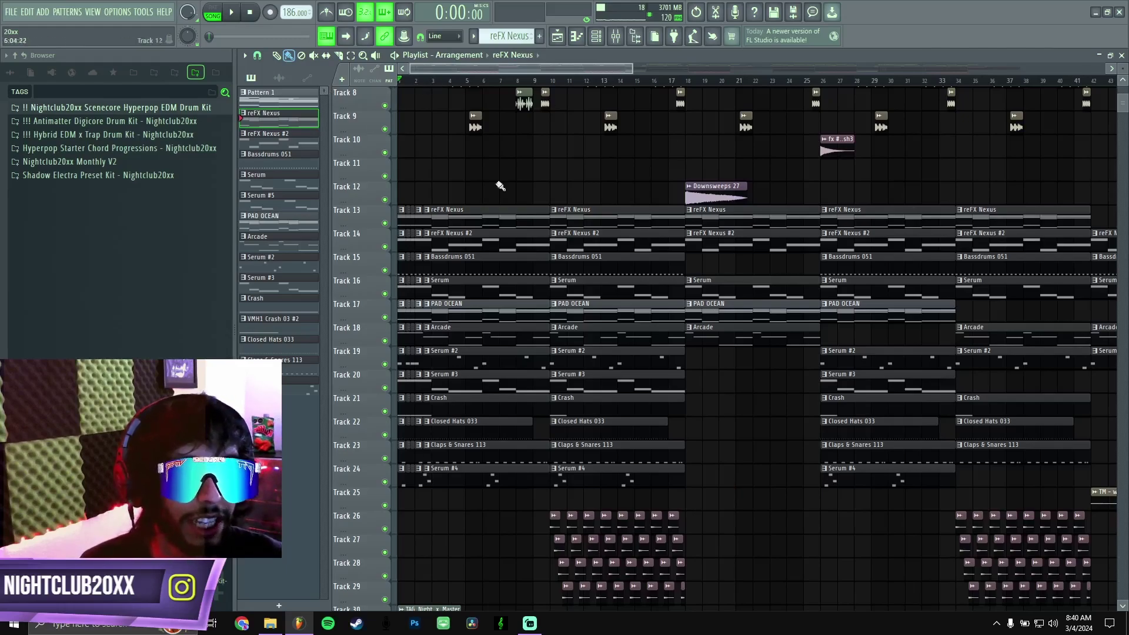
Step: Play the full arrangement from the start and stop it once a few bars are heard
{"action": "key", "text": "space"}
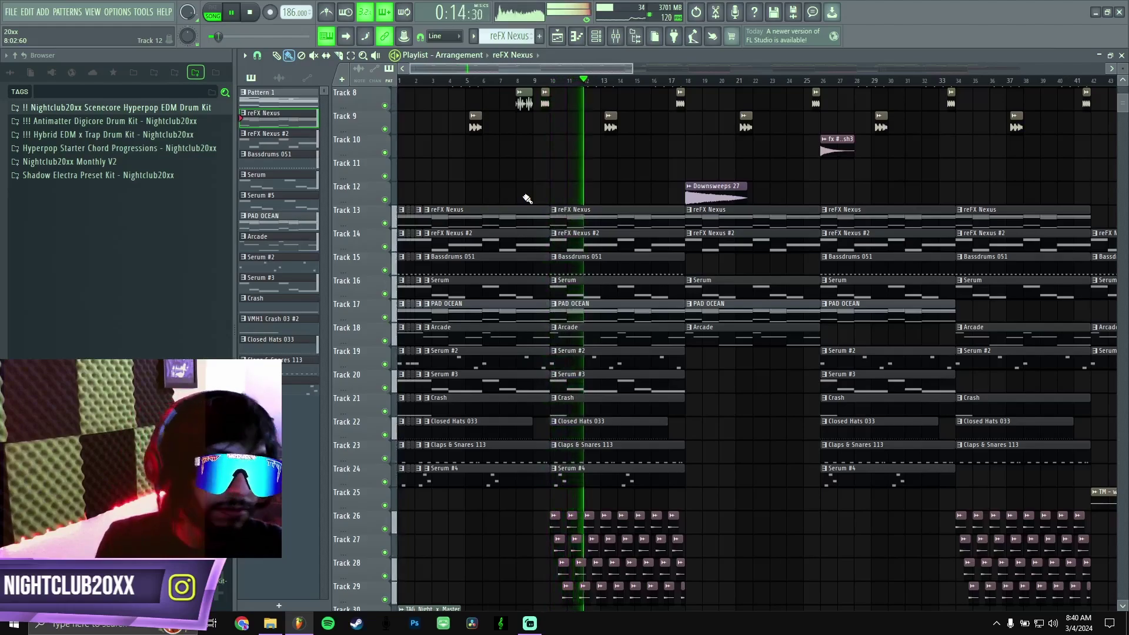
{"action": "key", "text": "space"}
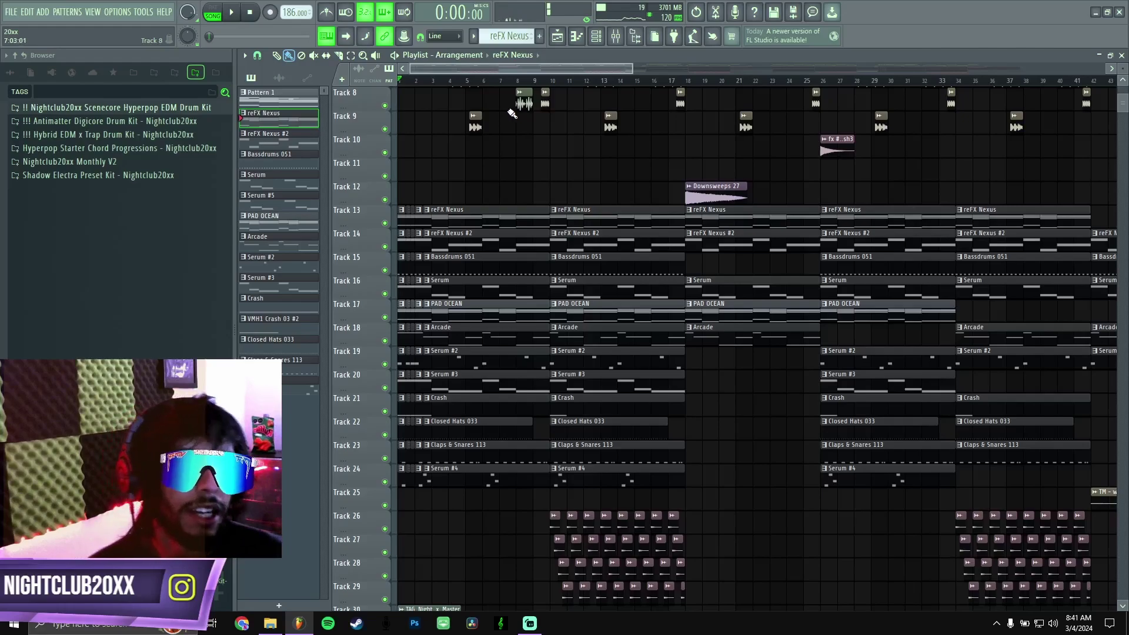
Step: Solo the reFX Nexus lane on Track 13 and play it from near the start of the arrangement
{"action": "scroll", "coordinate": [509, 163], "scroll_direction": "up", "scroll_amount": 2}
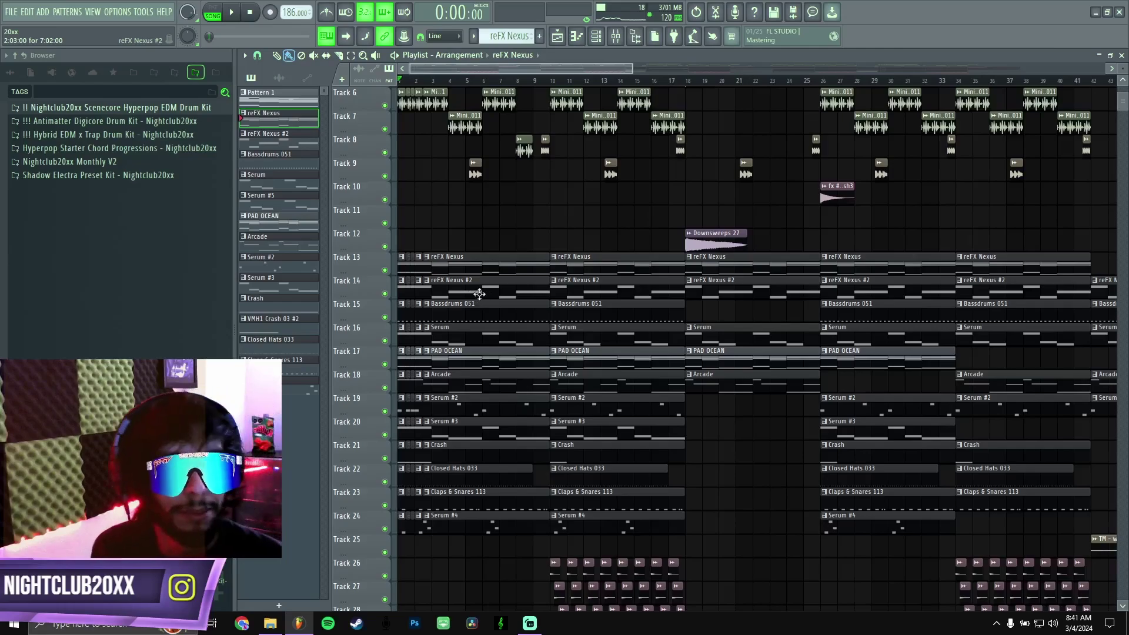
{"action": "left_click", "coordinate": [384, 270], "text": "ctrl"}
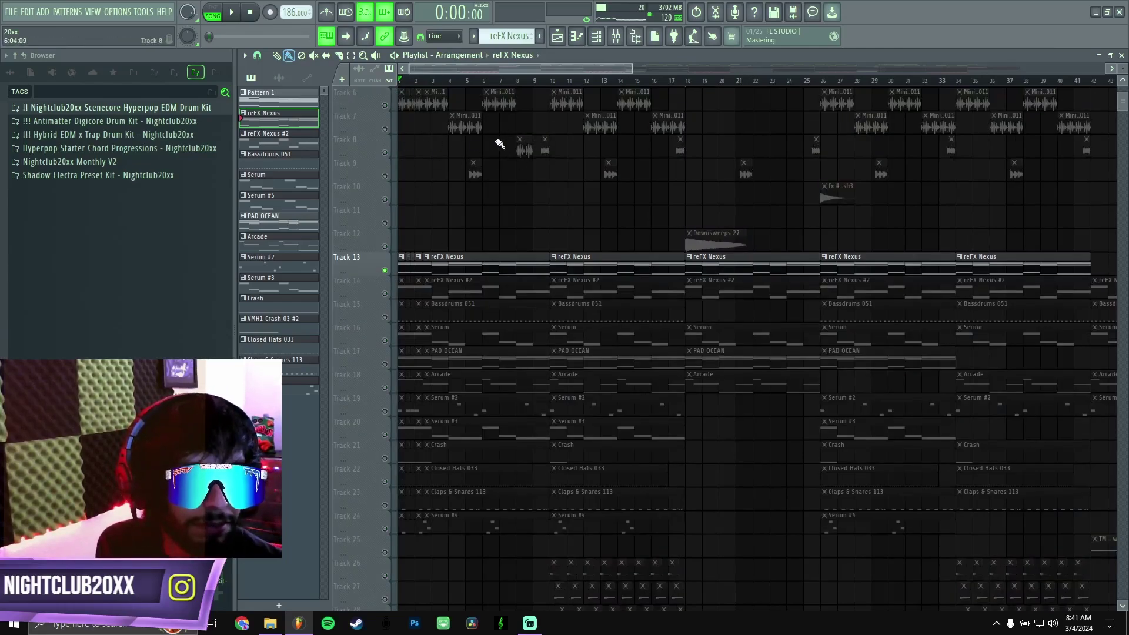
{"action": "left_click", "coordinate": [435, 82]}
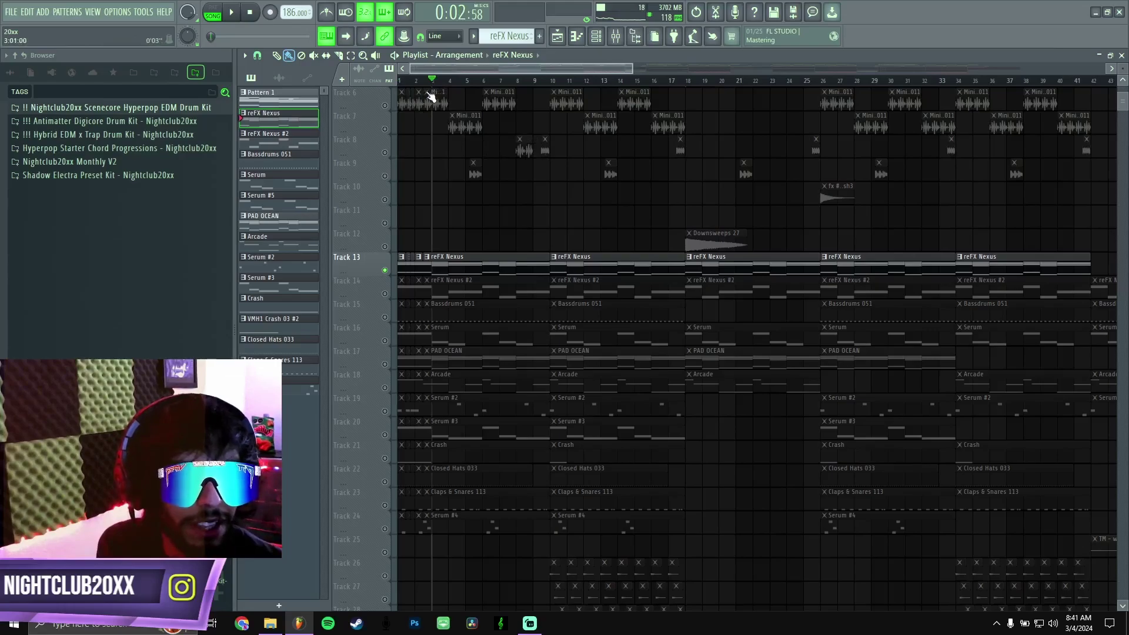
{"action": "key", "text": "space"}
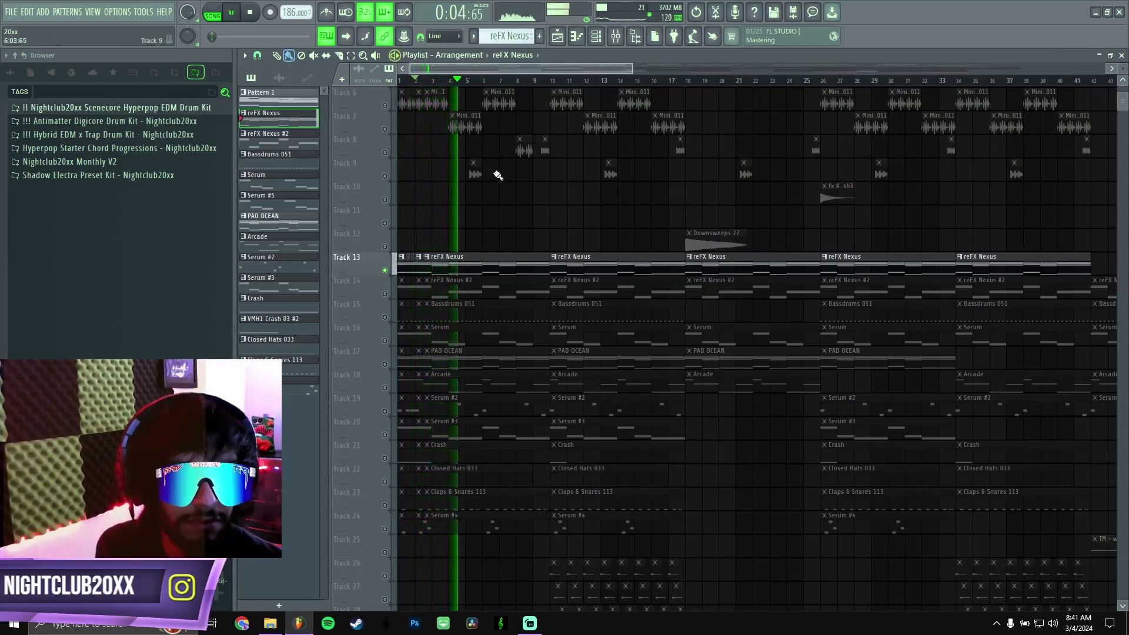
Step: Find the soloed sound's mixer channel, Insert 6, stop playback, and examine the settings of its Duck effect
{"action": "left_click", "coordinate": [620, 38]}
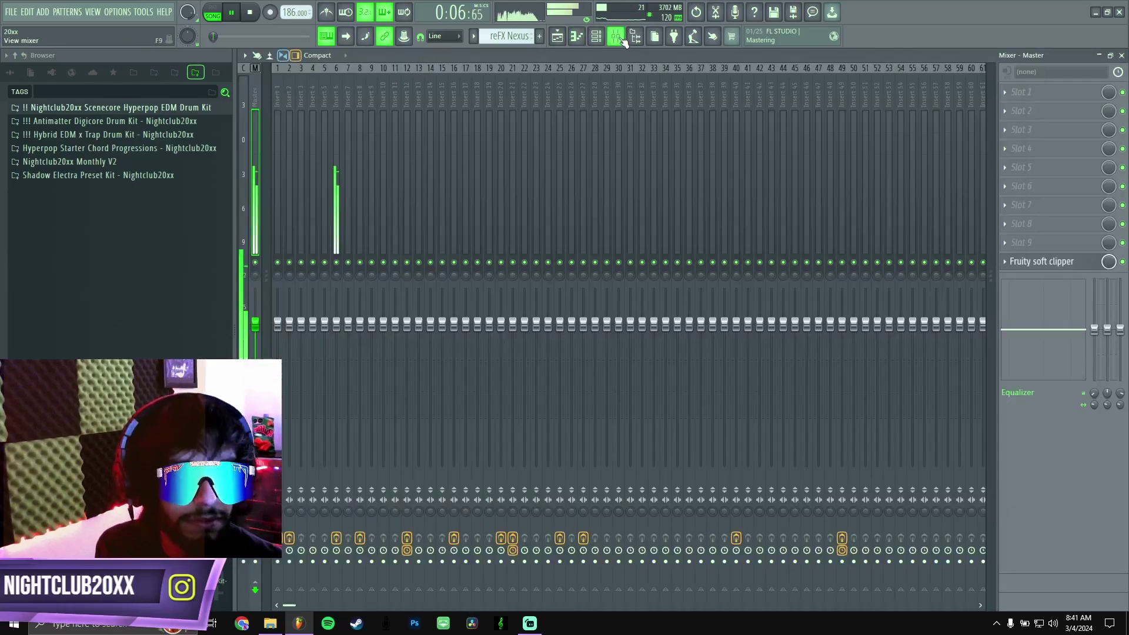
{"action": "left_click", "coordinate": [336, 168]}
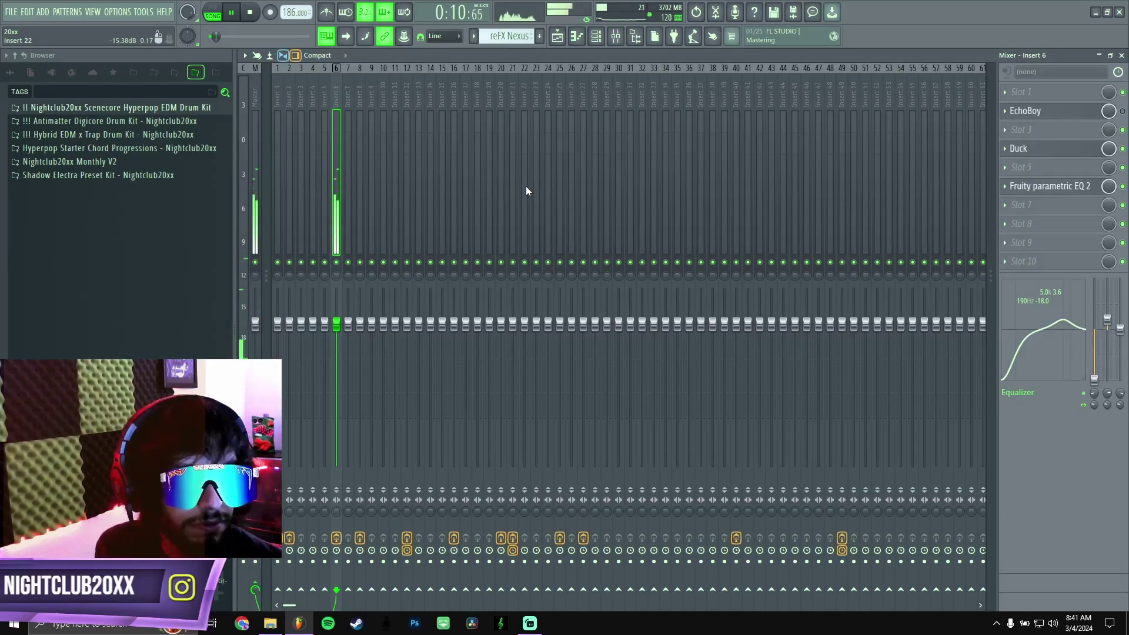
{"action": "key", "text": "space"}
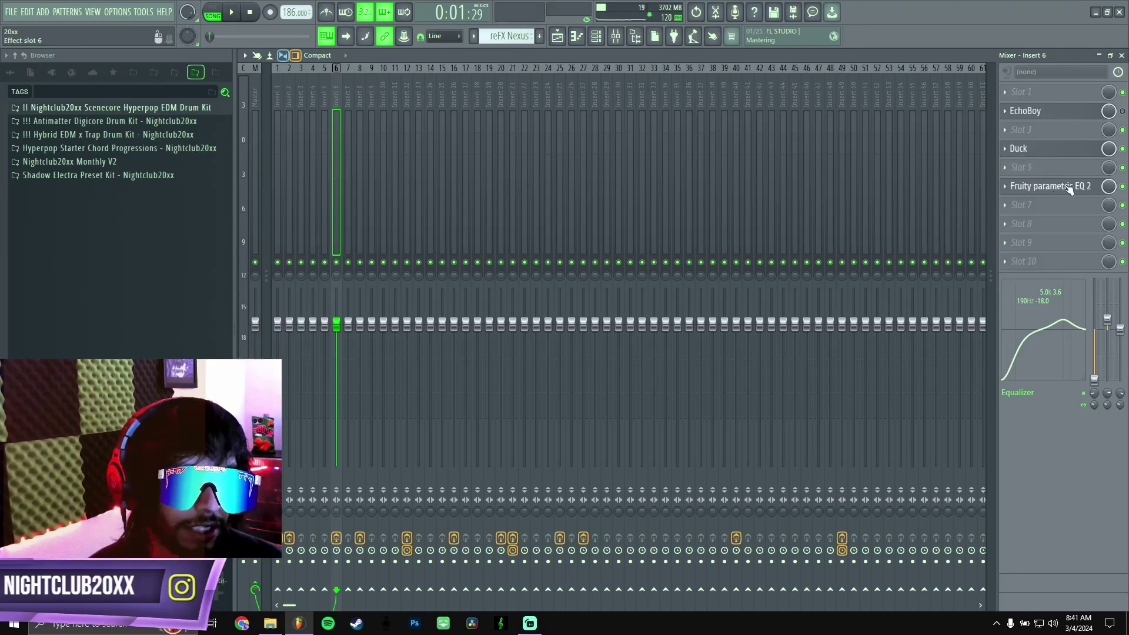
{"action": "left_click", "coordinate": [1040, 150]}
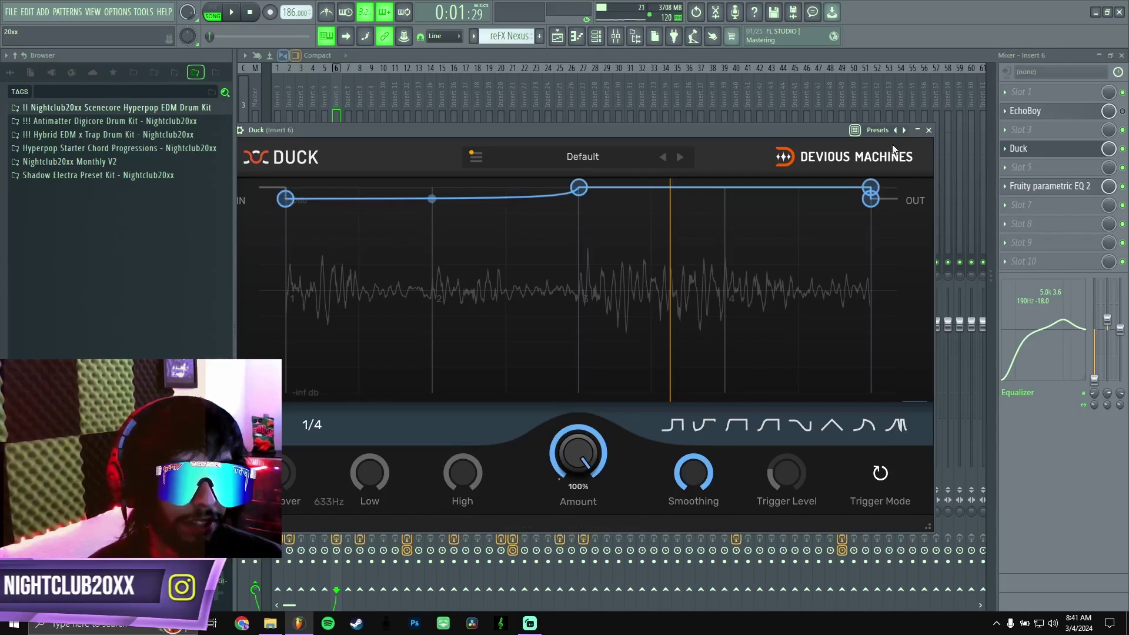
{"action": "left_click", "coordinate": [928, 130]}
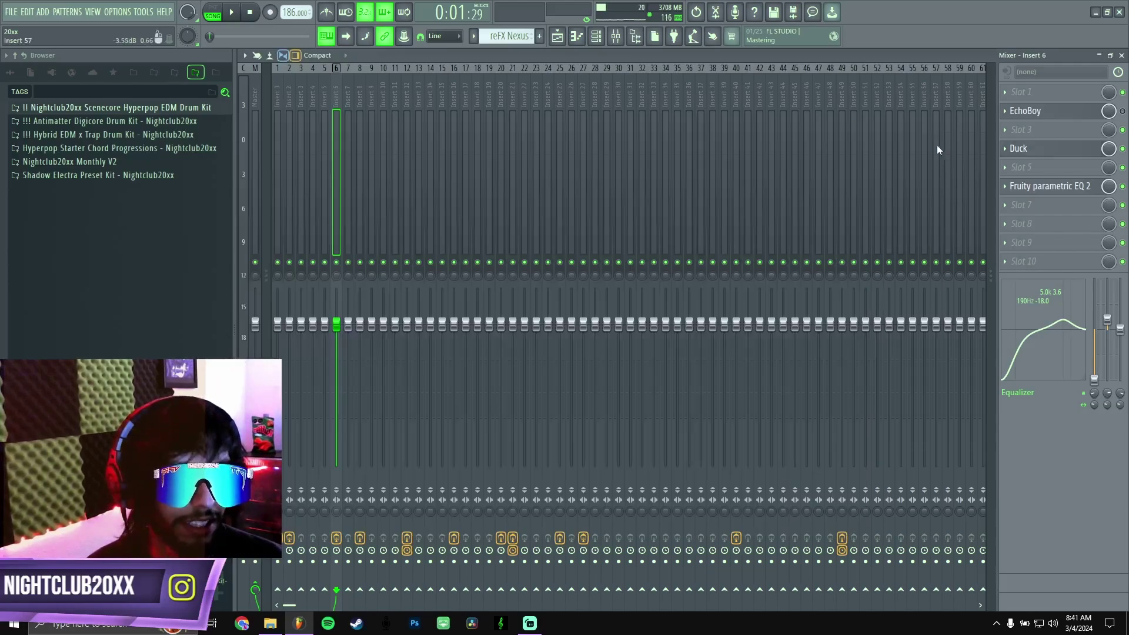
Step: Lower band 4 of the Fruity parametric EQ 2 on Insert 6 to about -4.8 dB and return to the playlist
{"action": "left_click", "coordinate": [1038, 191]}
{"action": "left_click_drag", "start_coordinate": [451, 254], "coordinate": [452, 263]}
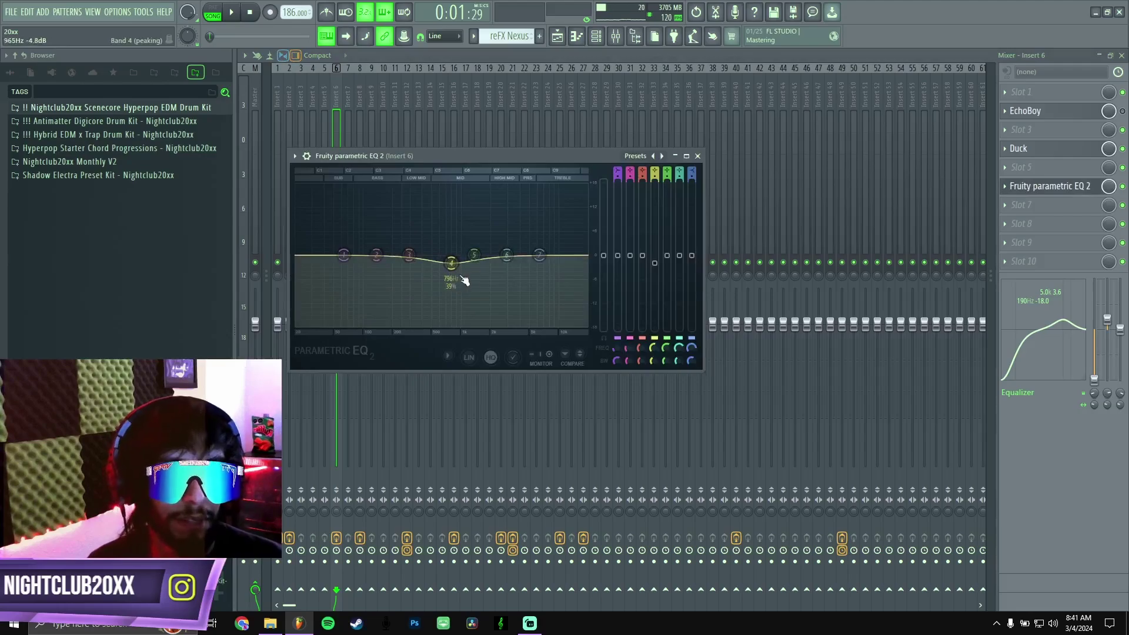
{"action": "left_click", "coordinate": [697, 156]}
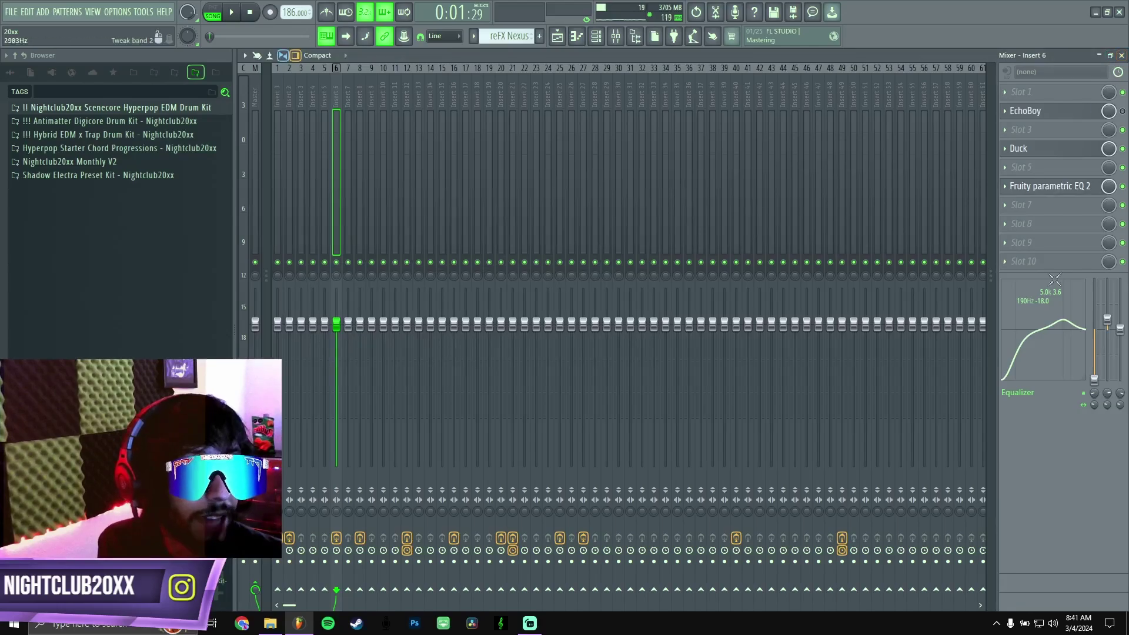
{"action": "left_click", "coordinate": [1121, 54]}
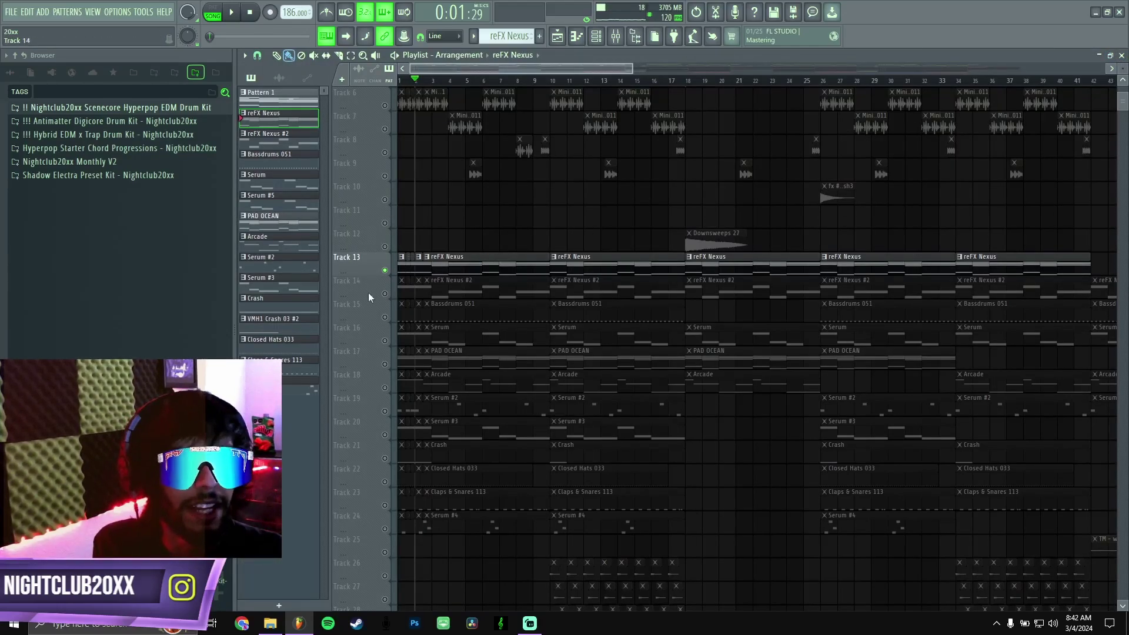
Step: Solo Track 14 and examine the notes of the reFX Nexus #2 pattern in the piano roll
{"action": "double_click", "coordinate": [475, 289]}
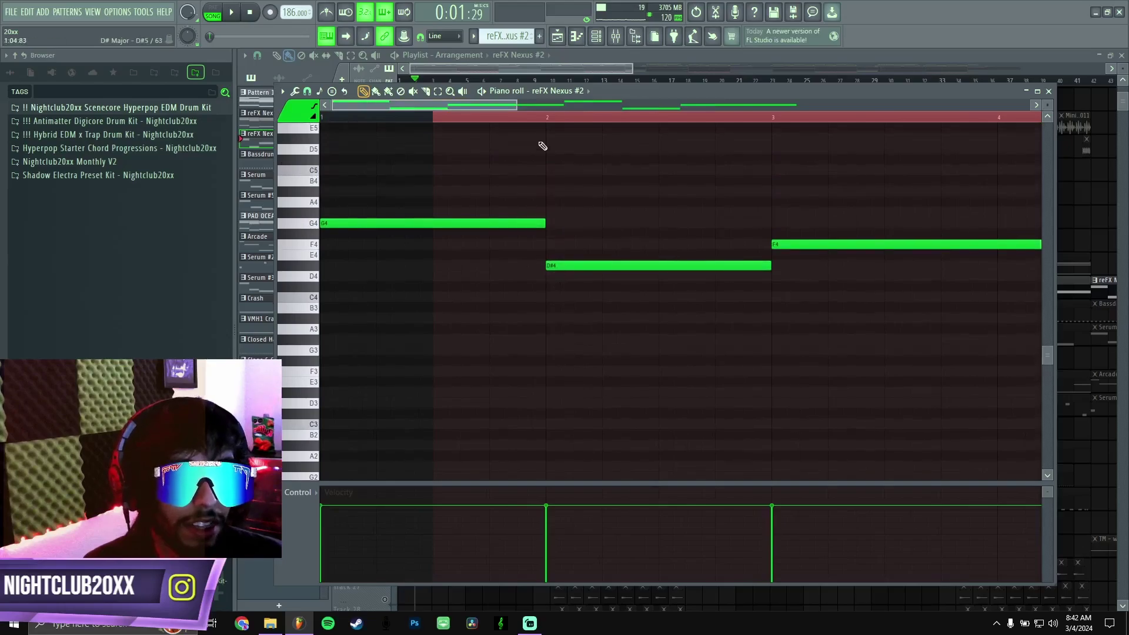
{"action": "left_click_drag", "start_coordinate": [516, 105], "coordinate": [735, 122]}
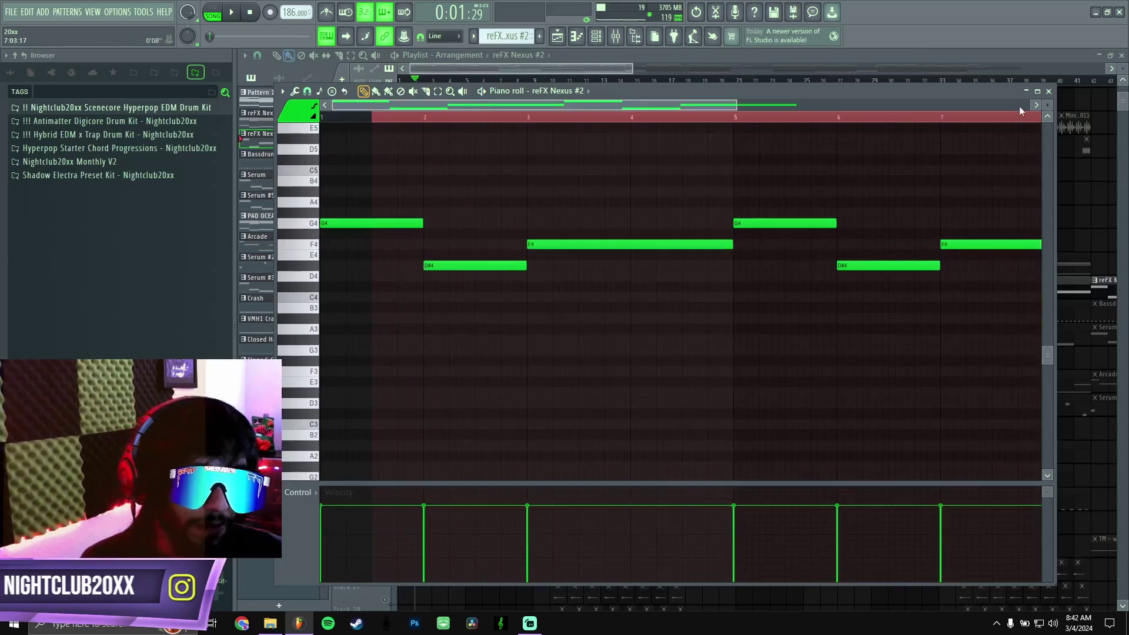
{"action": "left_click", "coordinate": [1049, 92]}
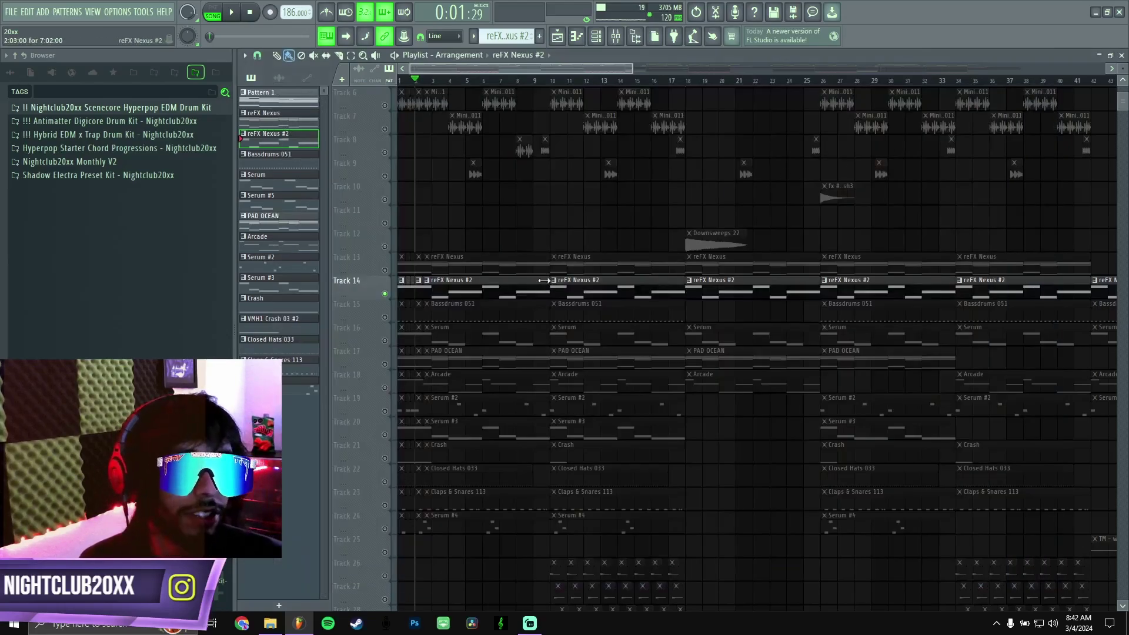
Step: Examine the volume curve and settings of the Duck effect on mixer channel Insert 2
{"action": "left_click", "coordinate": [616, 41]}
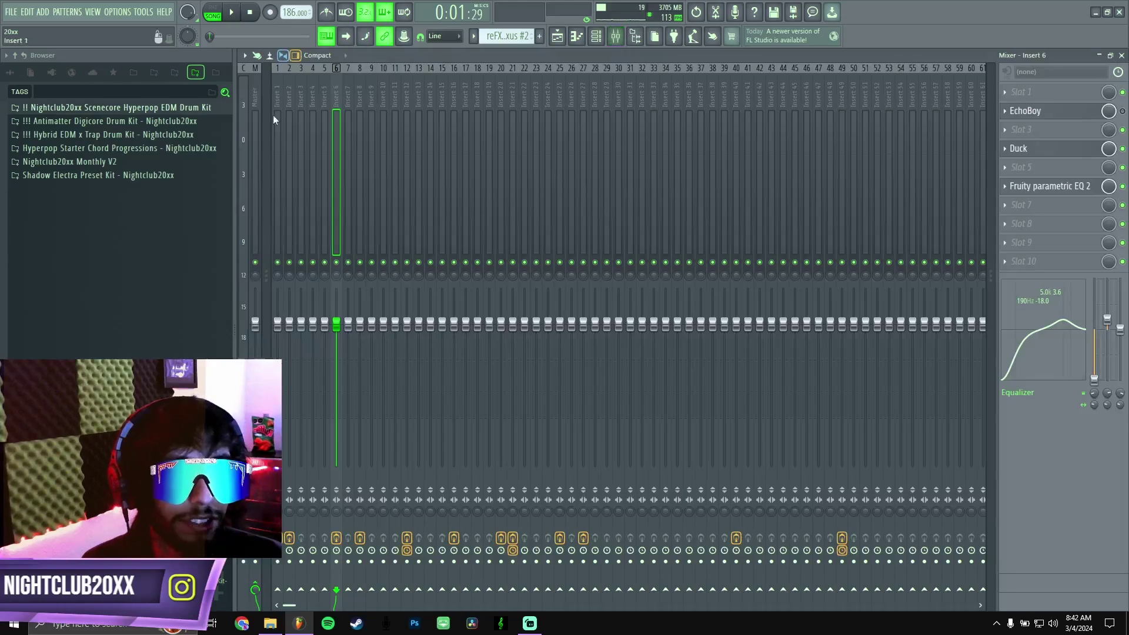
{"action": "left_click", "coordinate": [290, 89]}
{"action": "left_click", "coordinate": [1037, 154]}
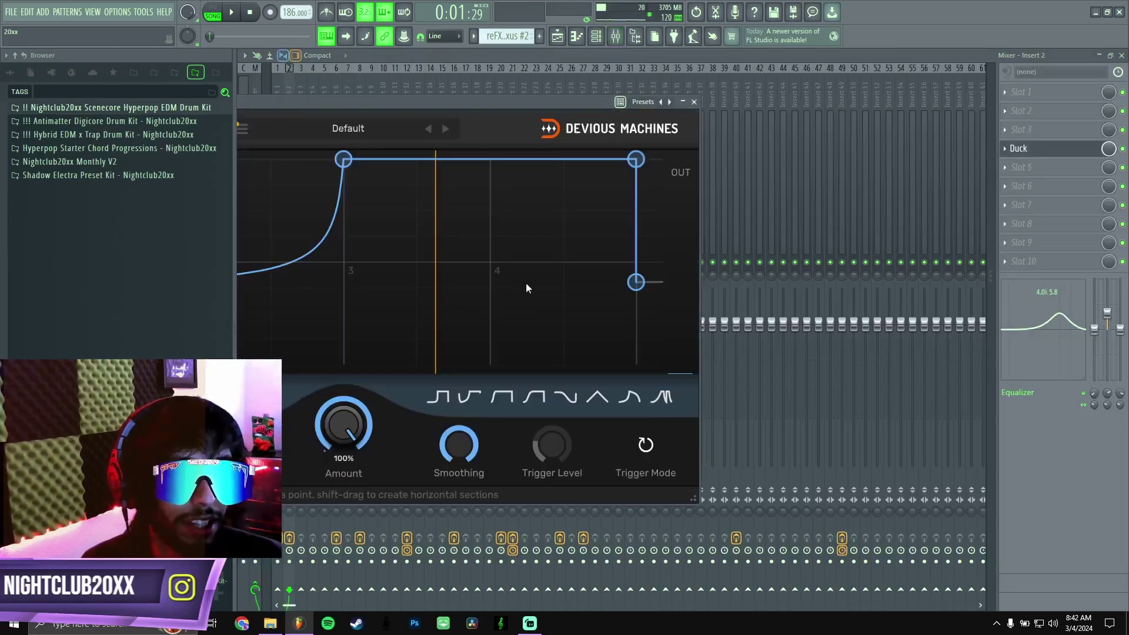
{"action": "left_click_drag", "start_coordinate": [389, 111], "coordinate": [672, 128]}
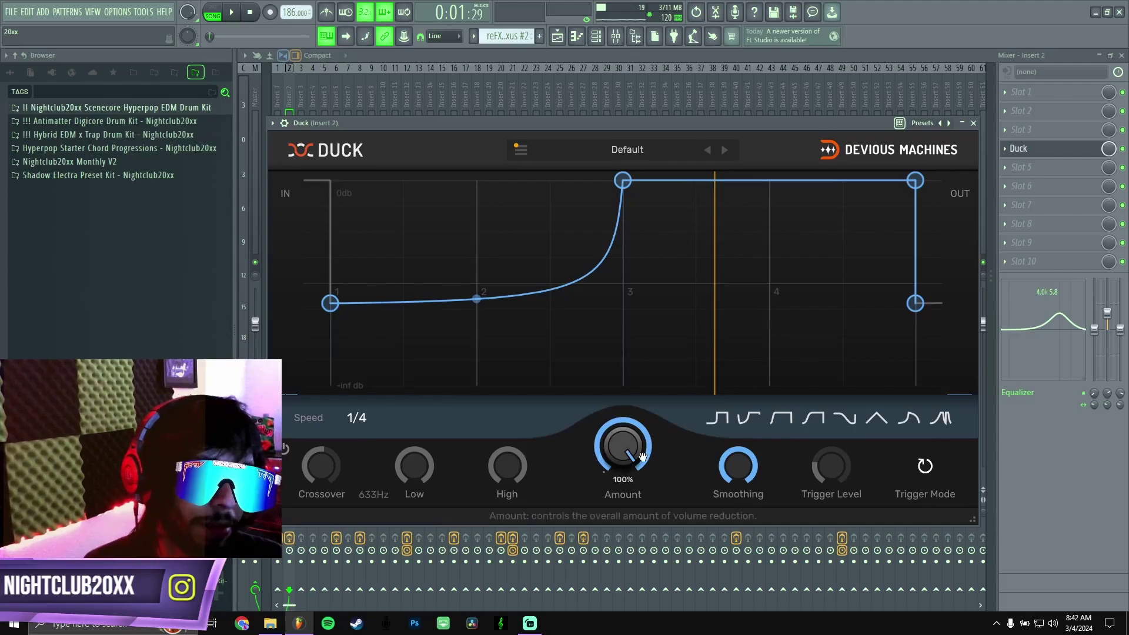
{"action": "left_click", "coordinate": [1032, 148]}
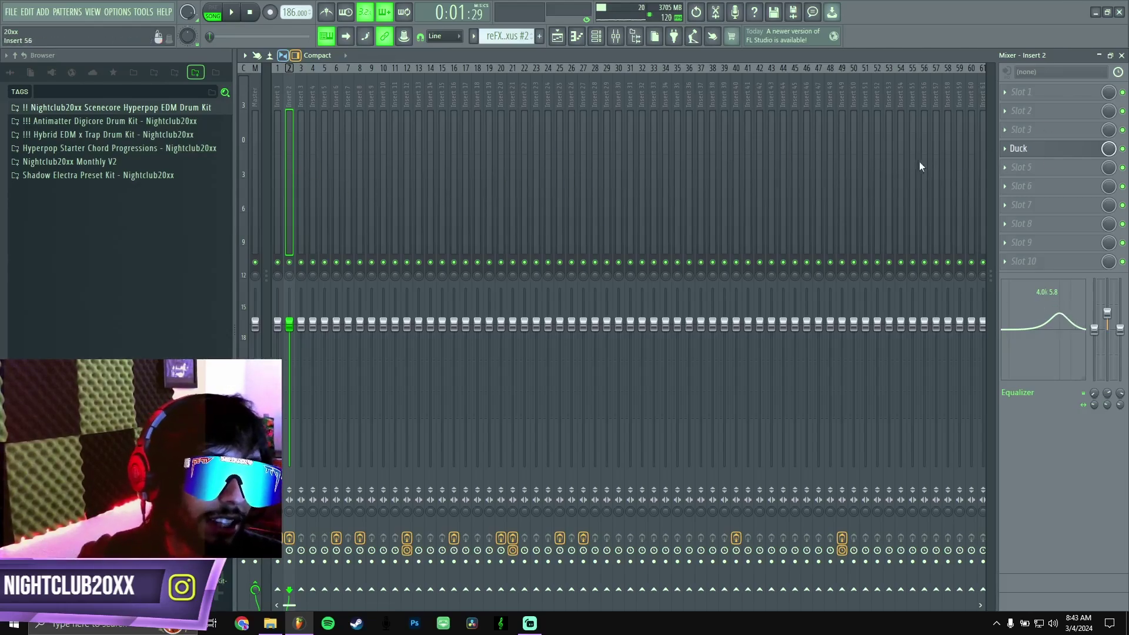
{"action": "left_click", "coordinate": [1121, 54]}
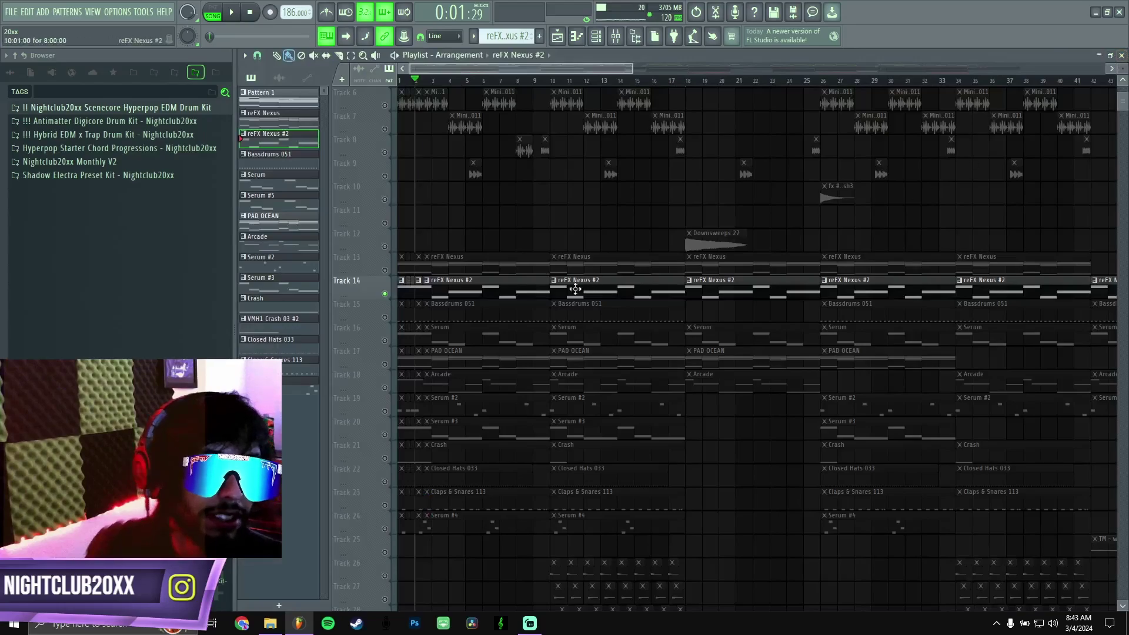
Step: Shift all notes of the reFX Nexus #2 pattern one beat later in the piano roll
{"action": "double_click", "coordinate": [463, 286]}
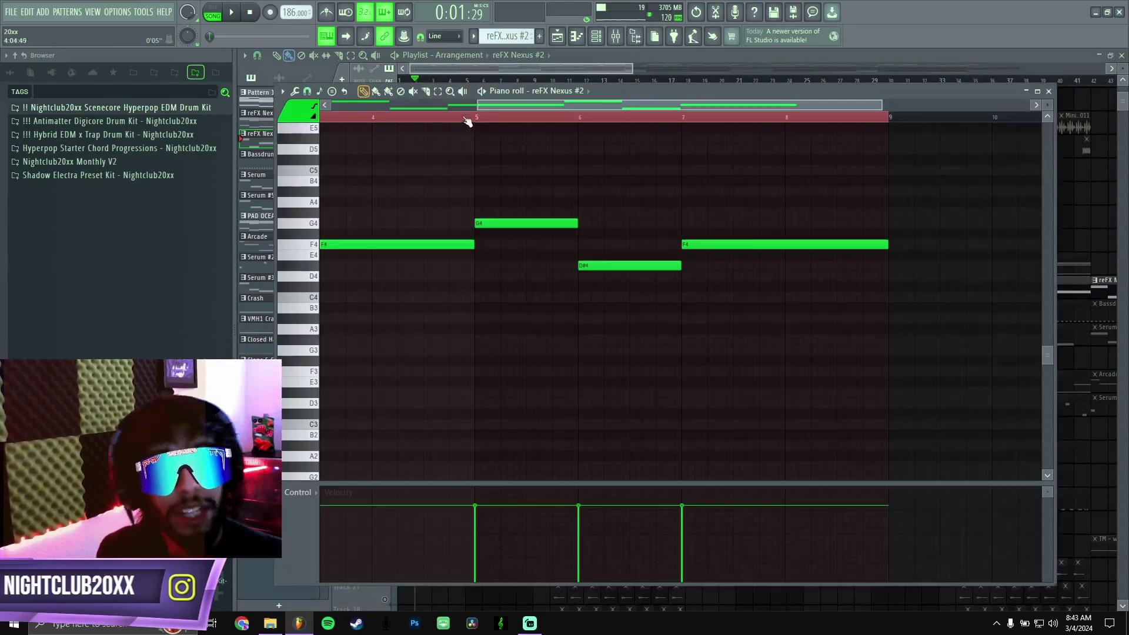
{"action": "scroll", "coordinate": [463, 223], "scroll_direction": "up", "scroll_amount": 3}
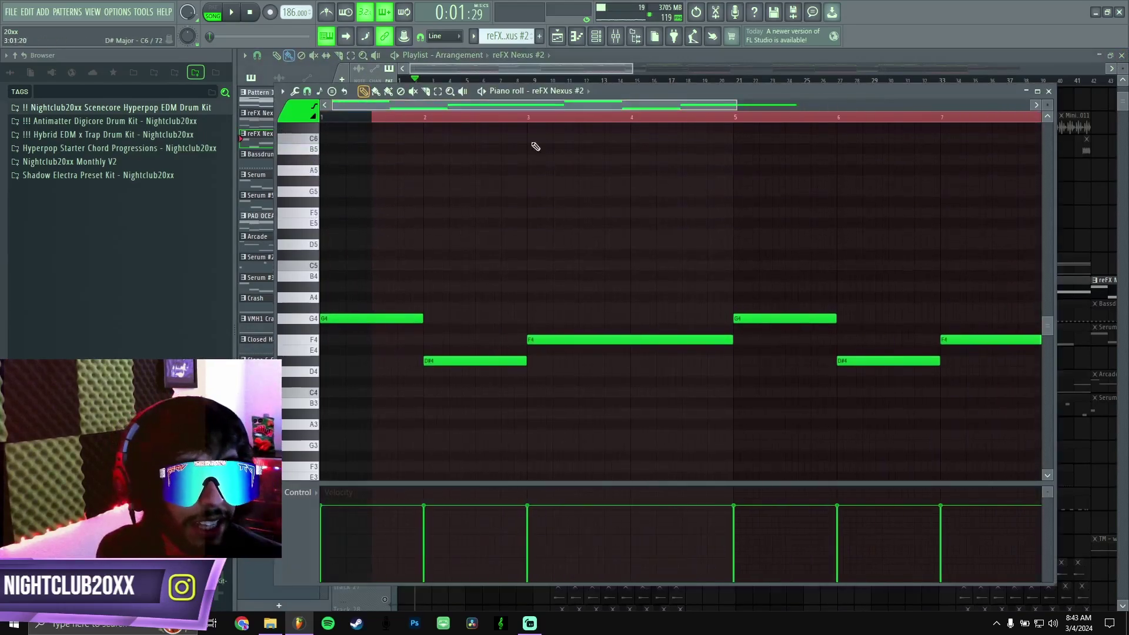
{"action": "key", "text": "ctrl+a"}
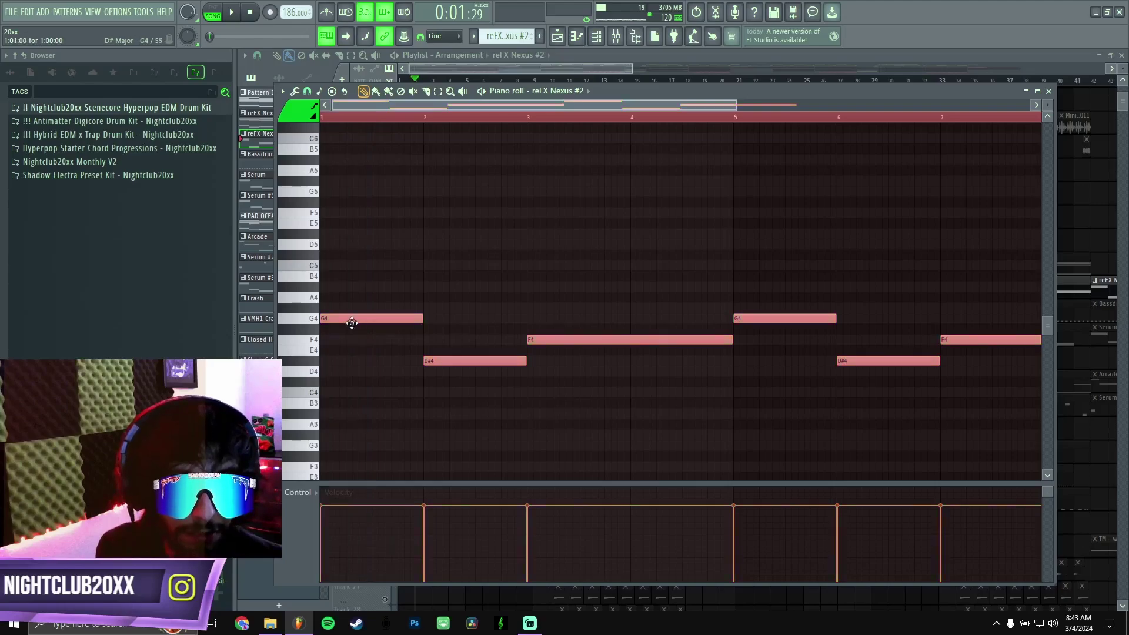
{"action": "left_click_drag", "start_coordinate": [341, 318], "coordinate": [367, 318]}
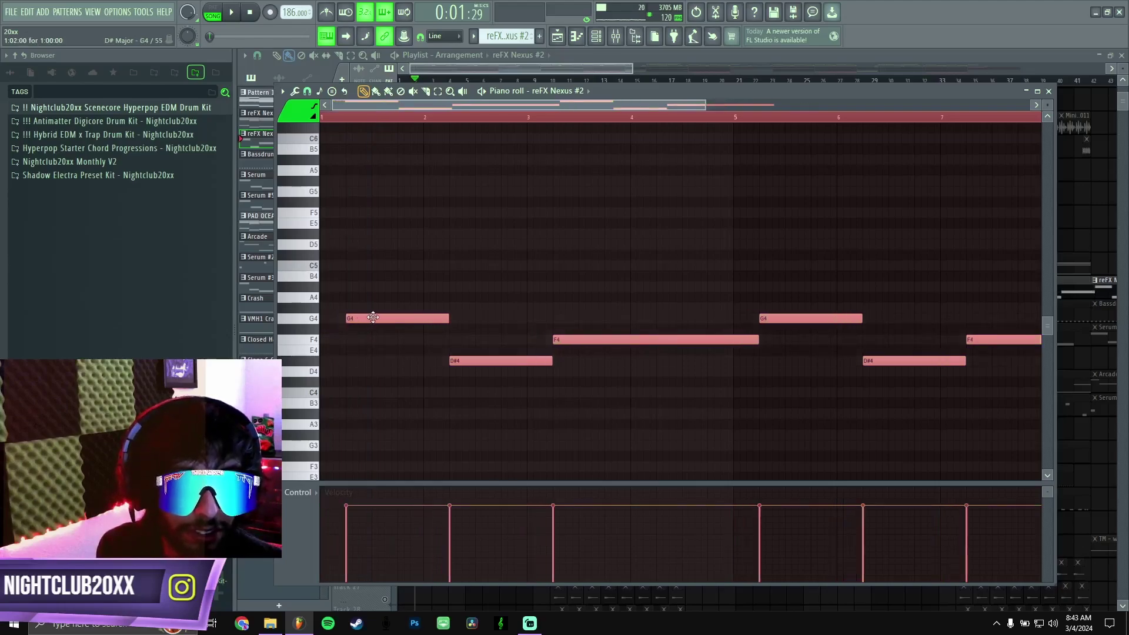
Step: Try replacing the first long G4 note with two short G4 notes, and undo these edits
{"action": "left_click", "coordinate": [436, 272]}
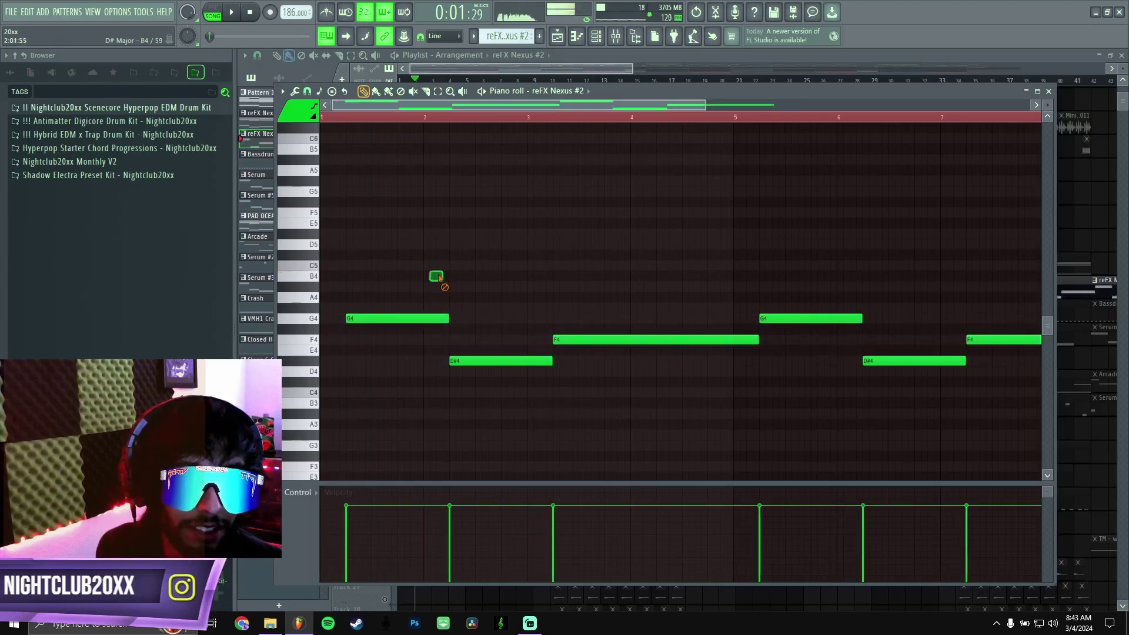
{"action": "left_click_drag", "start_coordinate": [446, 318], "coordinate": [372, 320]}
{"action": "left_click", "coordinate": [405, 318]}
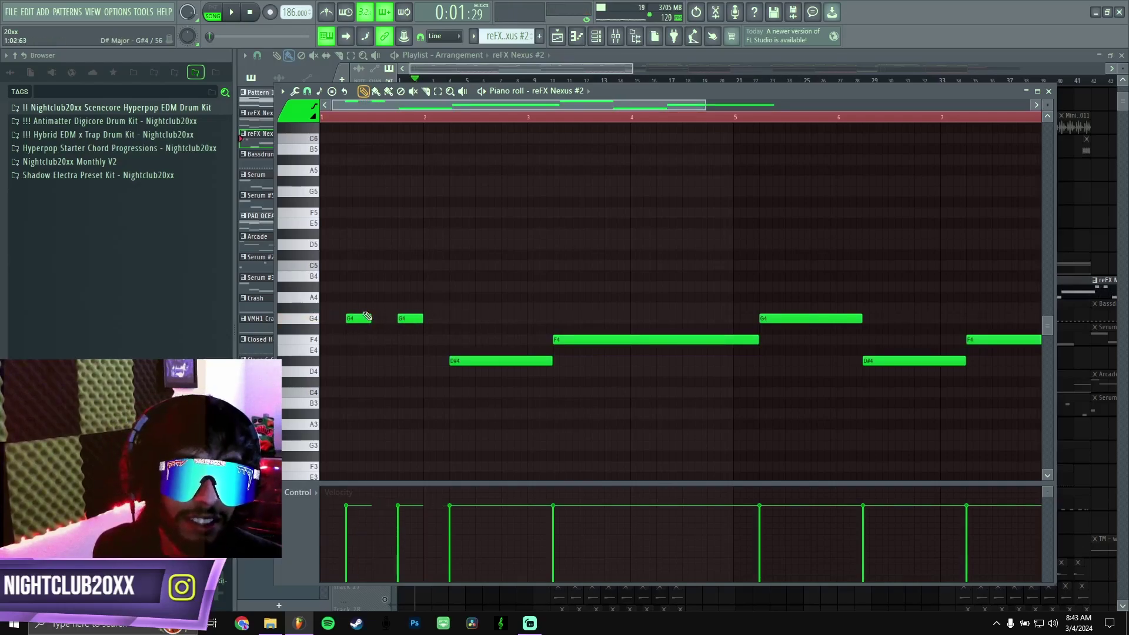
{"action": "key", "text": "ctrl+alt+z"}
{"action": "key", "text": "ctrl+alt+z"}
{"action": "key", "text": "ctrl+alt+z"}
{"action": "key", "text": "ctrl+alt+z"}
{"action": "key", "text": "ctrl+alt+z"}
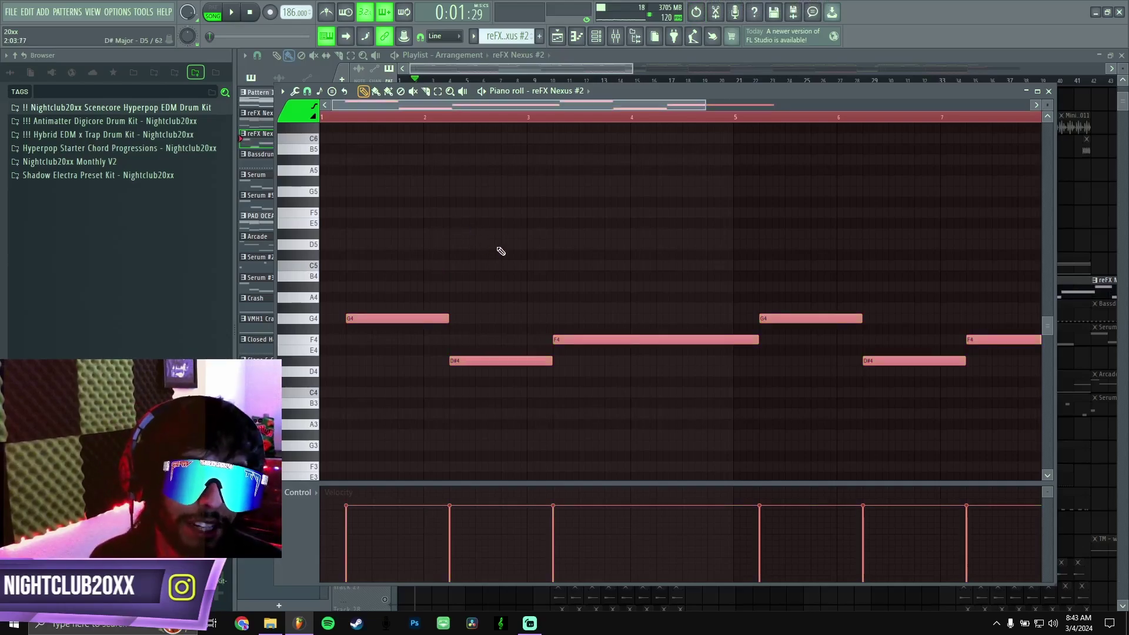
{"action": "left_click", "coordinate": [568, 235]}
{"action": "right_click", "coordinate": [567, 235]}
Step: Close the piano roll and listen to the soloed reFX Nexus #2 part with its shifted notes
{"action": "left_click", "coordinate": [1048, 92]}
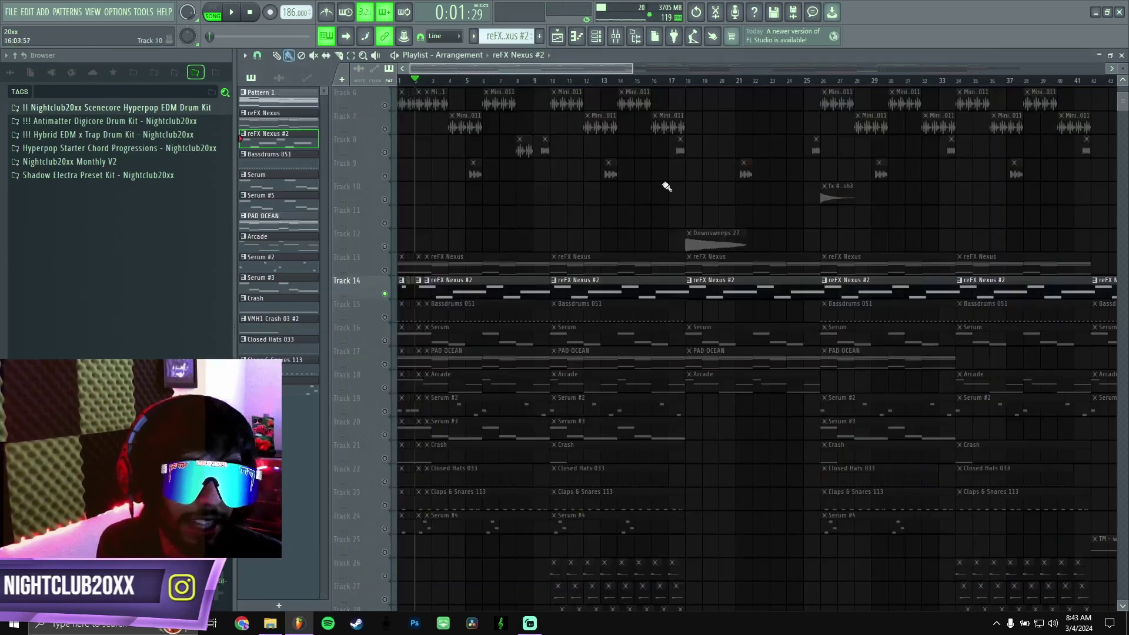
{"action": "key", "text": "space"}
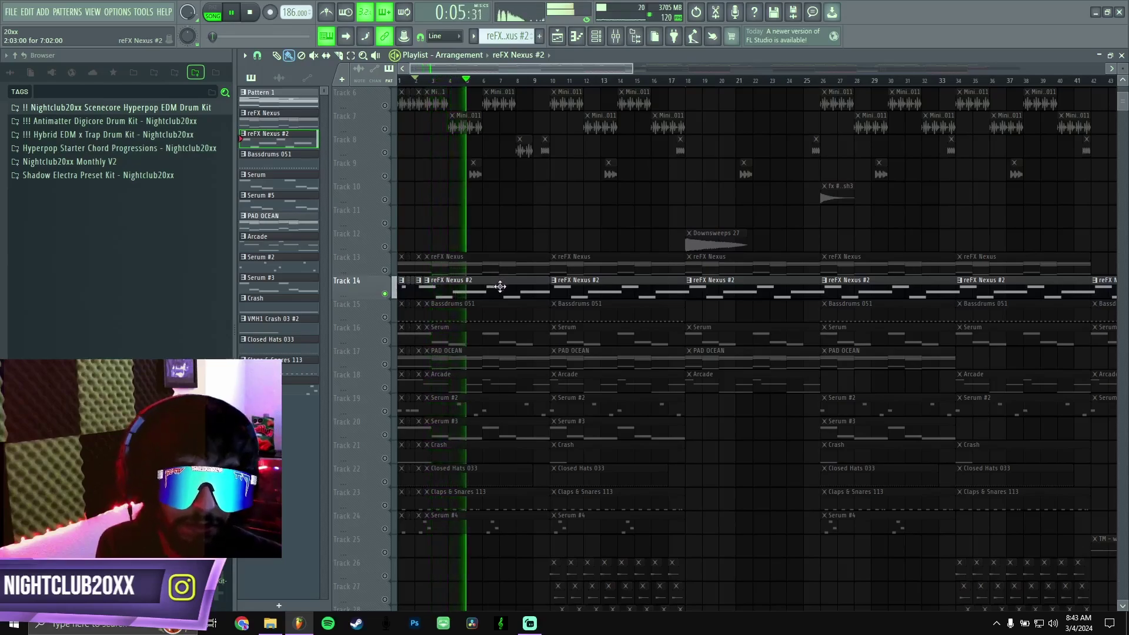
{"action": "key", "text": "space"}
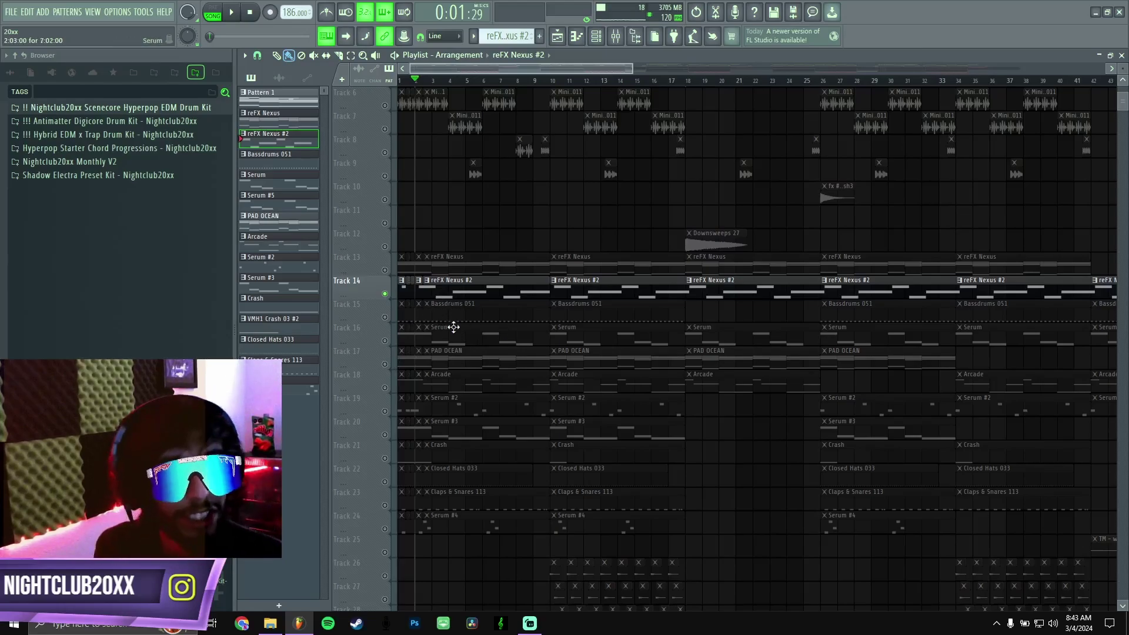
Step: Unsolo Track 14, solo the Serum lane on Track 16 instead, and play it
{"action": "right_click", "coordinate": [385, 293]}
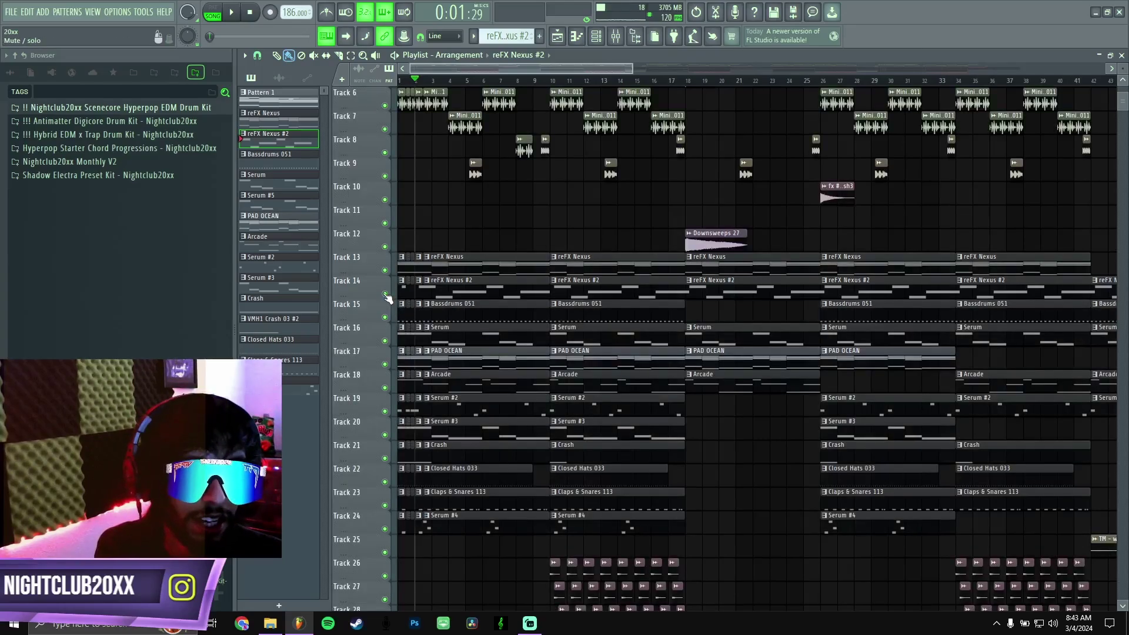
{"action": "right_click", "coordinate": [386, 341]}
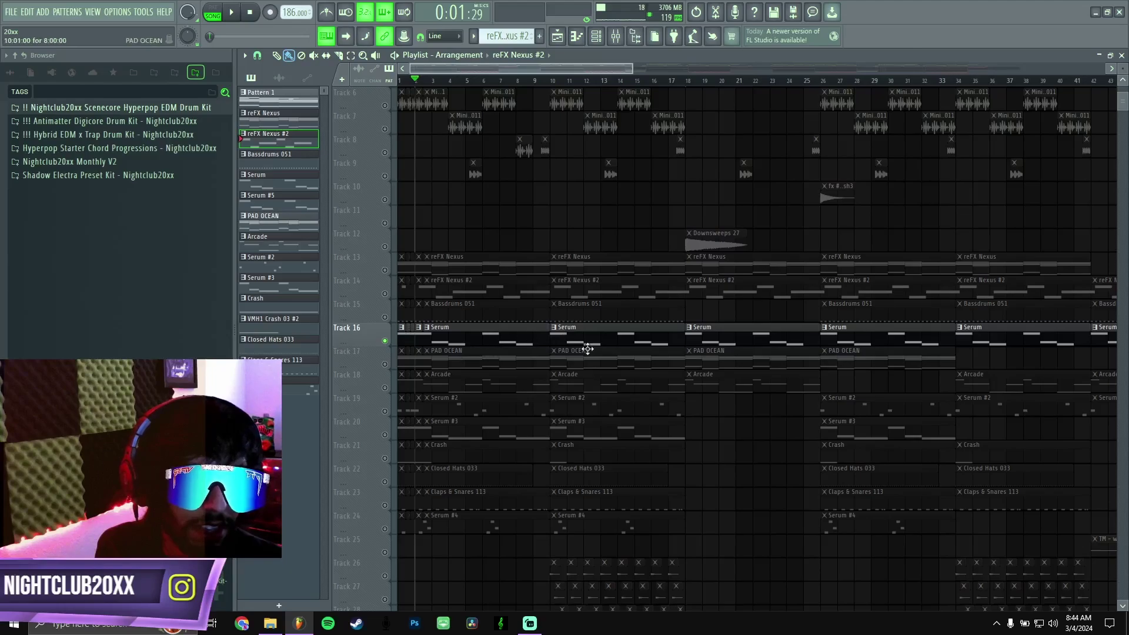
{"action": "key", "text": "space"}
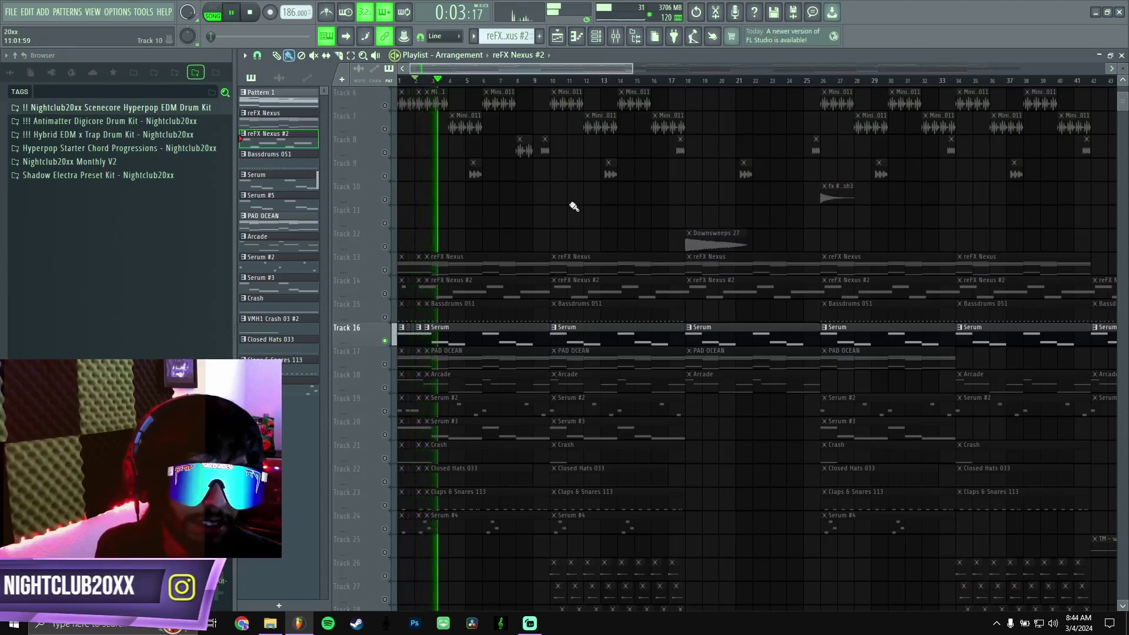
Step: Inspect the Filter effect on mixer Insert 12, stop playback, and close the effect's window
{"action": "key", "text": "F9"}
{"action": "left_click", "coordinate": [411, 169]}
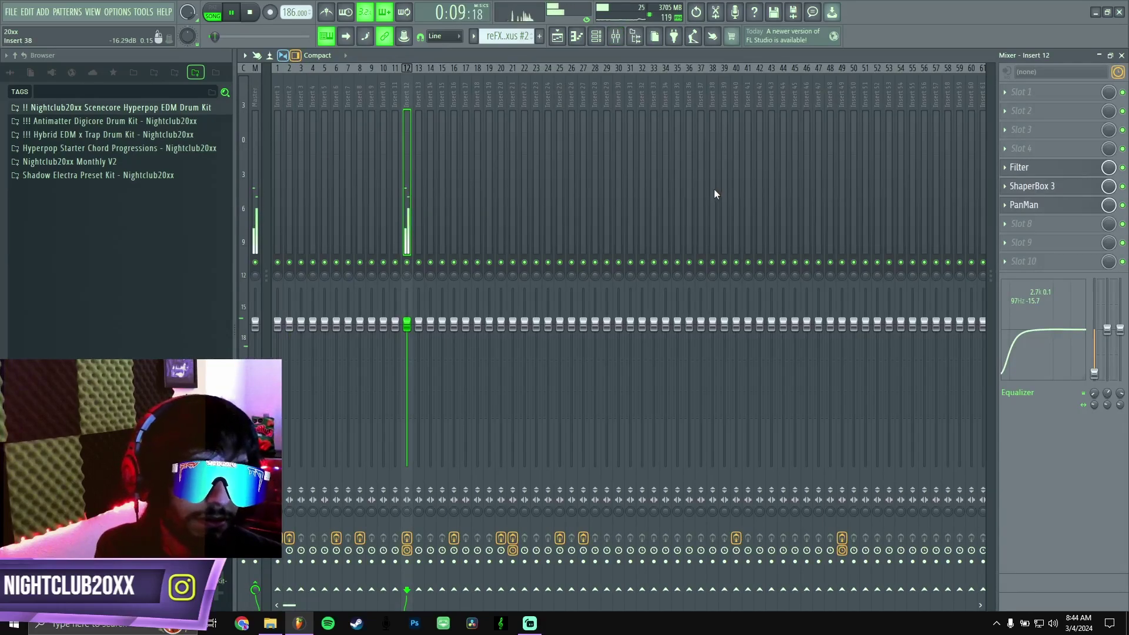
{"action": "key", "text": "space"}
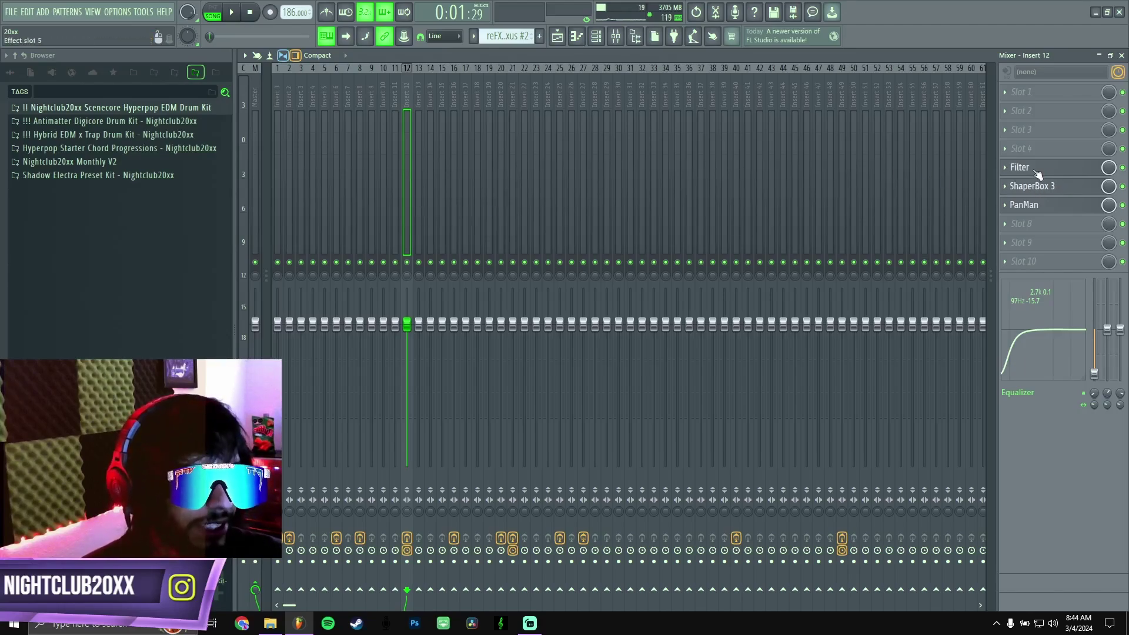
{"action": "left_click", "coordinate": [1055, 172]}
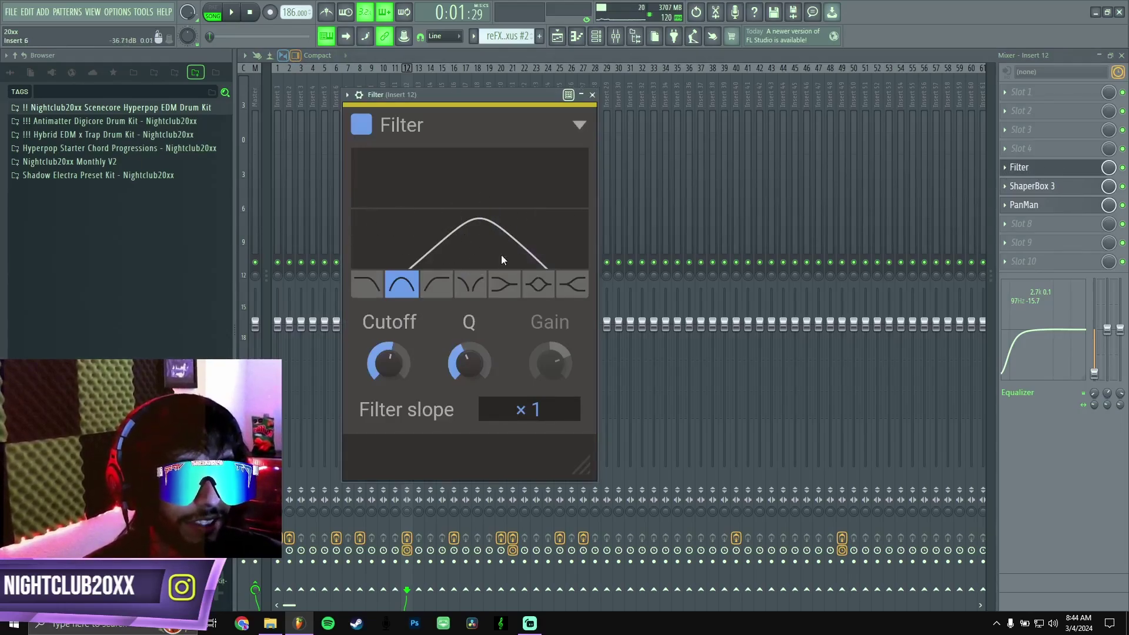
{"action": "left_click", "coordinate": [592, 95]}
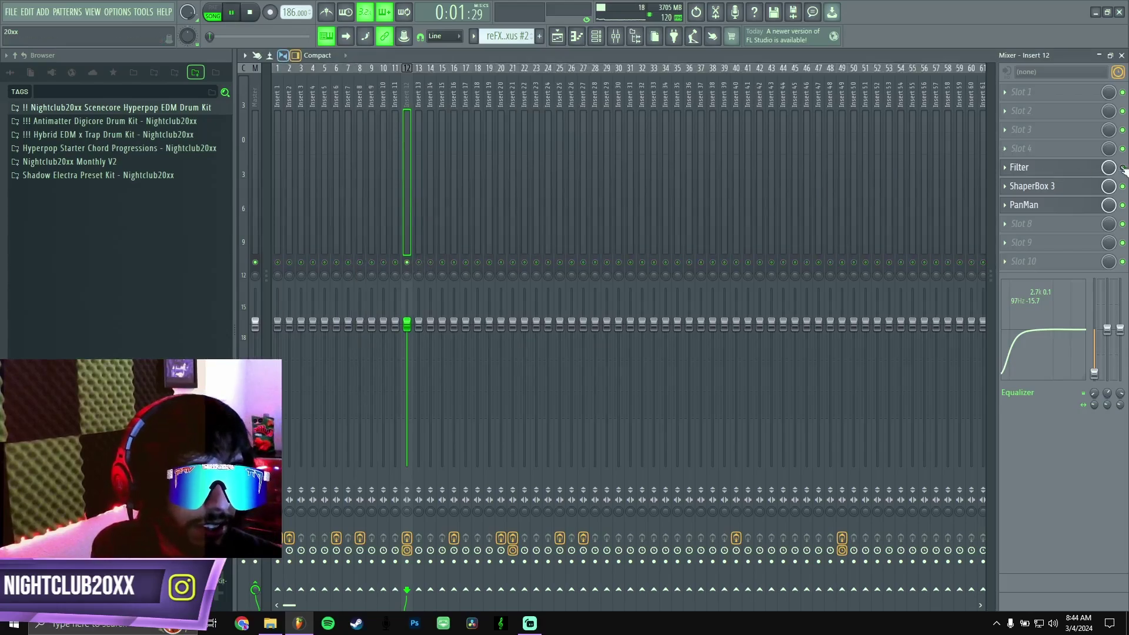
Step: Listen to the soloed Insert 12 with its Filter effect bypassed, and again with the Filter enabled
{"action": "key", "text": "space"}
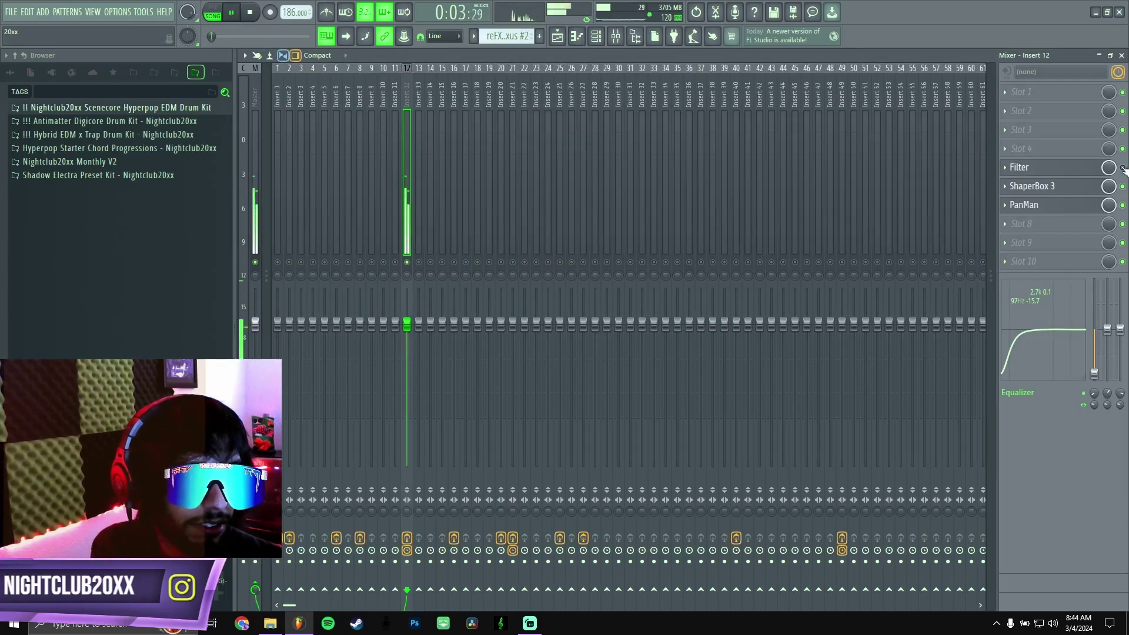
{"action": "key", "text": "space"}
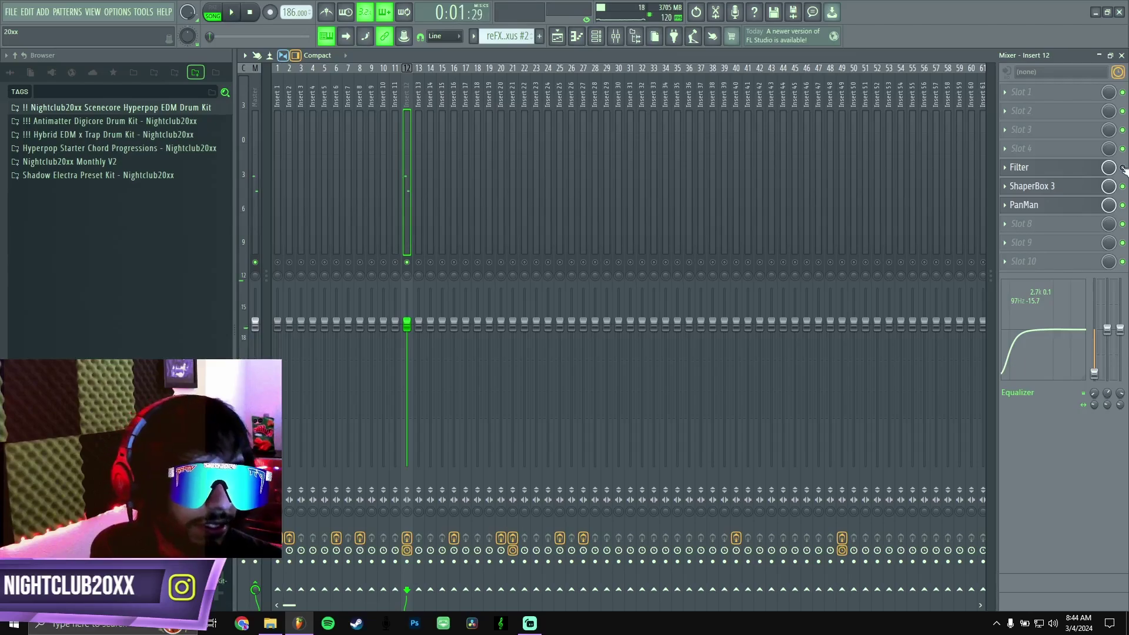
{"action": "key", "text": "space"}
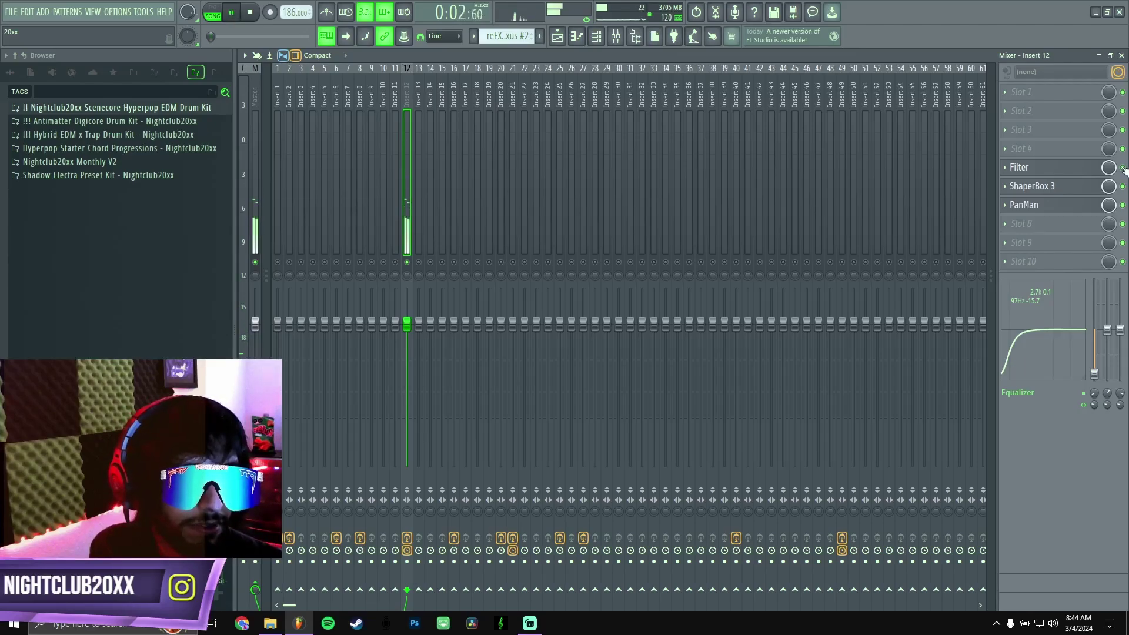
{"action": "key", "text": "space"}
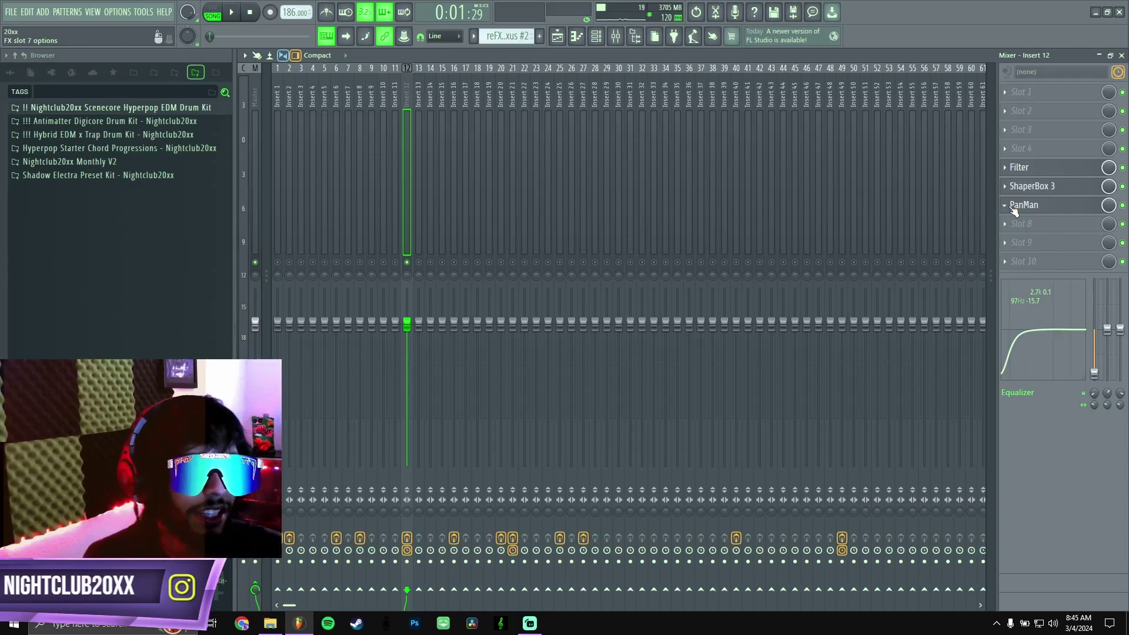
Step: Examine the PanMan settings on Insert 12, listen to the panned sound, and unsolo the insert
{"action": "left_click", "coordinate": [1047, 206]}
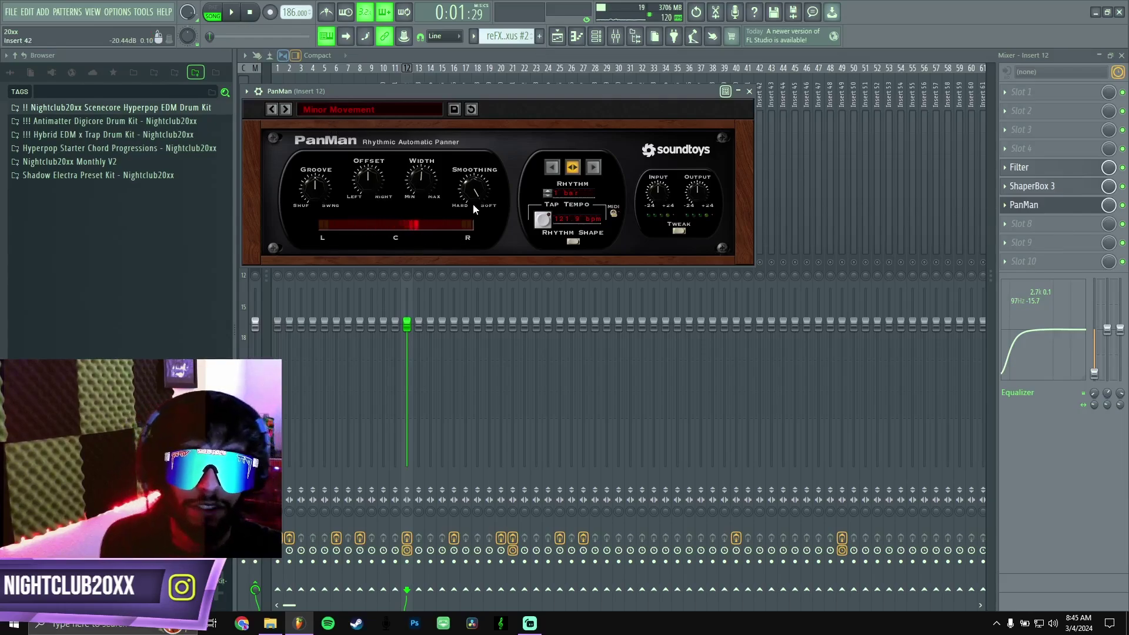
{"action": "left_click", "coordinate": [749, 91]}
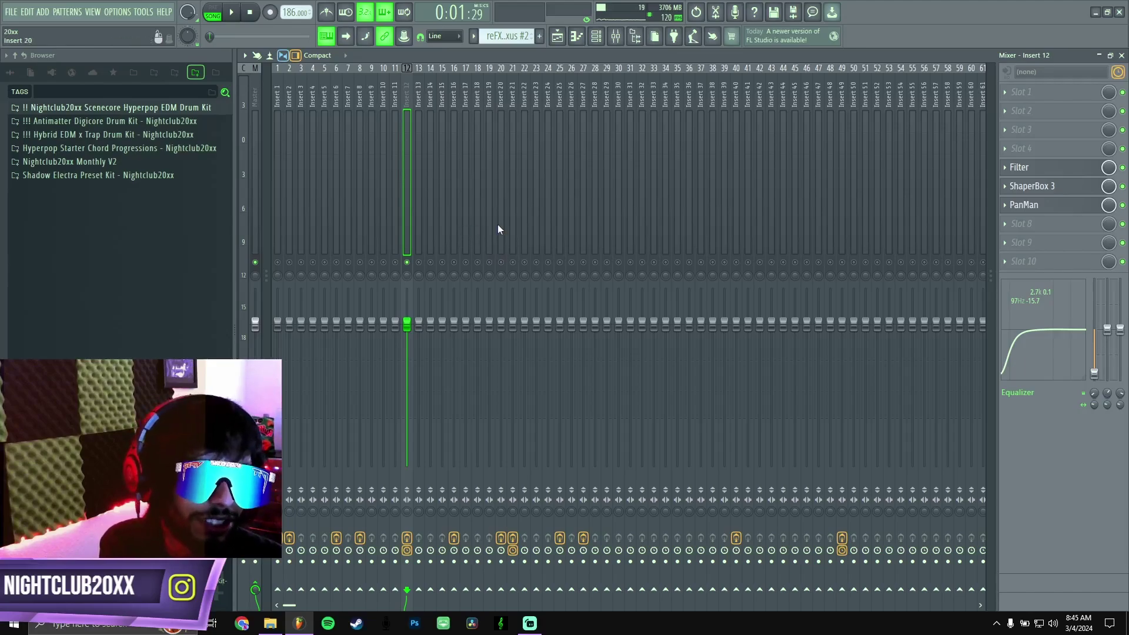
{"action": "key", "text": "space"}
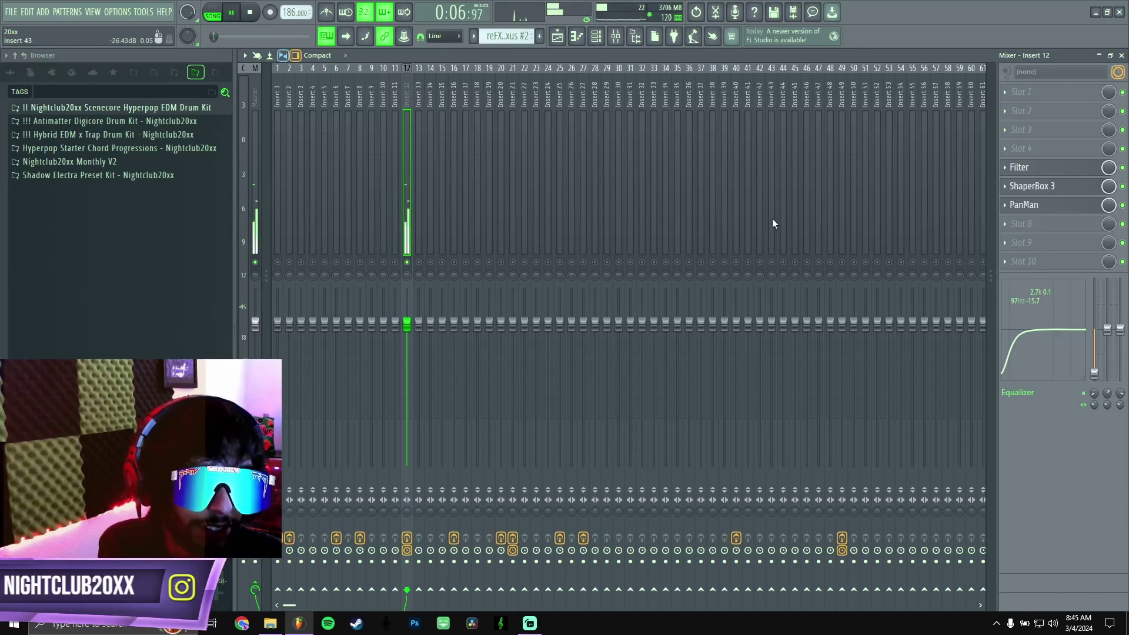
{"action": "key", "text": "space"}
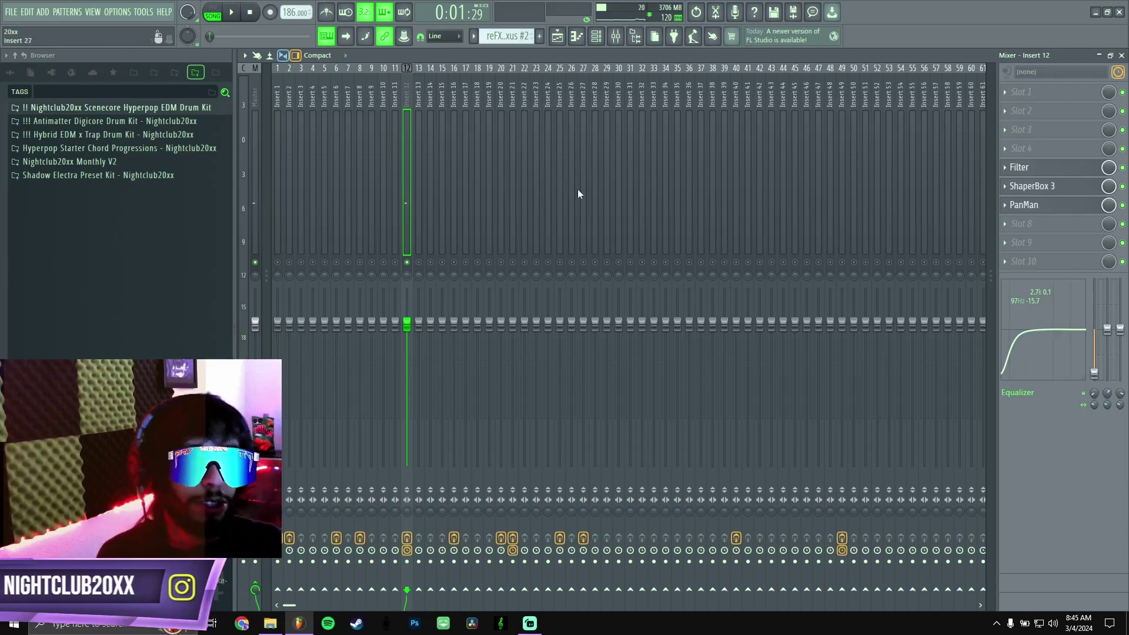
{"action": "right_click", "coordinate": [412, 263]}
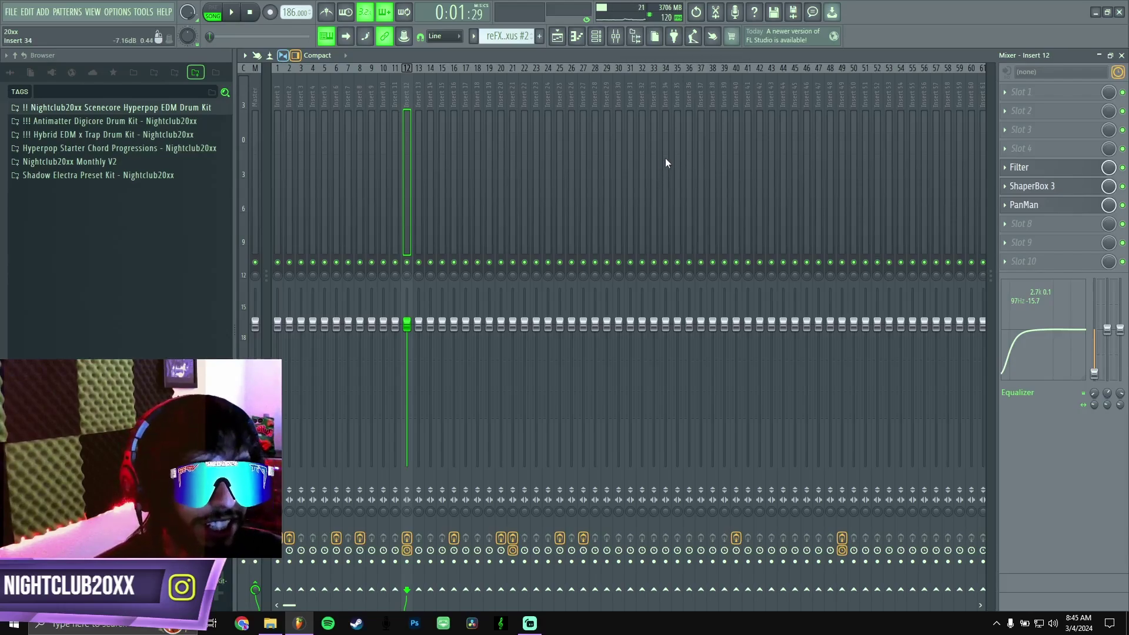
Step: Return to the playlist, solo Track 17 instead of Track 16, and move the playback start to bar 10
{"action": "key", "text": "F5"}
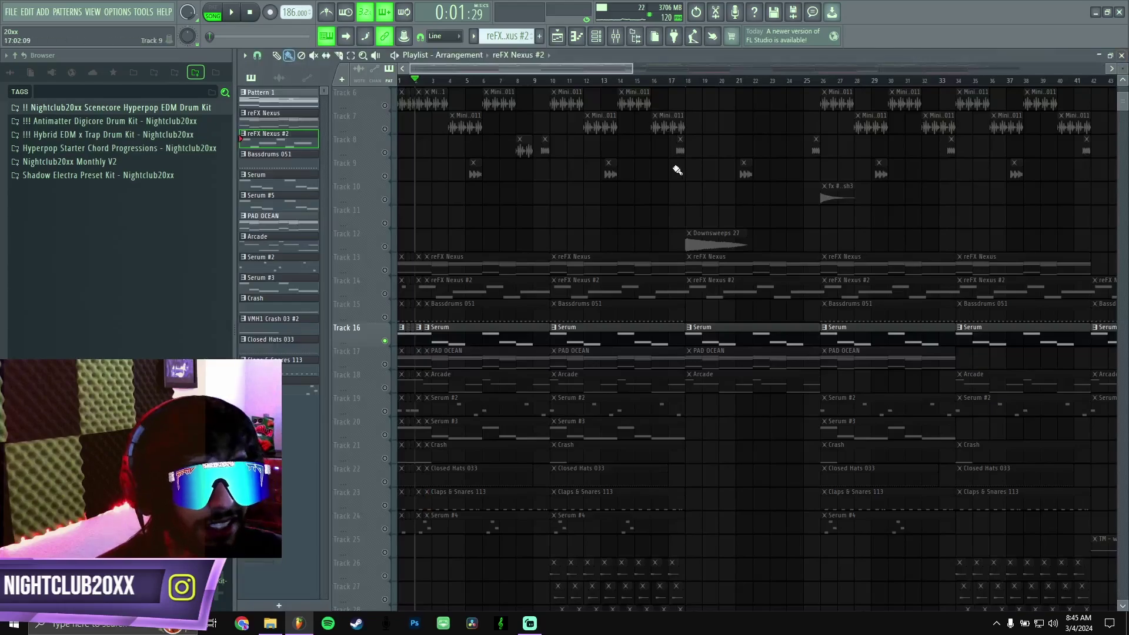
{"action": "right_click", "coordinate": [385, 341]}
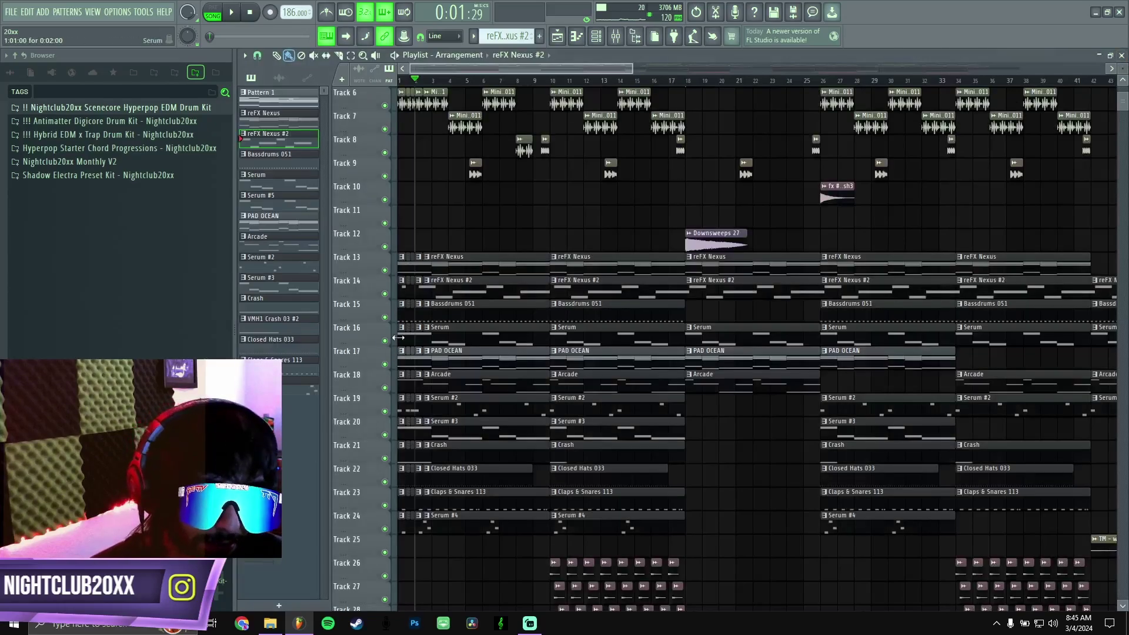
{"action": "right_click", "coordinate": [385, 364]}
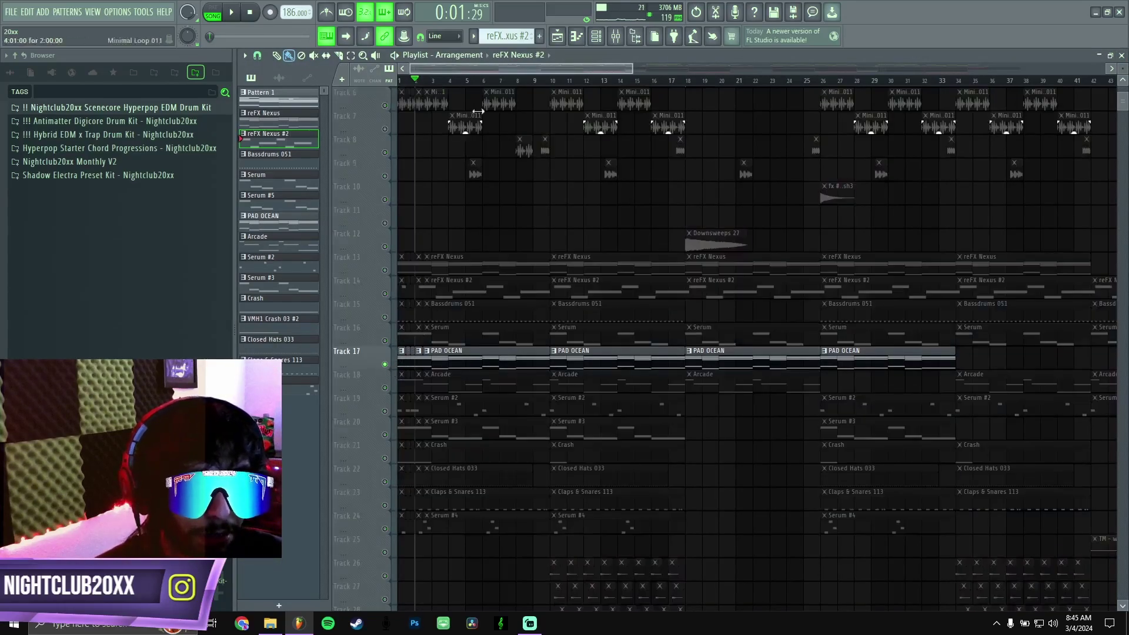
{"action": "left_click_drag", "start_coordinate": [425, 82], "coordinate": [552, 82]}
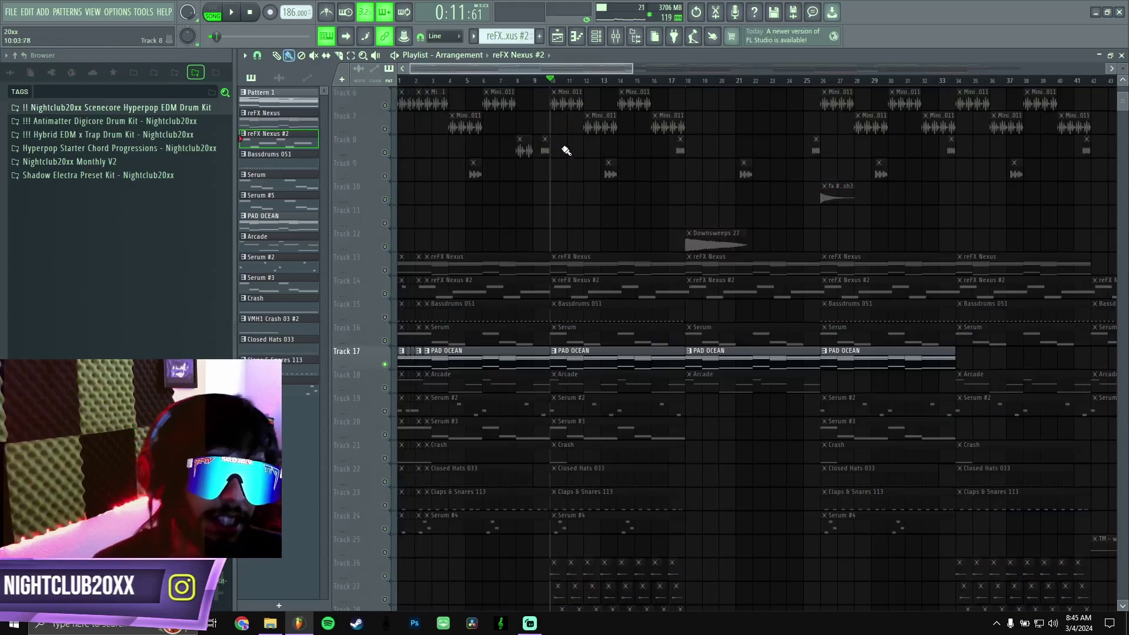
Step: Select the PAD OCEAN pattern, view its Xpand!2 instrument from the channel rack, and close the instrument
{"action": "left_click", "coordinate": [596, 36]}
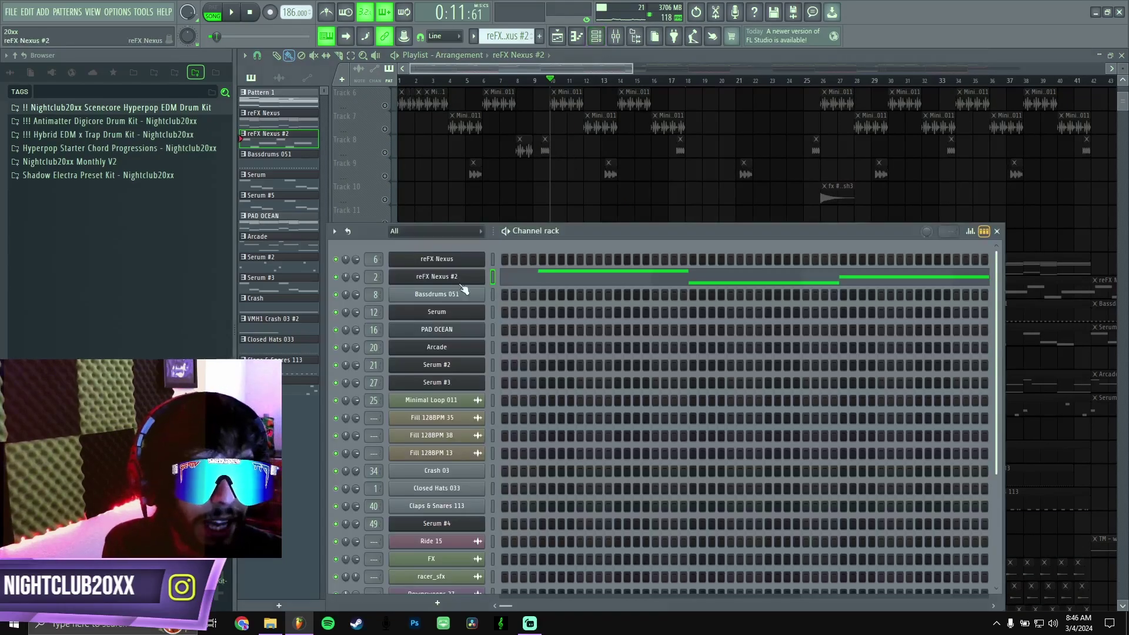
{"action": "left_click", "coordinate": [572, 67]}
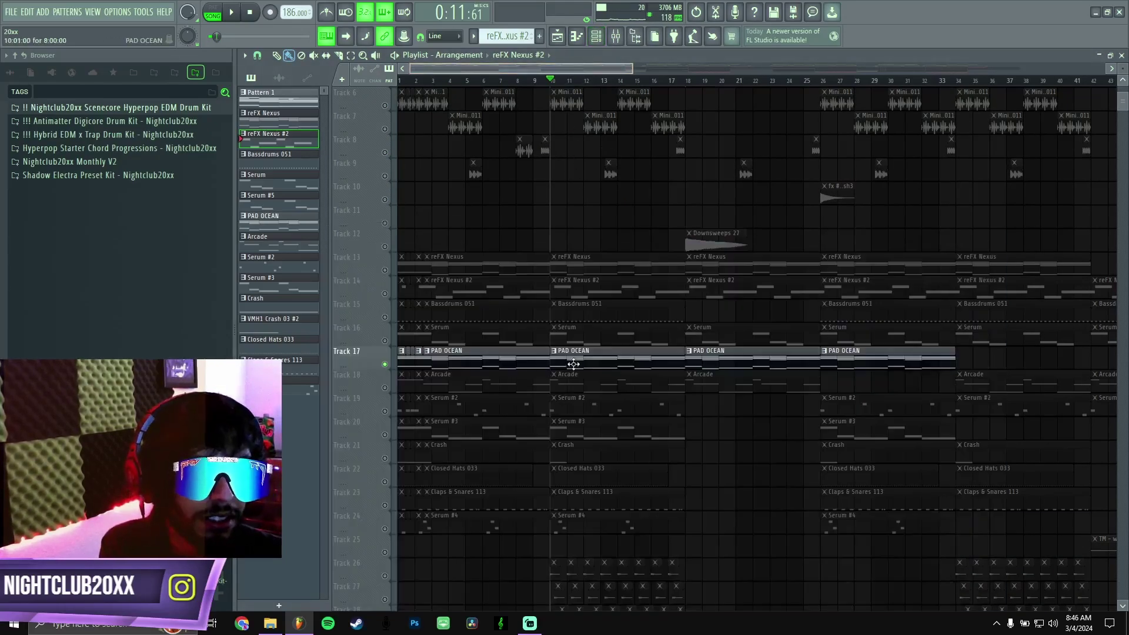
{"action": "left_click", "coordinate": [573, 364]}
{"action": "left_click", "coordinate": [595, 36]}
{"action": "left_click", "coordinate": [461, 333]}
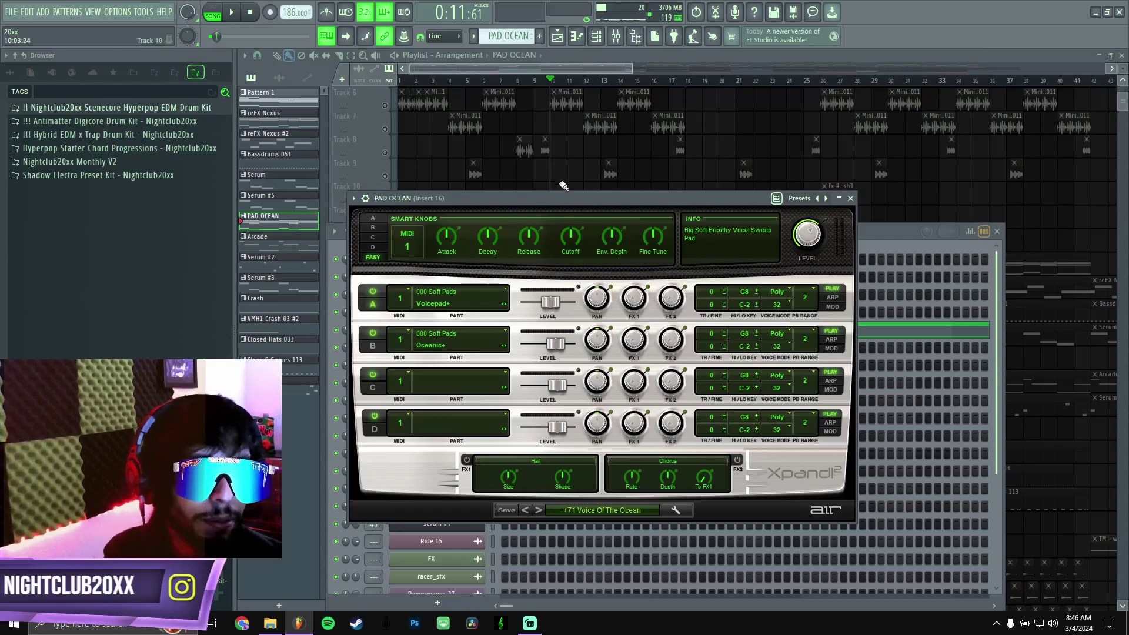
{"action": "left_click", "coordinate": [850, 198]}
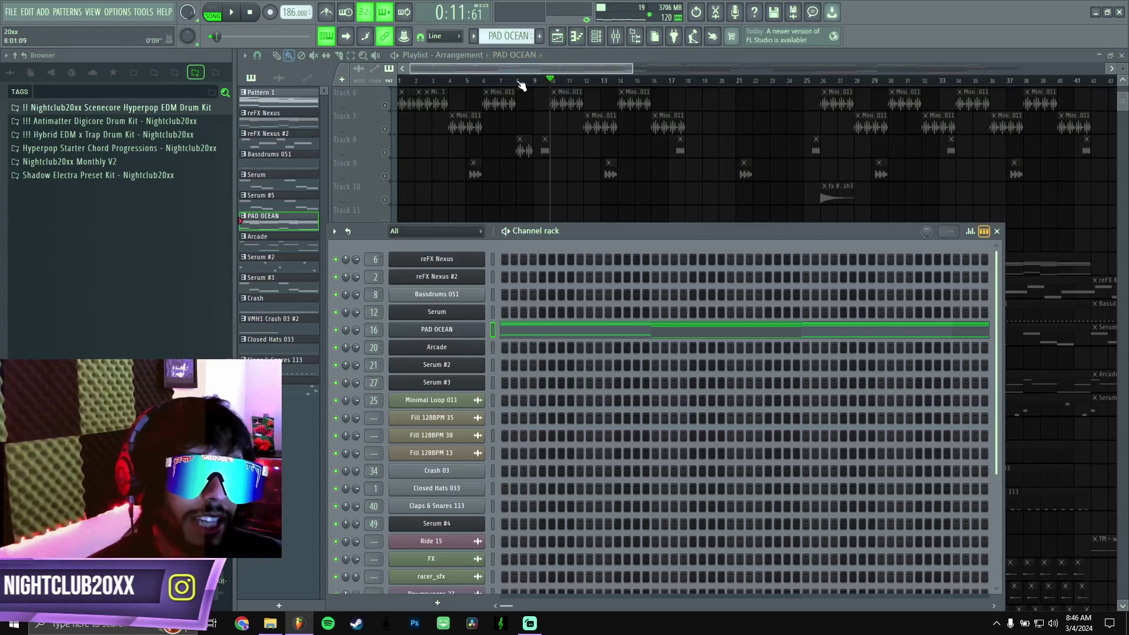
Step: Play the soloed PAD OCEAN part from bar 10 and review its effects on mixer Insert 16
{"action": "key", "text": "F6"}
{"action": "key", "text": "space"}
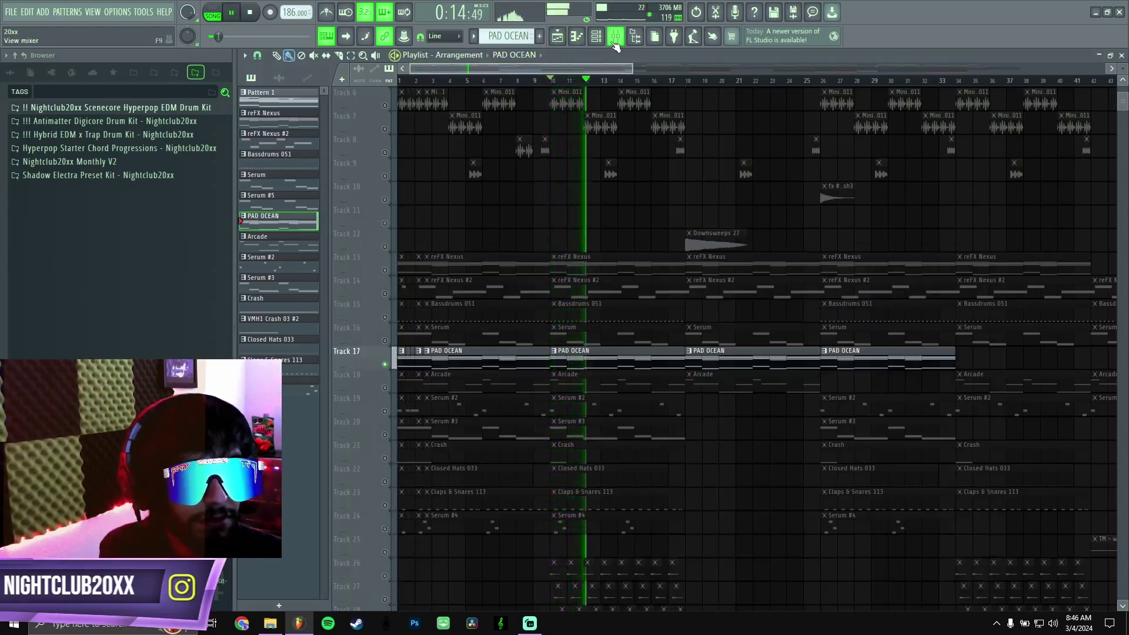
{"action": "key", "text": "F9"}
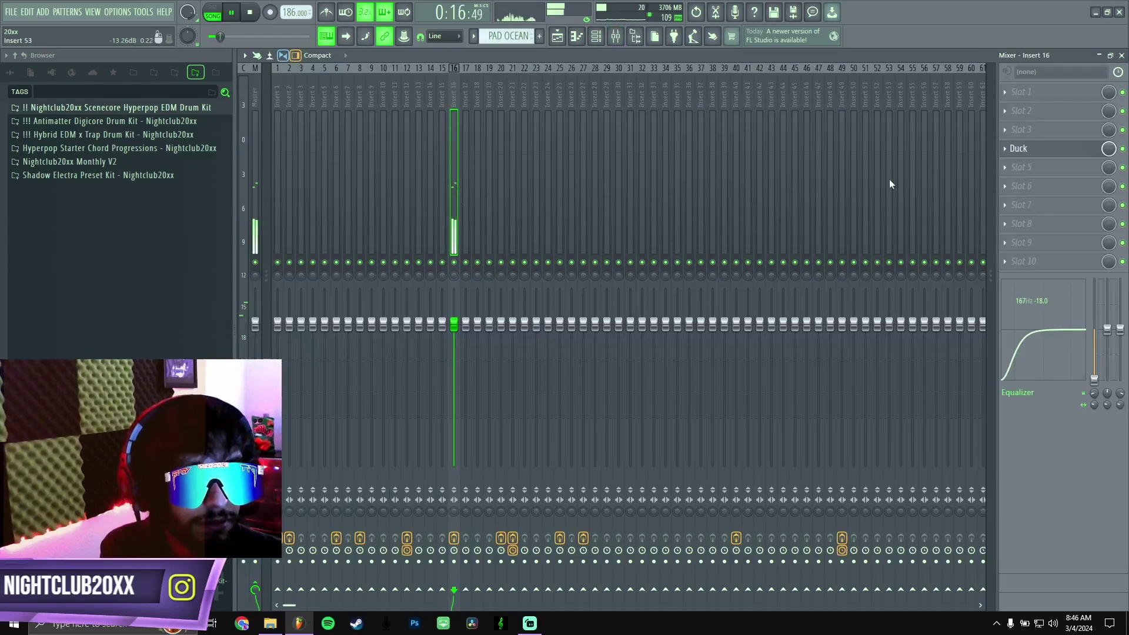
{"action": "key", "text": "space"}
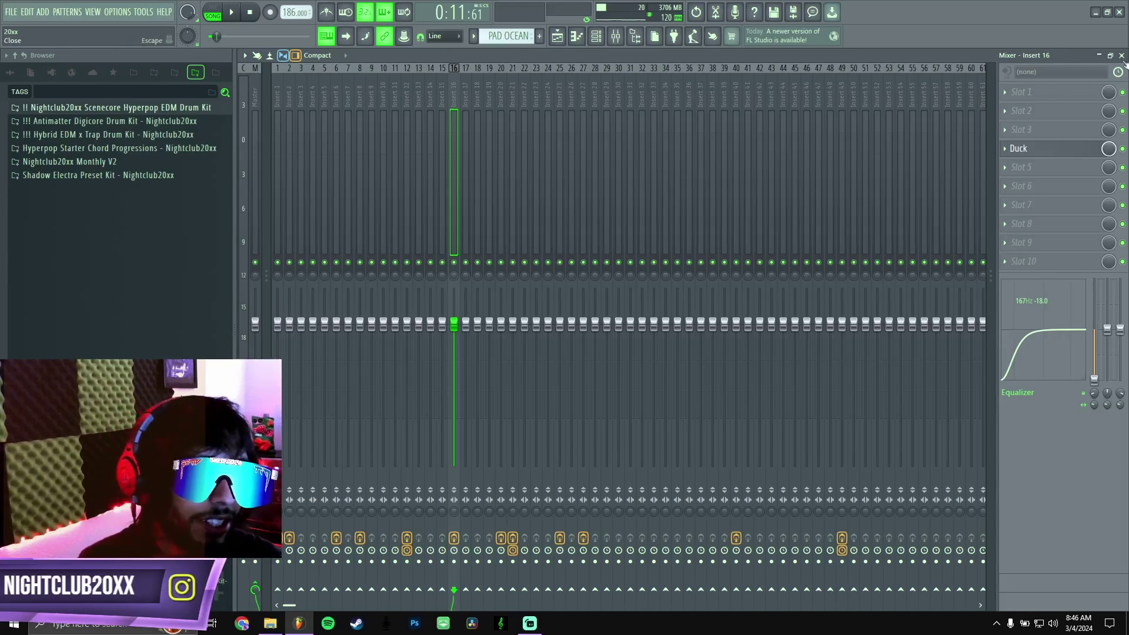
Step: Solo the Arcade lane on Track 18 instead, play it, and show its mixer Insert 20
{"action": "left_click", "coordinate": [1121, 55]}
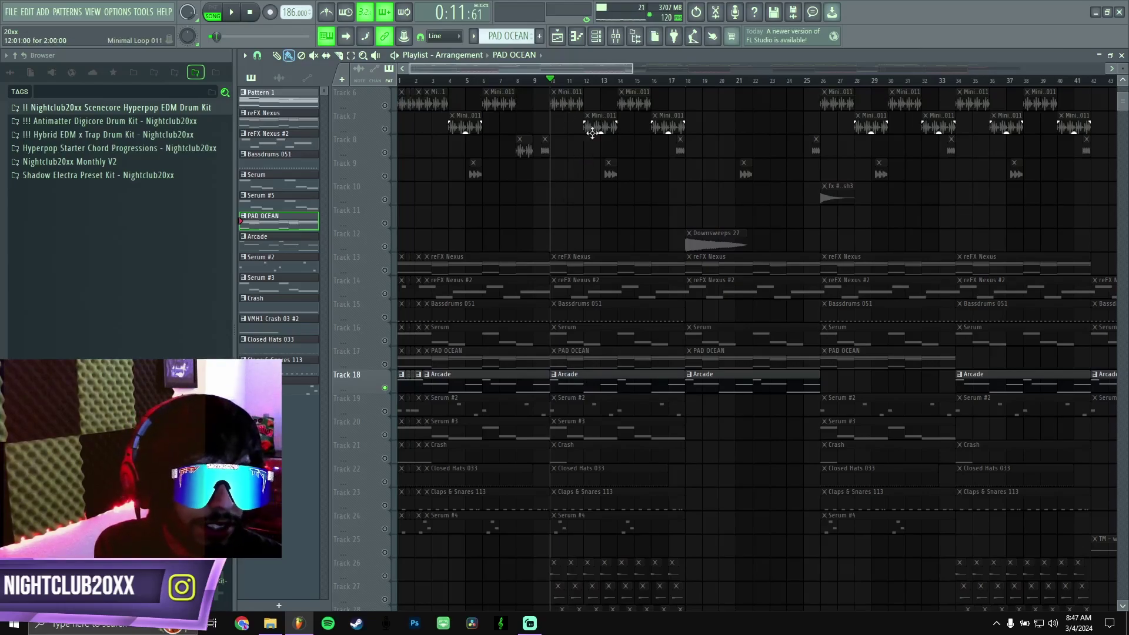
{"action": "key", "text": "space"}
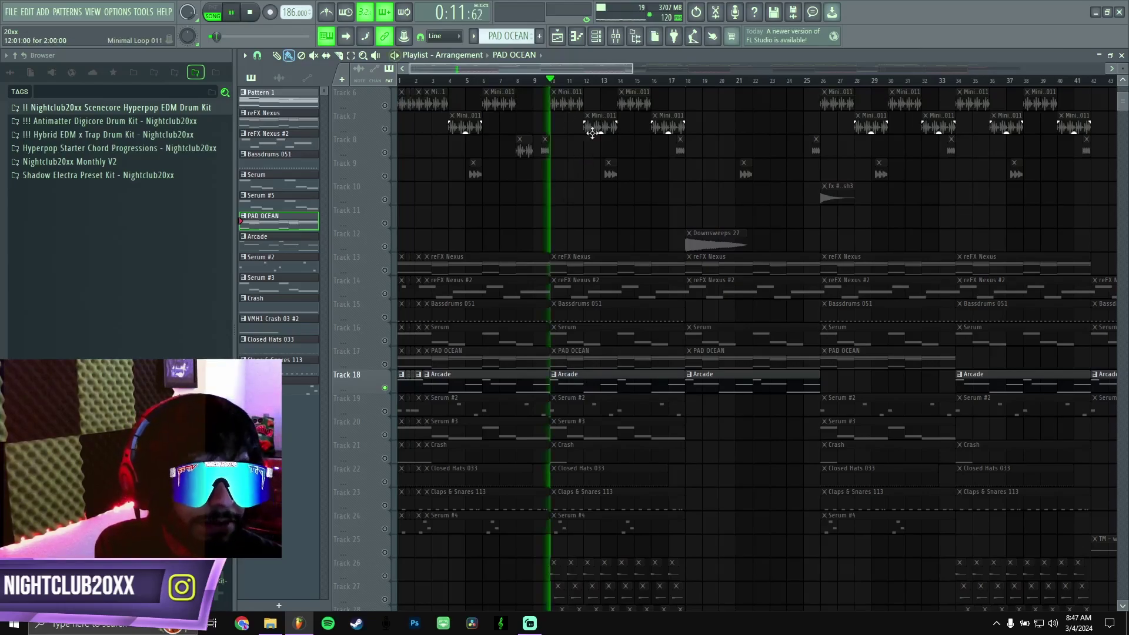
{"action": "left_click", "coordinate": [615, 36]}
{"action": "left_click", "coordinate": [502, 197]}
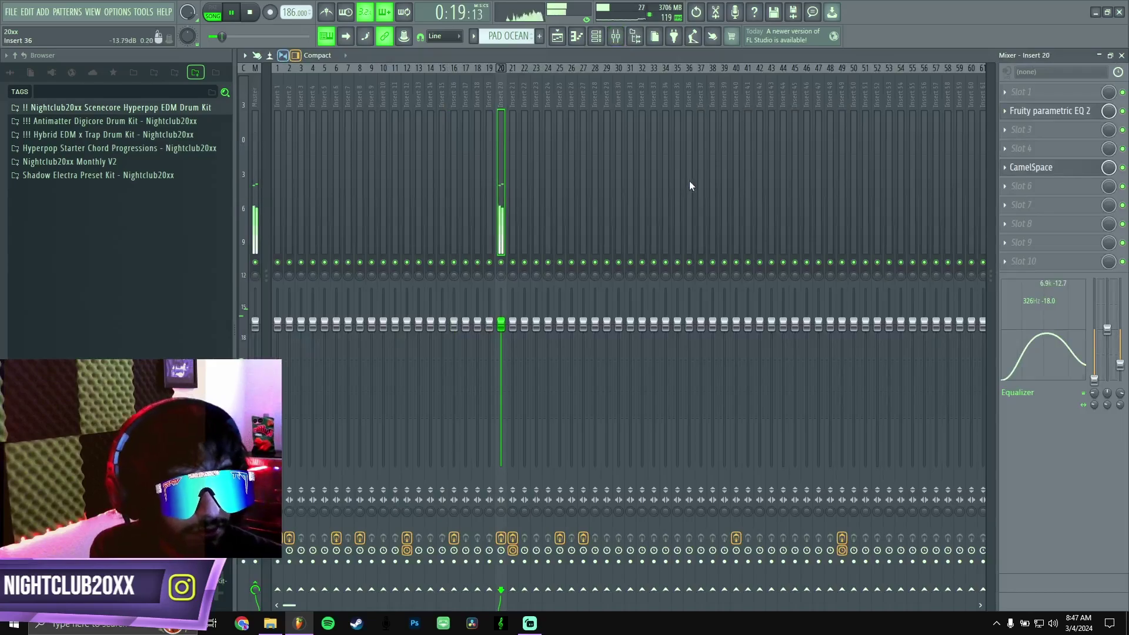
{"action": "key", "text": "space"}
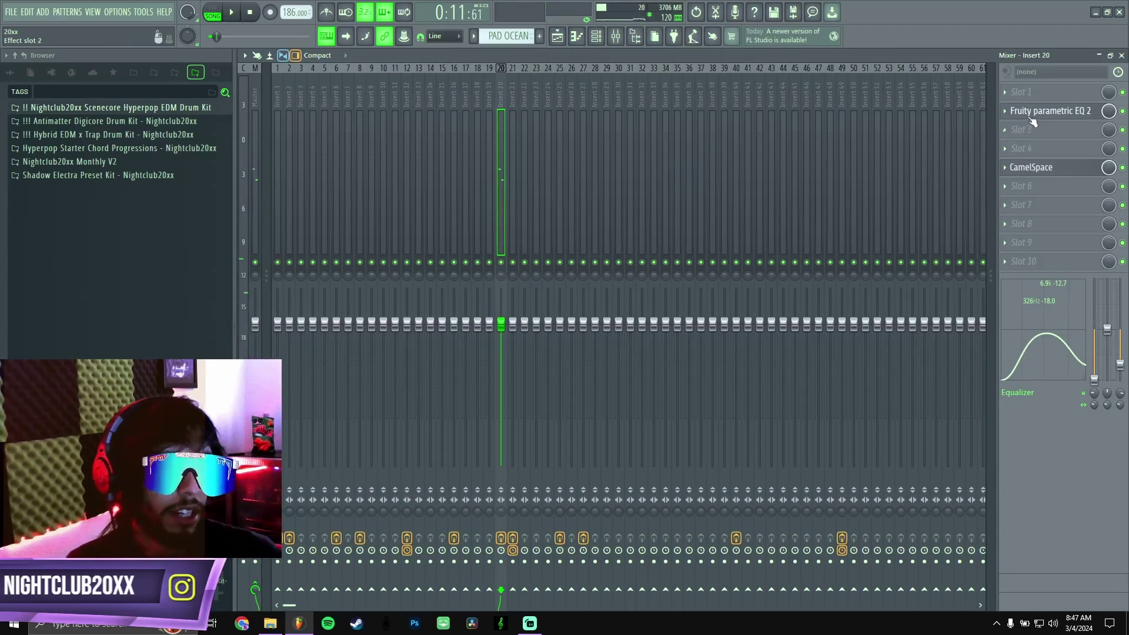
Step: Inspect the Fruity parametric EQ 2 and CamelSpace effects on Insert 20, closing each window after viewing
{"action": "left_click", "coordinate": [1049, 111]}
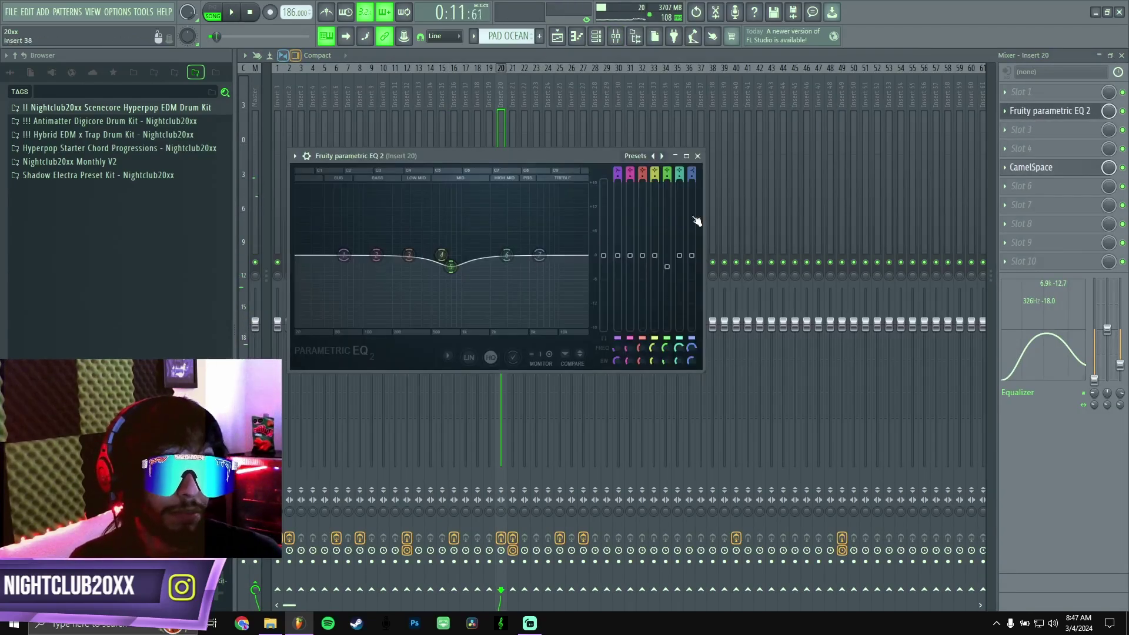
{"action": "left_click", "coordinate": [698, 157]}
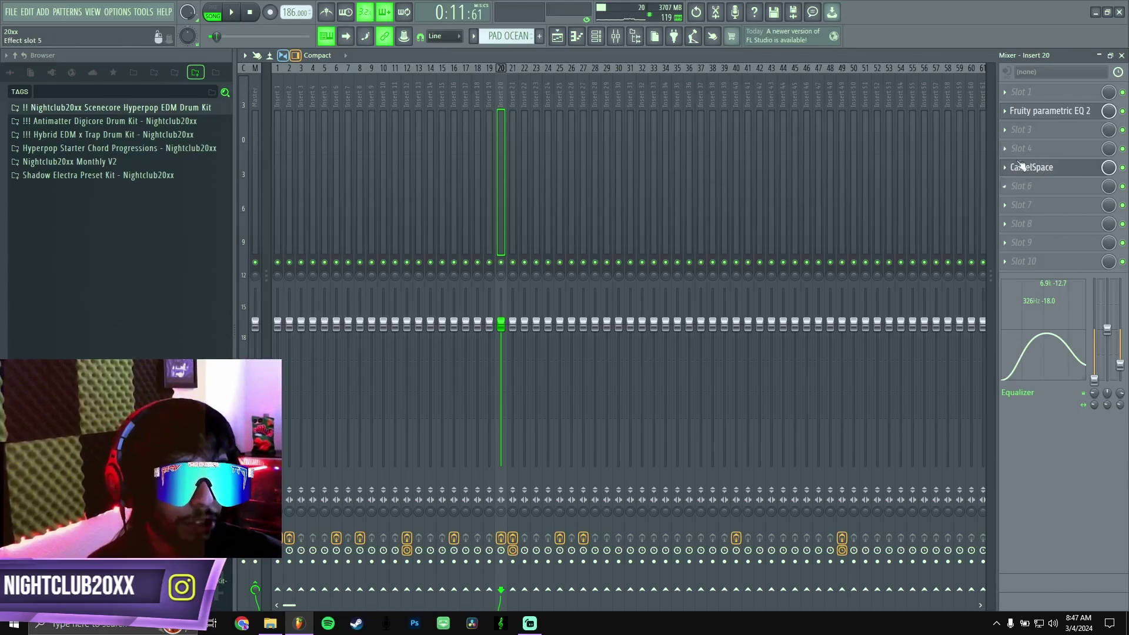
{"action": "left_click", "coordinate": [1065, 169]}
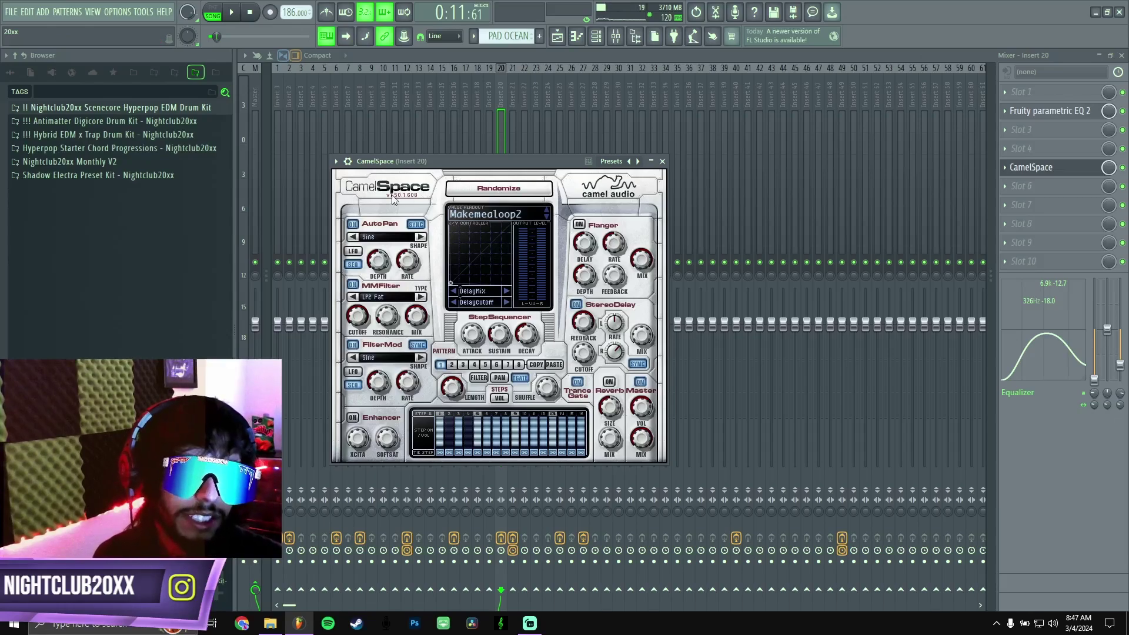
{"action": "left_click", "coordinate": [662, 161]}
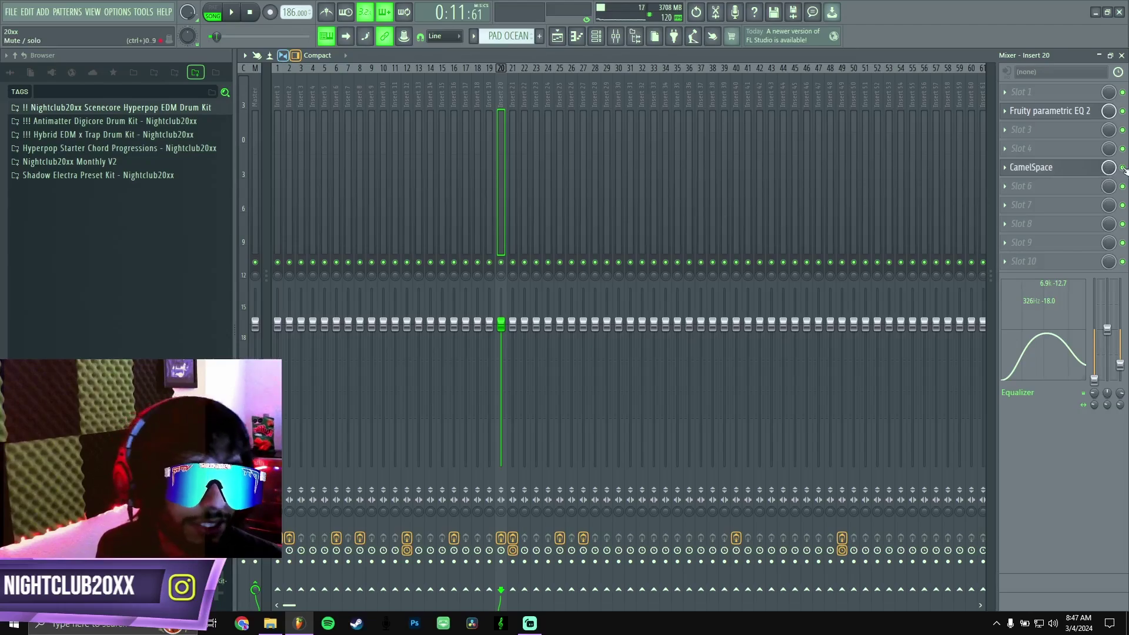
Step: Bypass the CamelSpace effect on Insert 20 and listen to the dry Arcade part
{"action": "left_click", "coordinate": [1122, 168]}
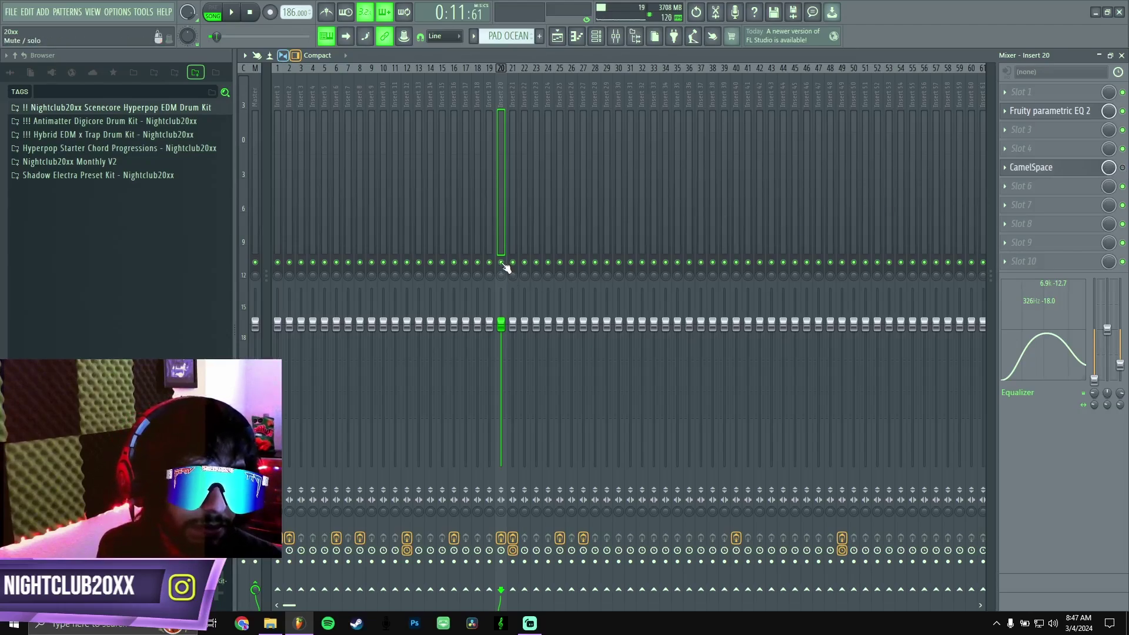
{"action": "key", "text": "space"}
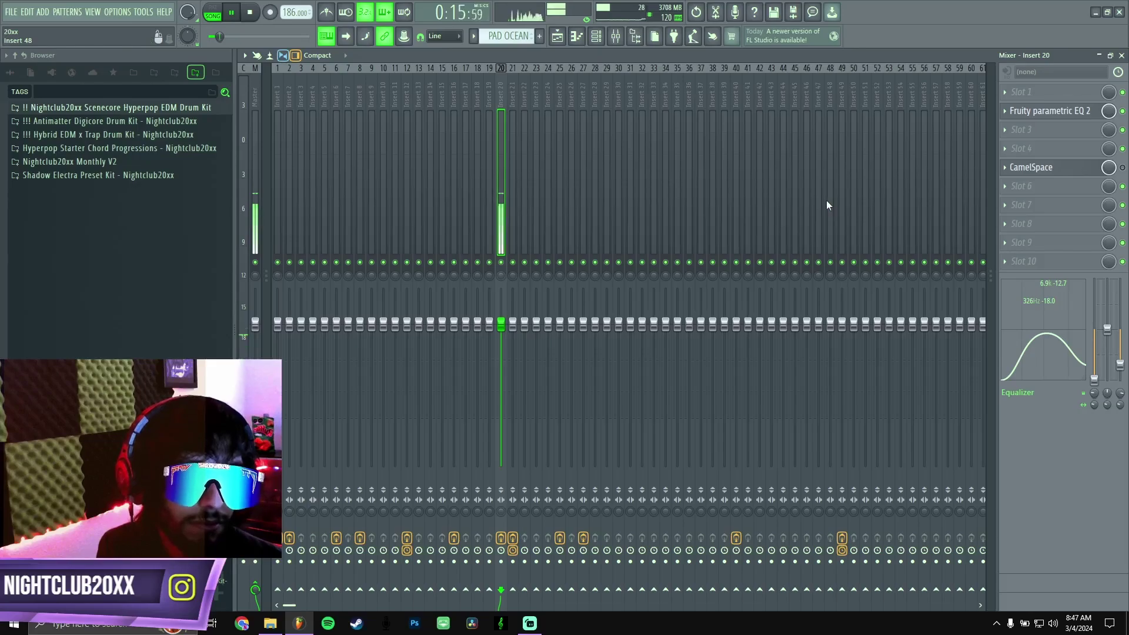
{"action": "key", "text": "space"}
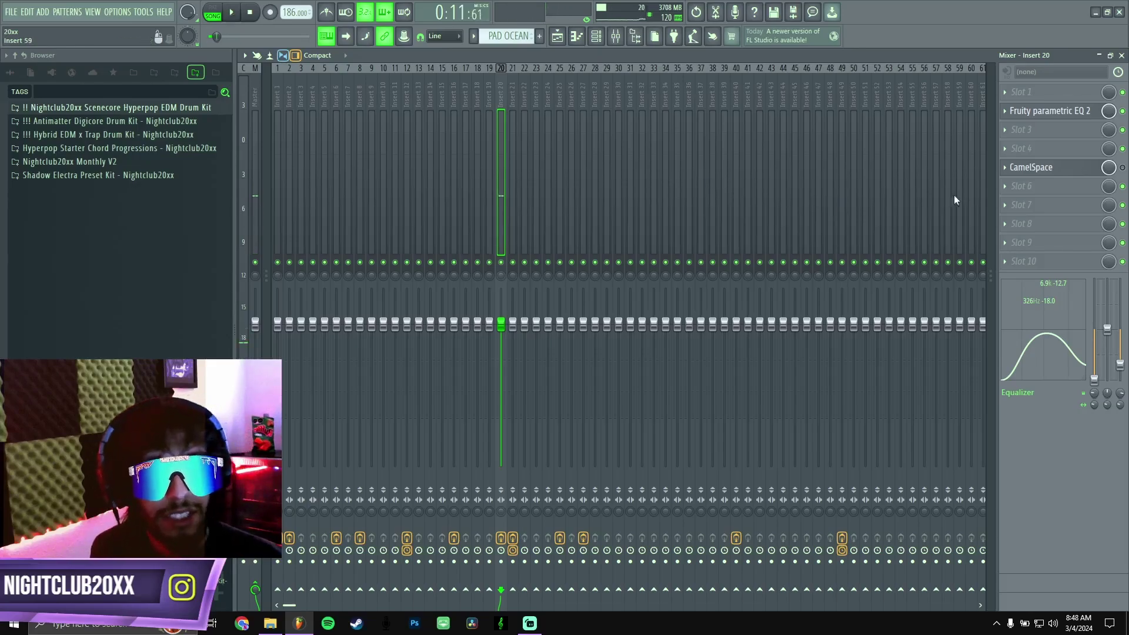
Step: Listen to the Arcade part with CamelSpace on Insert 20 enabled again, close the mixer and unsolo Track 18
{"action": "key", "text": "space"}
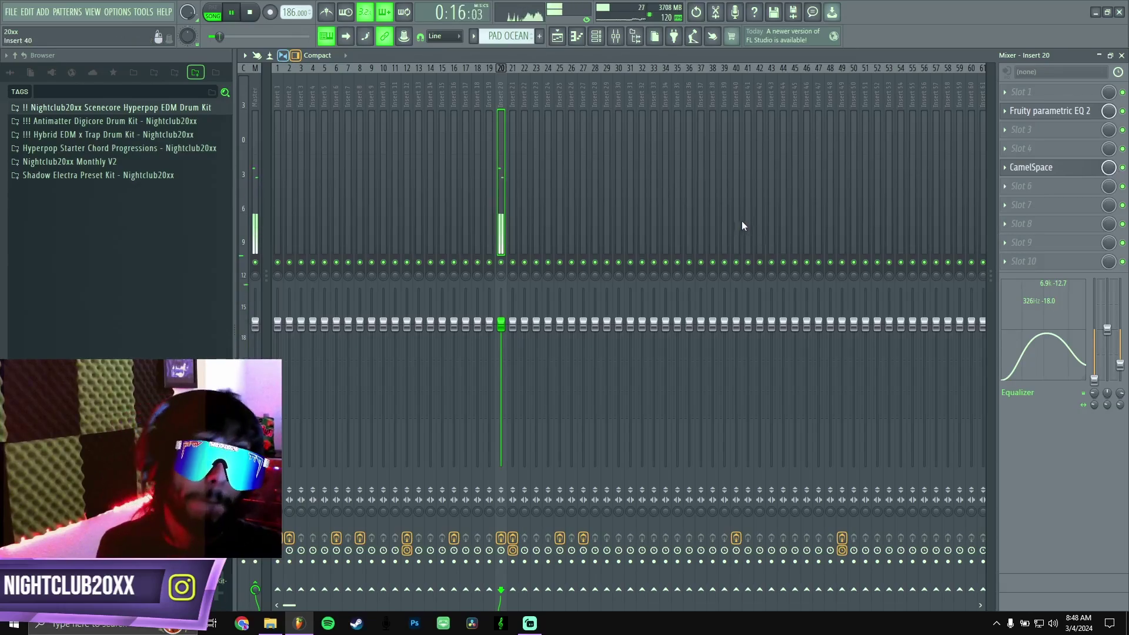
{"action": "key", "text": "space"}
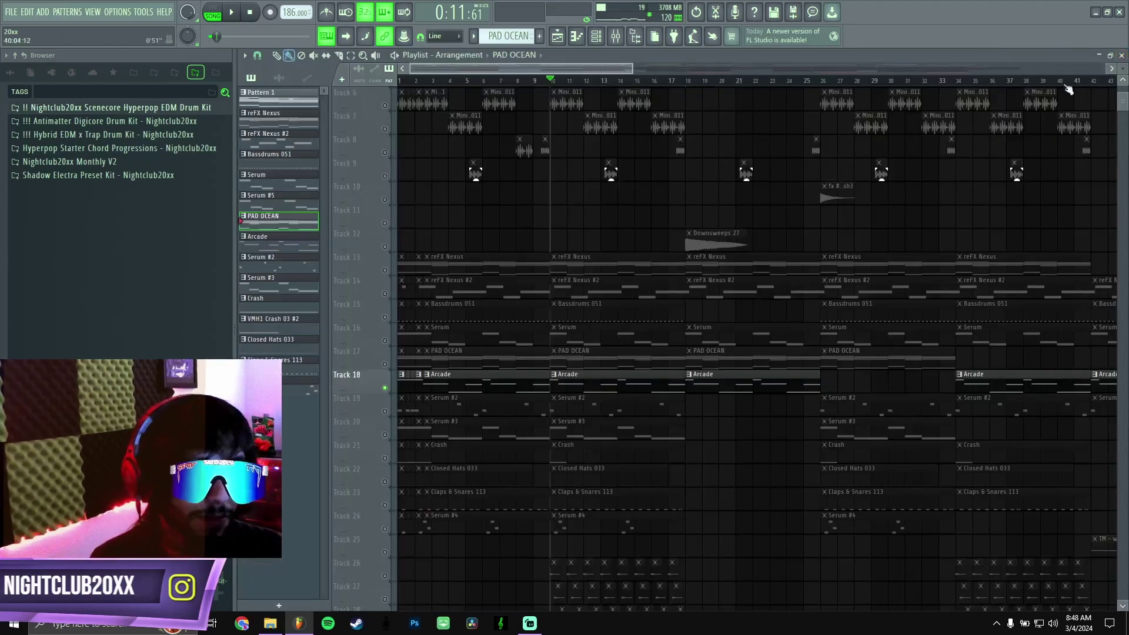
{"action": "left_click", "coordinate": [1121, 55]}
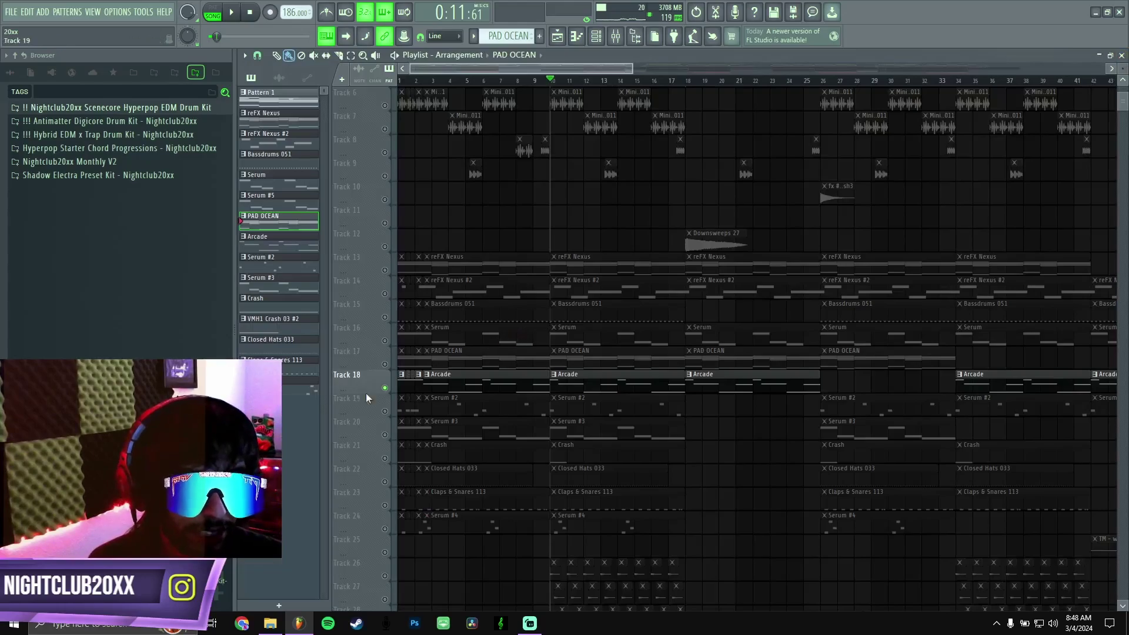
{"action": "right_click", "coordinate": [386, 388]}
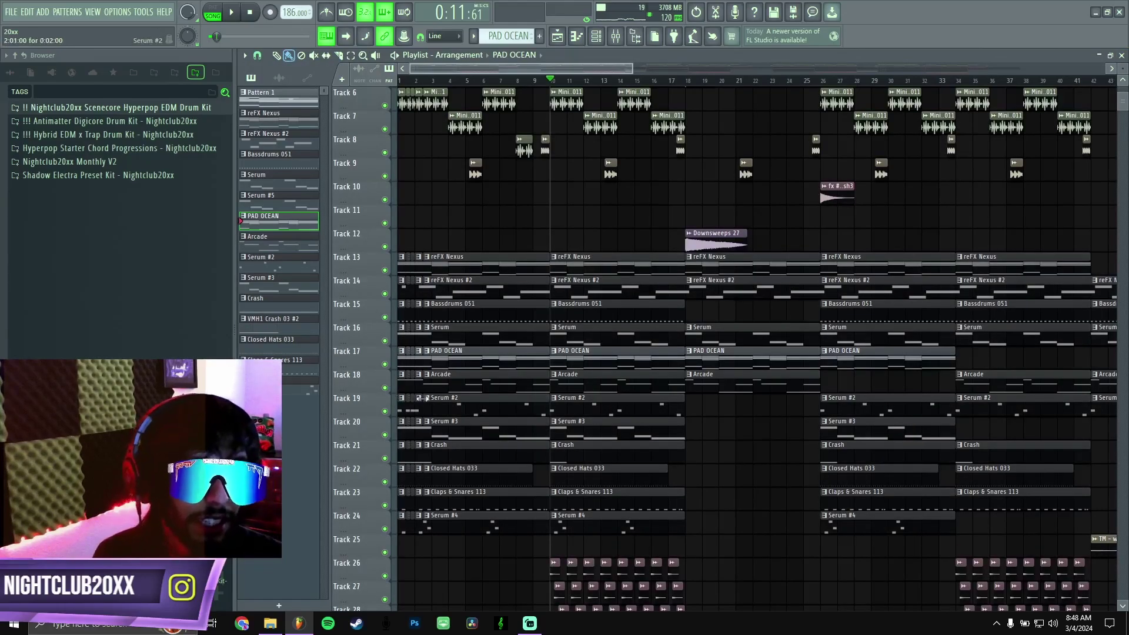
Step: Solo the Serum #2 lane on Track 19, play it, and review its effects on mixer Insert 21
{"action": "right_click", "coordinate": [385, 411]}
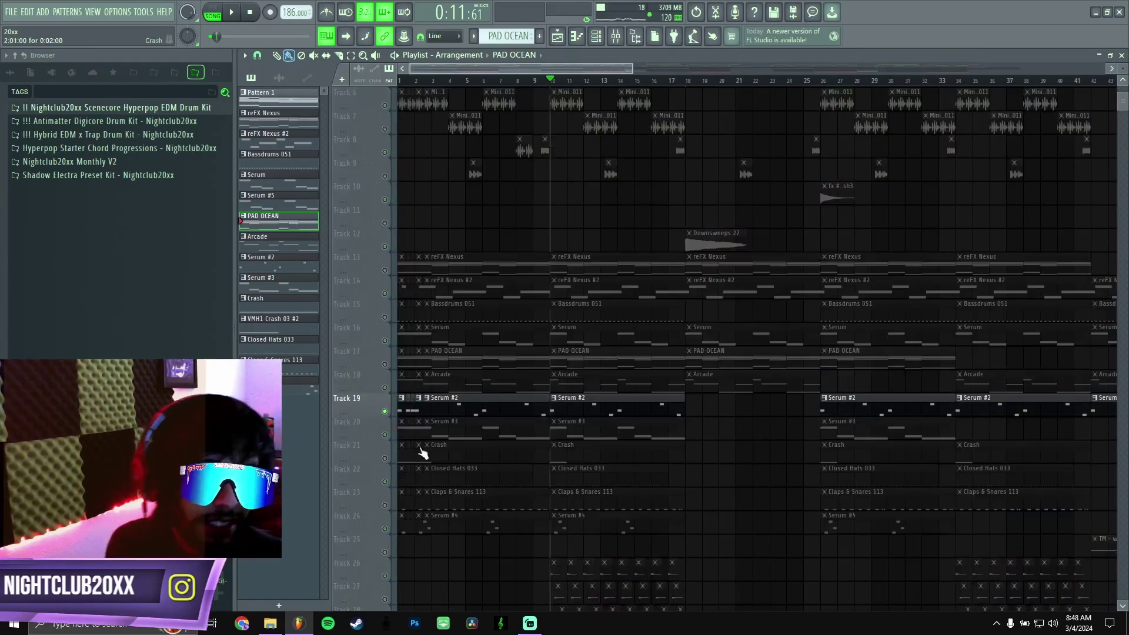
{"action": "key", "text": "space"}
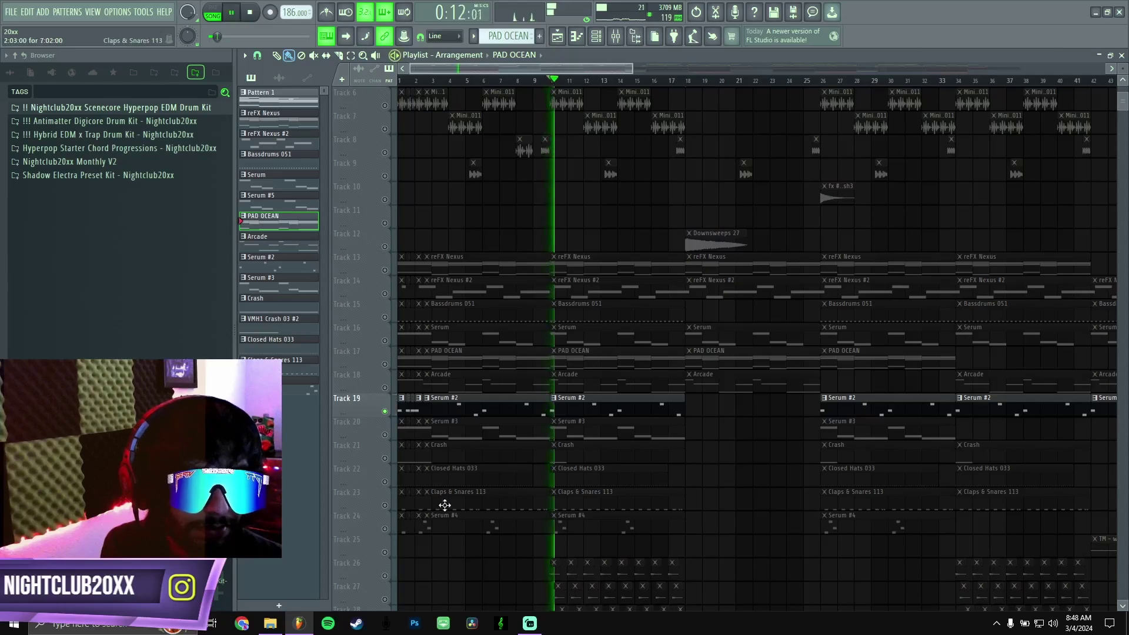
{"action": "left_click", "coordinate": [616, 37]}
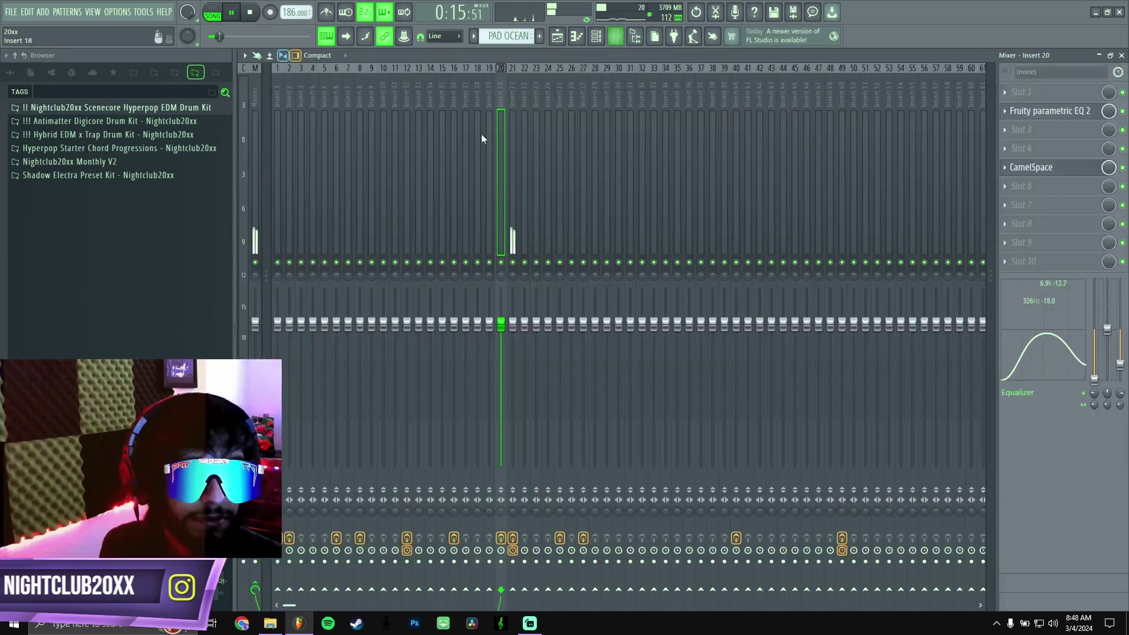
{"action": "left_click", "coordinate": [514, 192]}
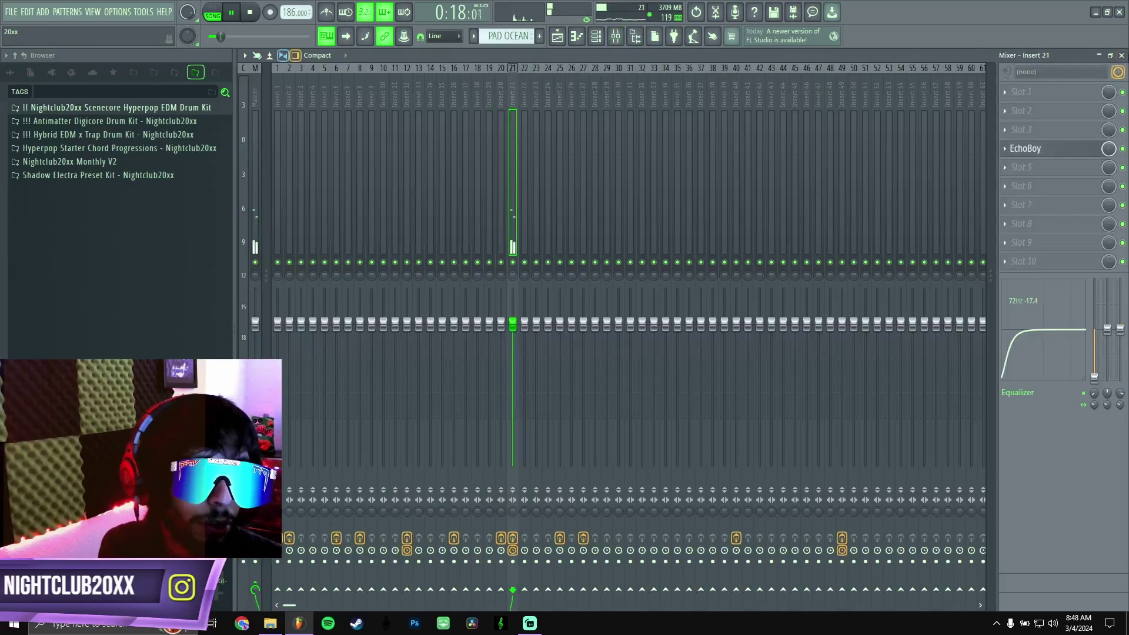
{"action": "left_click", "coordinate": [1121, 56]}
{"action": "key", "text": "space"}
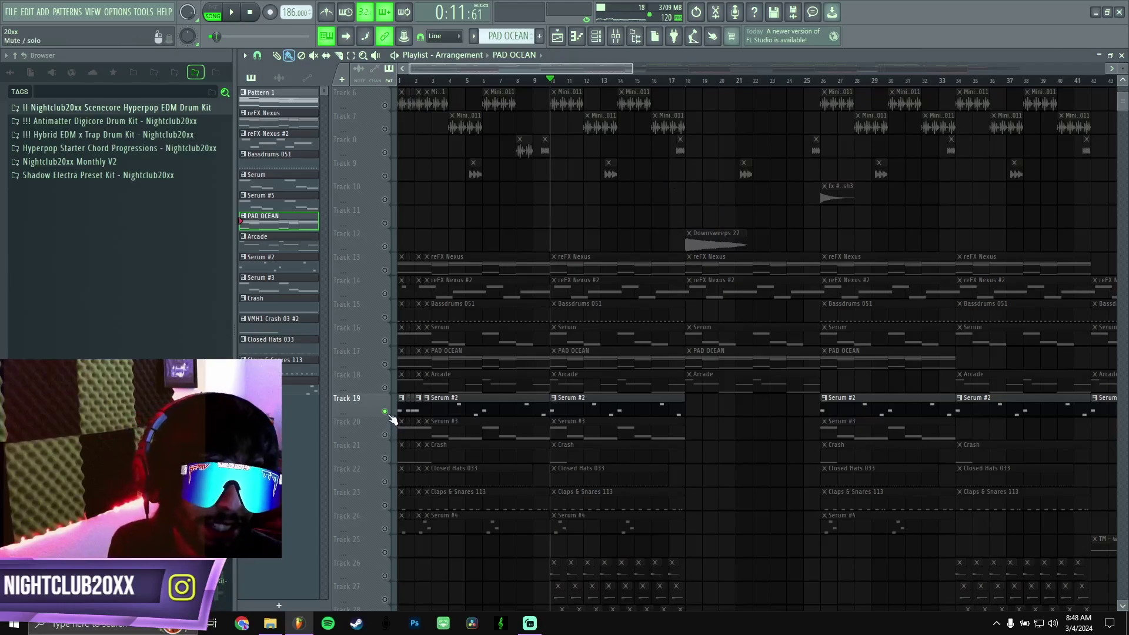
Step: Replay the soloed Serum #2 part, stop playback and unsolo Track 19
{"action": "key", "text": "space"}
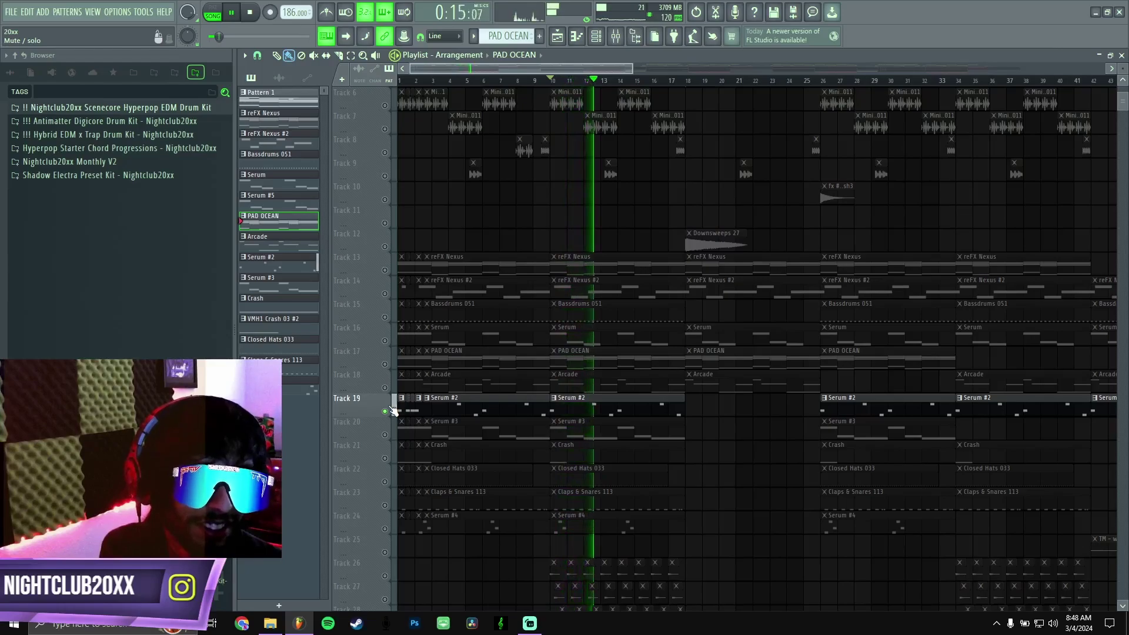
{"action": "key", "text": "space"}
{"action": "right_click", "coordinate": [385, 411]}
Step: Solo the Serum #3 lane on Track 20, listen to it, and restore all tracks
{"action": "right_click", "coordinate": [385, 435]}
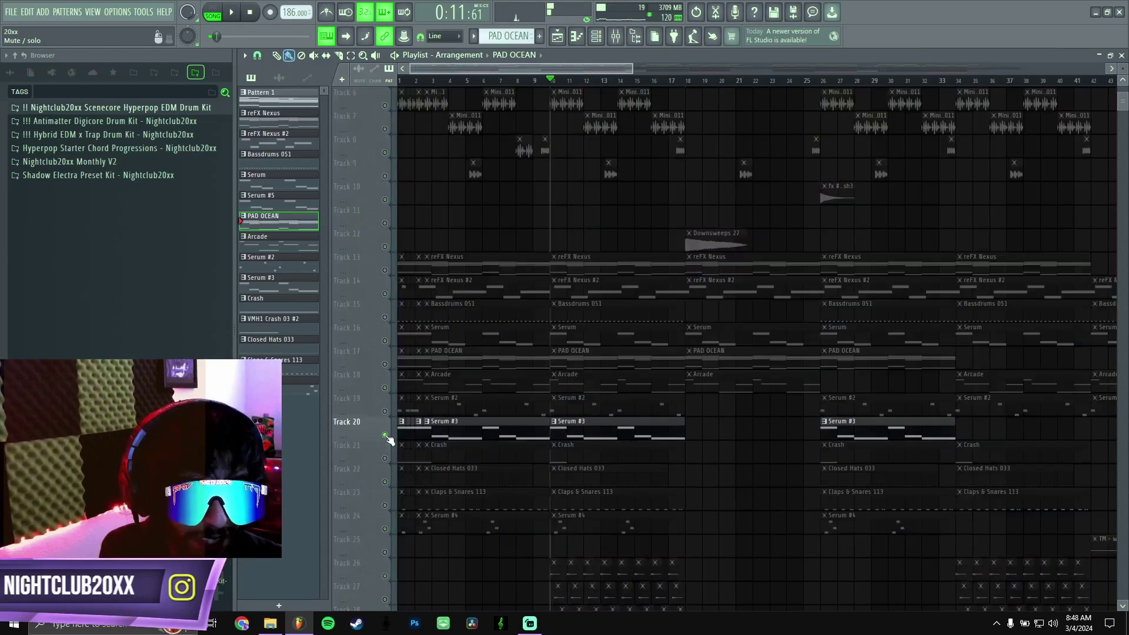
{"action": "key", "text": "space"}
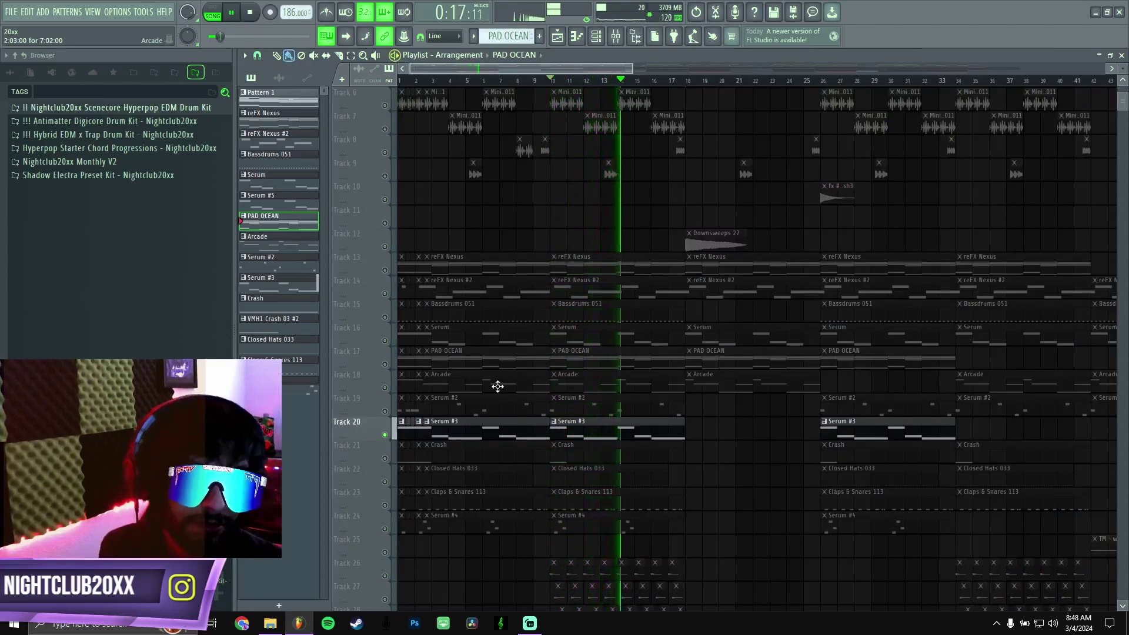
{"action": "right_click", "coordinate": [385, 434]}
{"action": "key", "text": "space"}
Step: Select the Serum #3 pattern and view its notes in the channel rack and the mixer, closing each view
{"action": "left_click", "coordinate": [590, 434]}
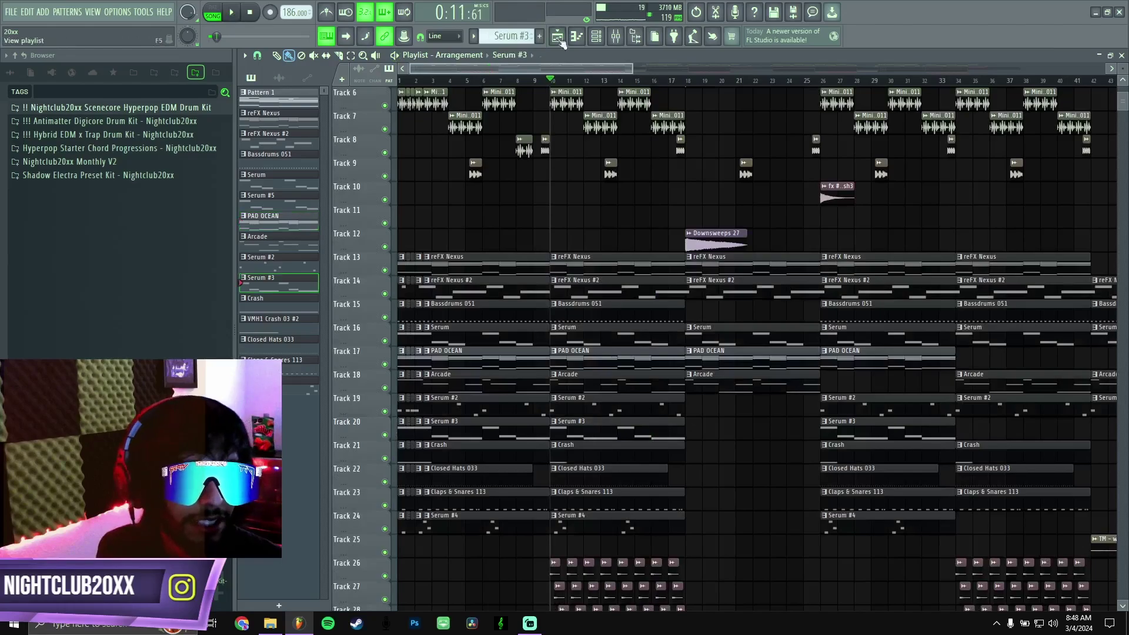
{"action": "left_click", "coordinate": [595, 36]}
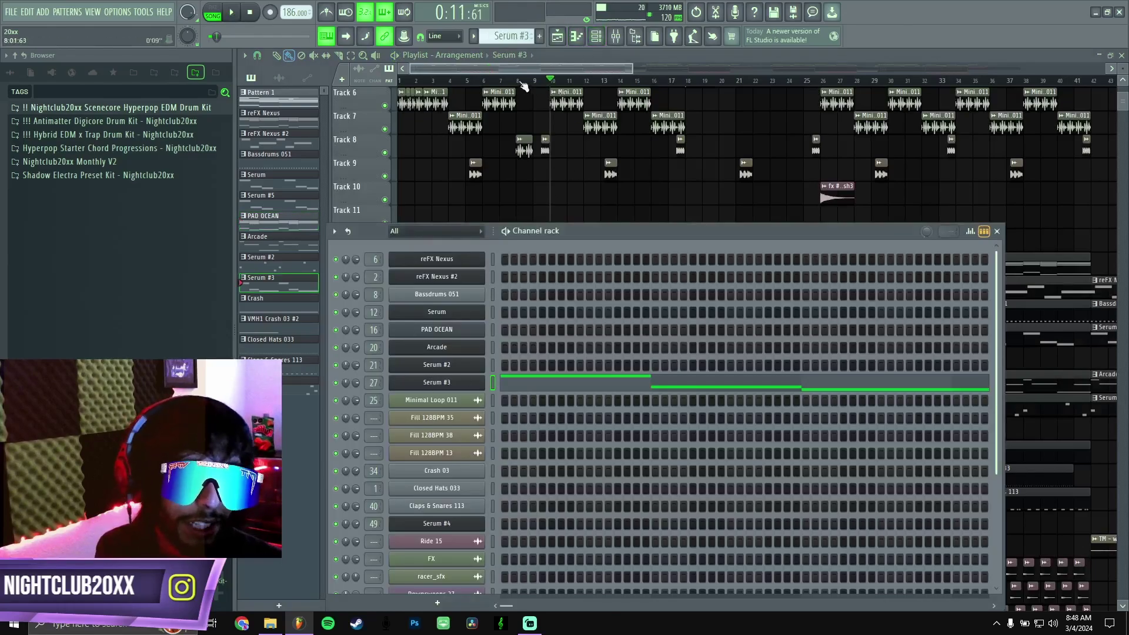
{"action": "key", "text": "F6"}
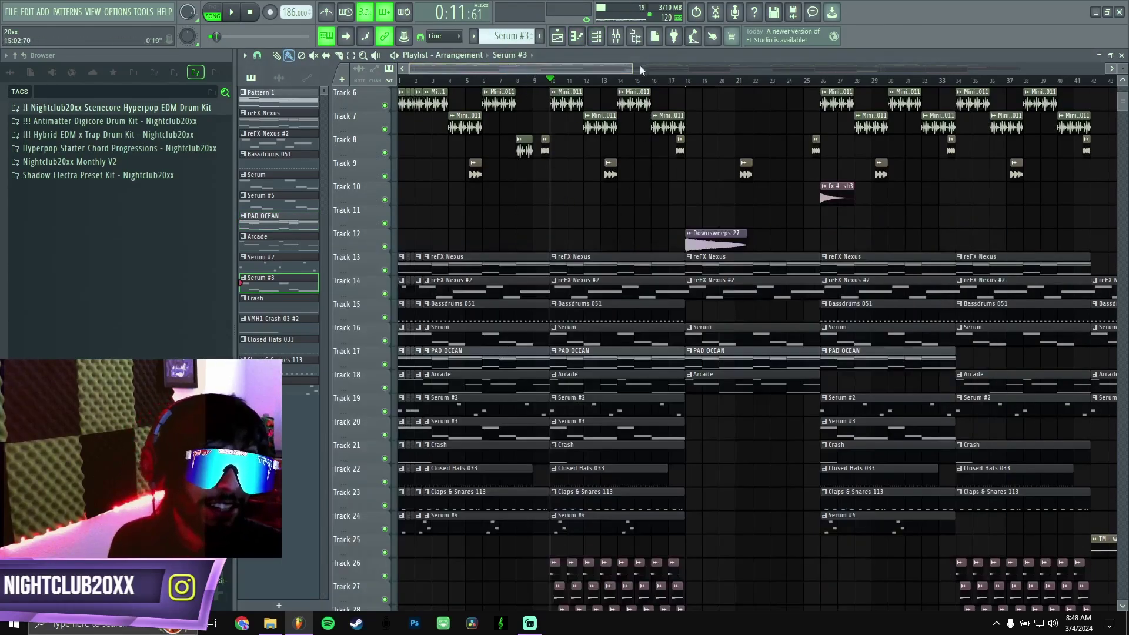
{"action": "left_click", "coordinate": [615, 36]}
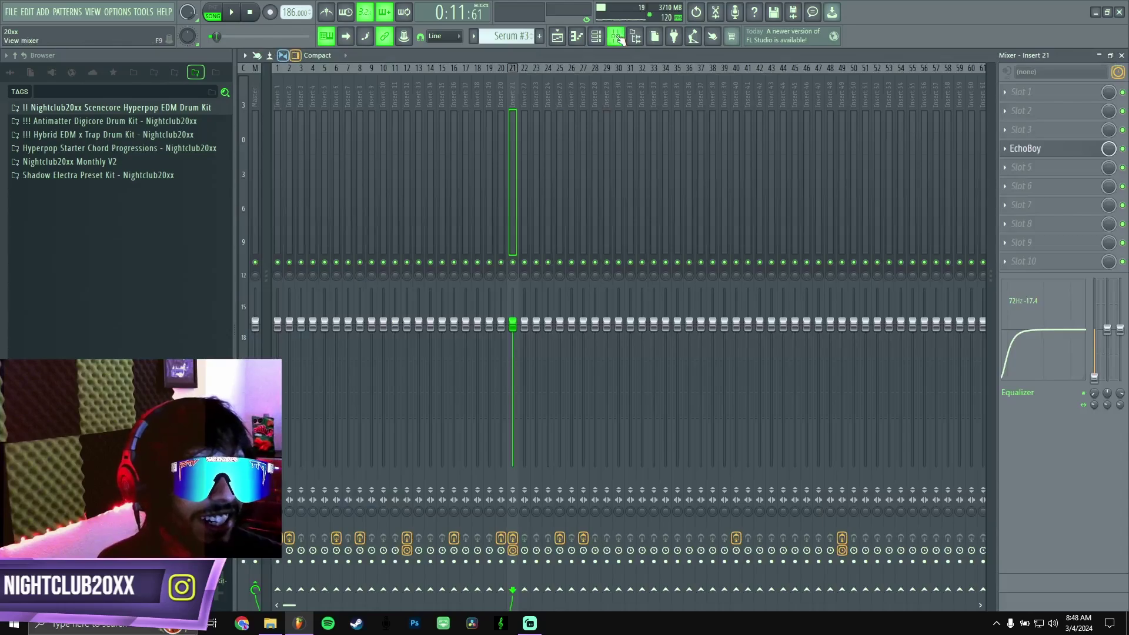
{"action": "left_click", "coordinate": [615, 36]}
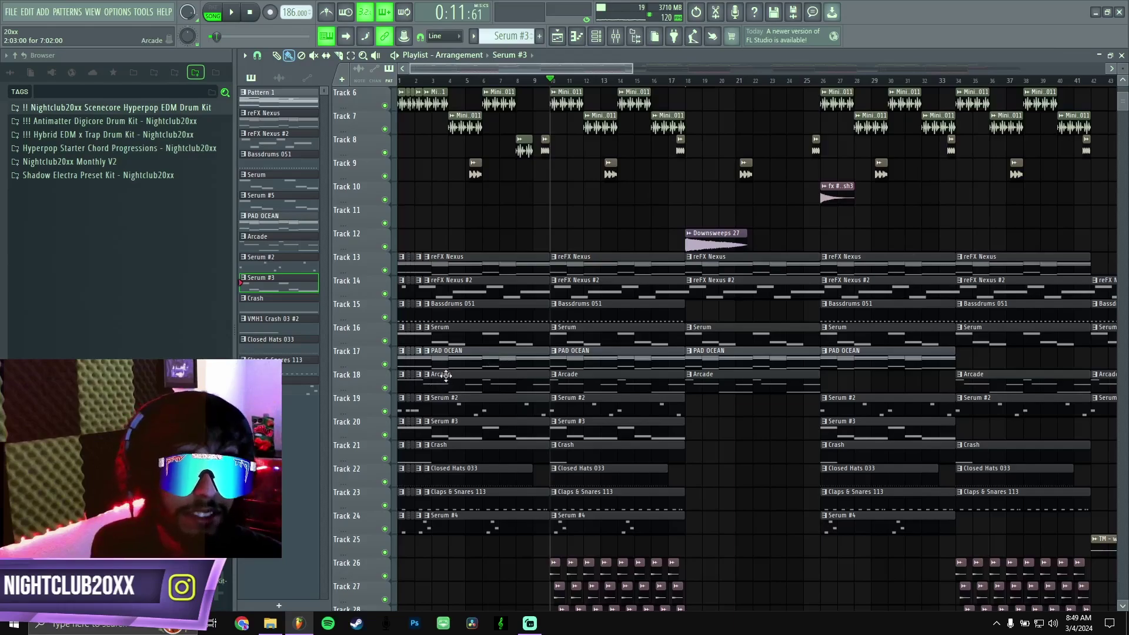
Step: Solo the Serum #4 lane on Track 24, play it, and review its effects on mixer Insert 49
{"action": "right_click", "coordinate": [386, 460]}
{"action": "right_click", "coordinate": [386, 460]}
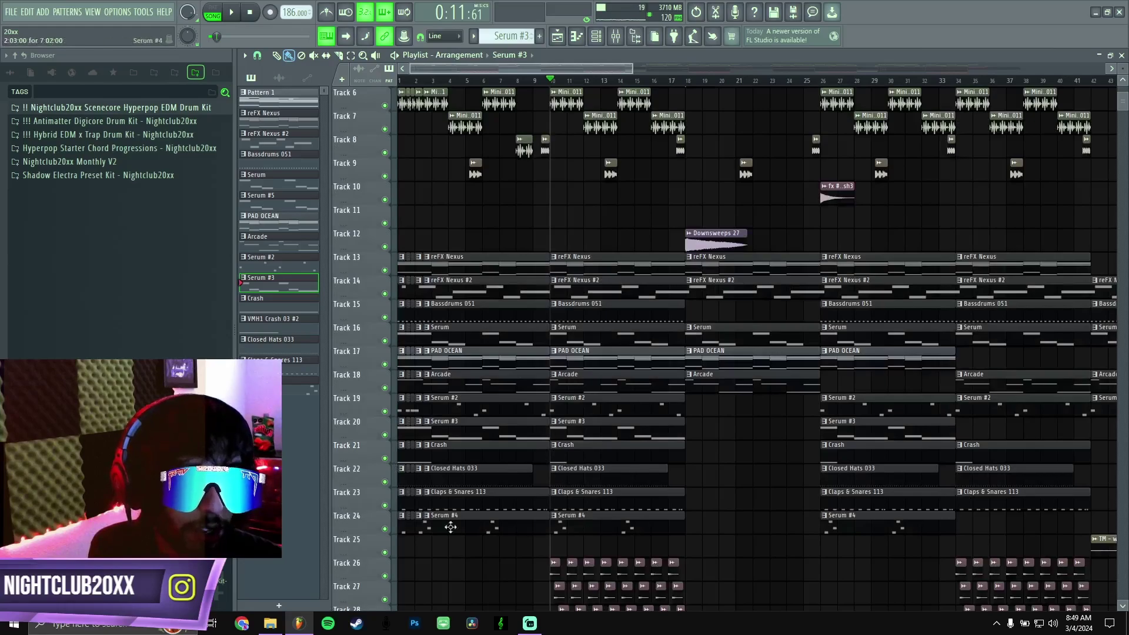
{"action": "right_click", "coordinate": [386, 531]}
{"action": "key", "text": "space"}
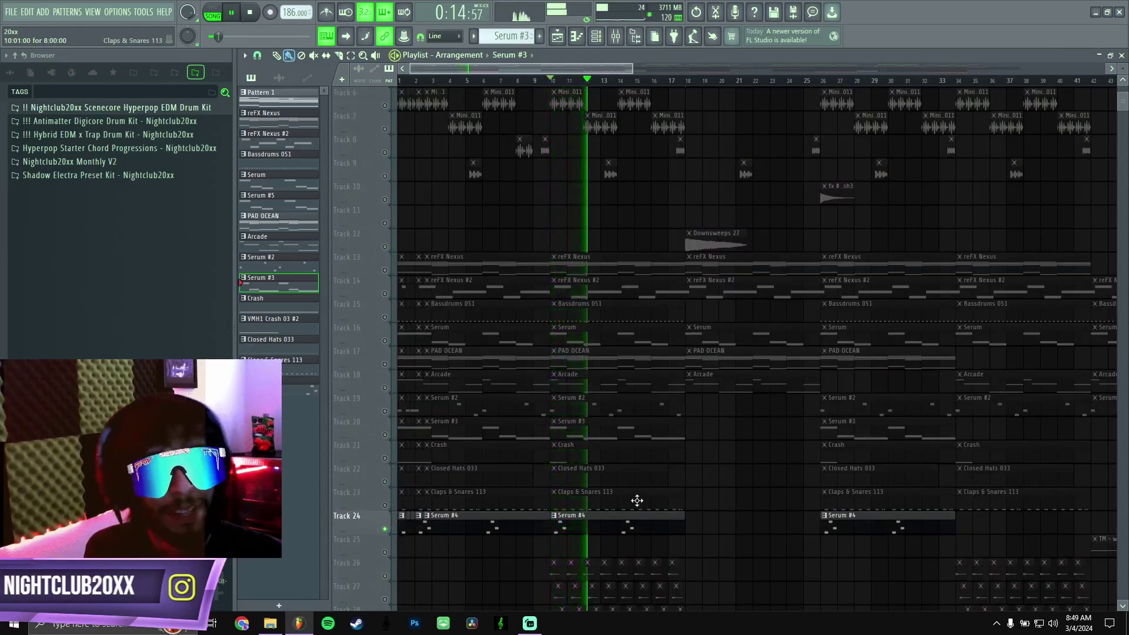
{"action": "left_click", "coordinate": [615, 36]}
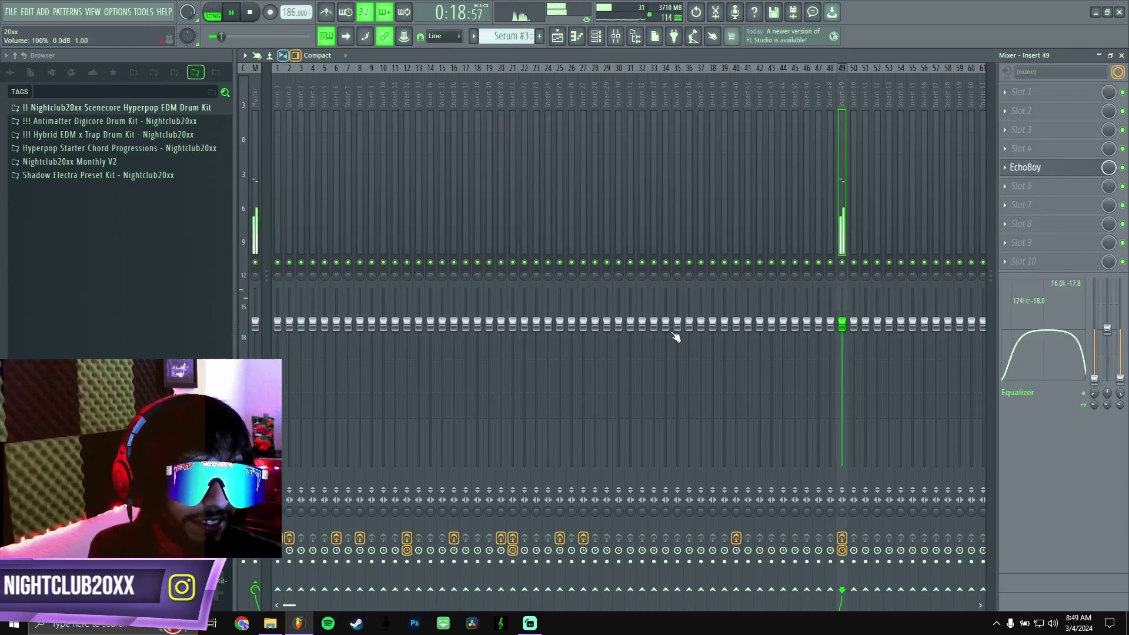
{"action": "key", "text": "space"}
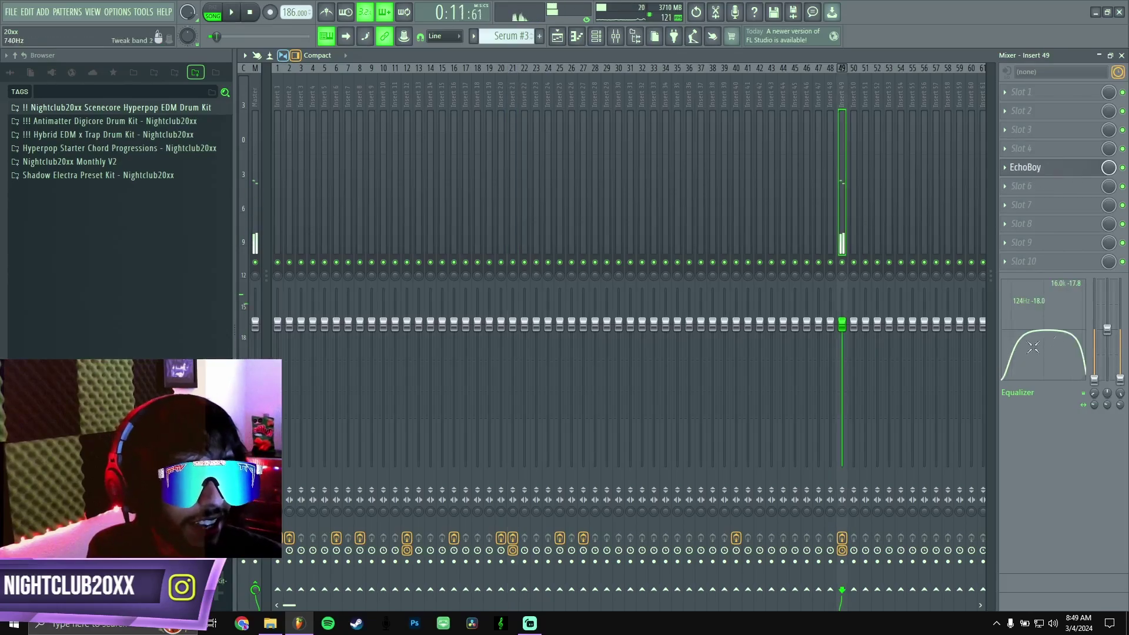
{"action": "left_click", "coordinate": [1121, 55]}
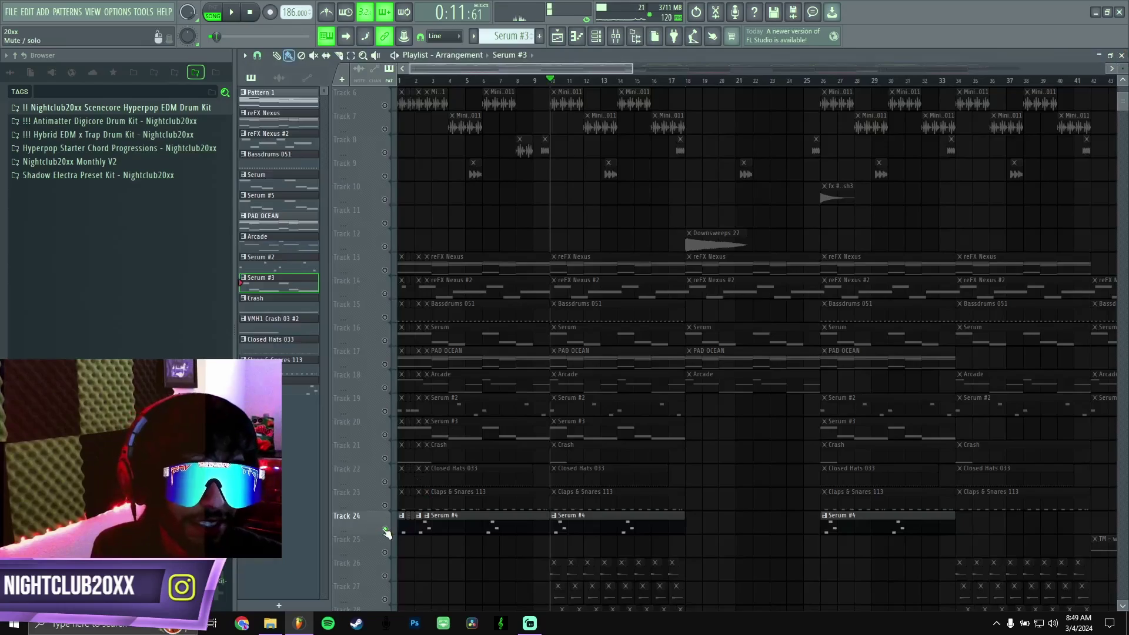
Step: Unsolo Track 24, highlight the short audio clips on Tracks 26 to 29 from bar 10 to 18, and clear the selection
{"action": "scroll", "coordinate": [474, 393], "scroll_direction": "down", "scroll_amount": 4}
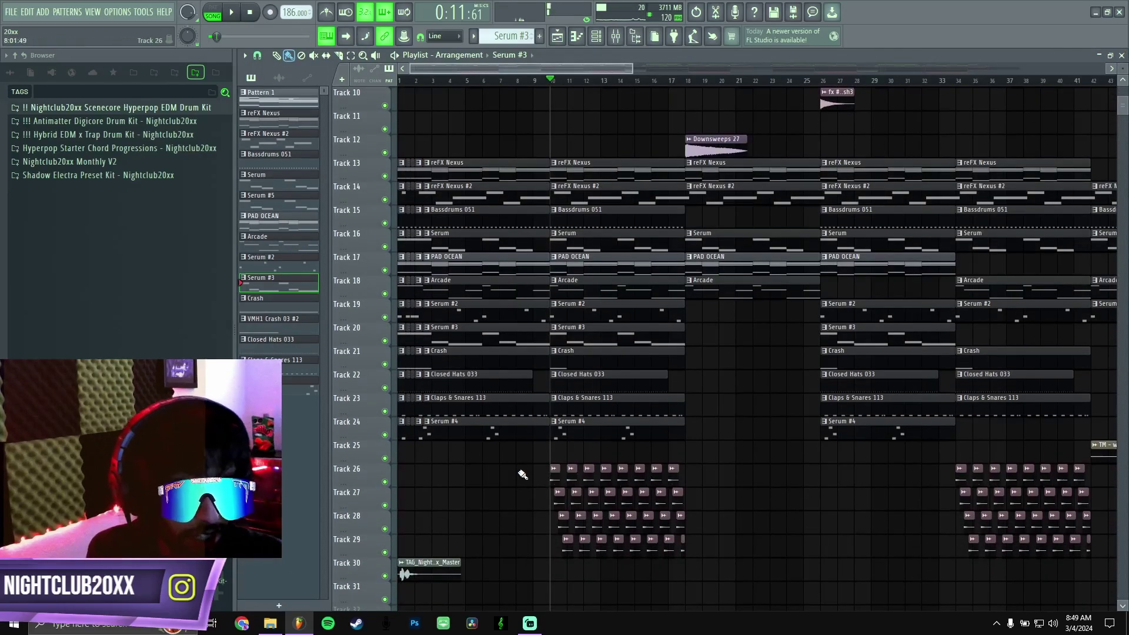
{"action": "left_click_drag", "start_coordinate": [514, 465], "coordinate": [744, 572]}
{"action": "left_click_drag", "start_coordinate": [512, 461], "coordinate": [734, 593]}
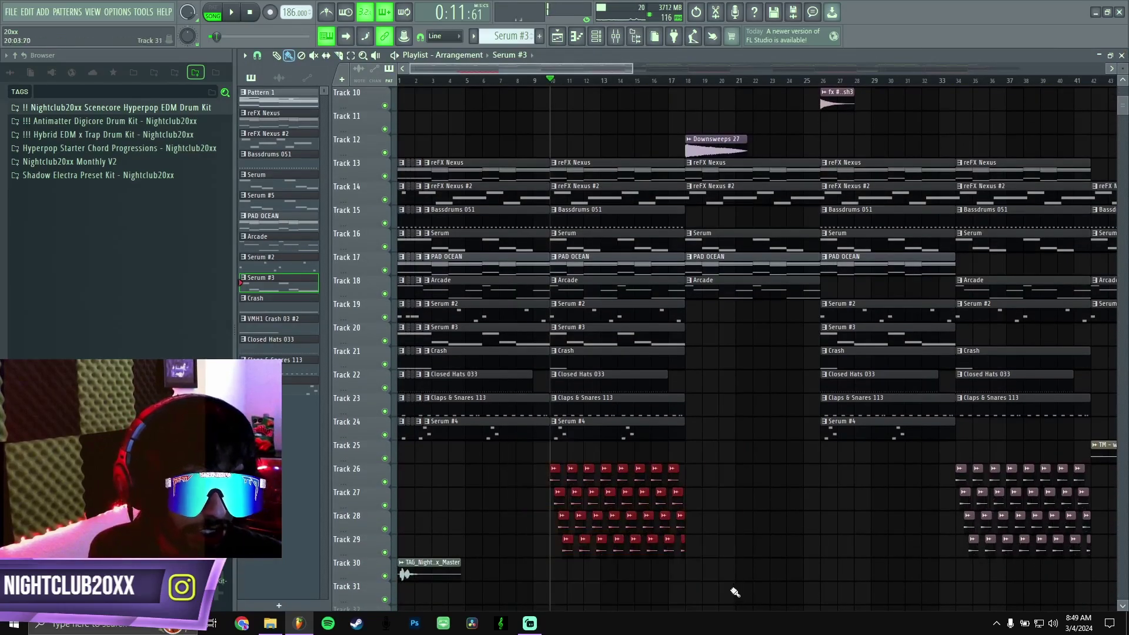
{"action": "left_click", "coordinate": [710, 495]}
{"action": "right_click", "coordinate": [710, 495]}
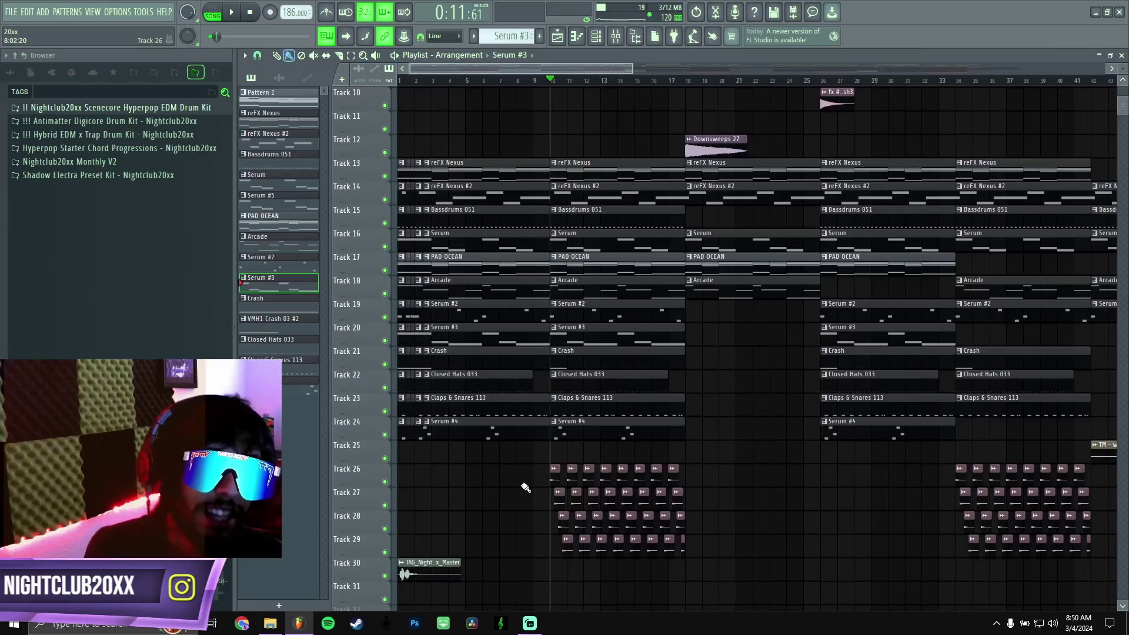
Step: Highlight the bar 10 to 18 clip group on Tracks 26 to 29 two more times, clearing the selection after each
{"action": "left_click_drag", "start_coordinate": [525, 468], "coordinate": [707, 582]}
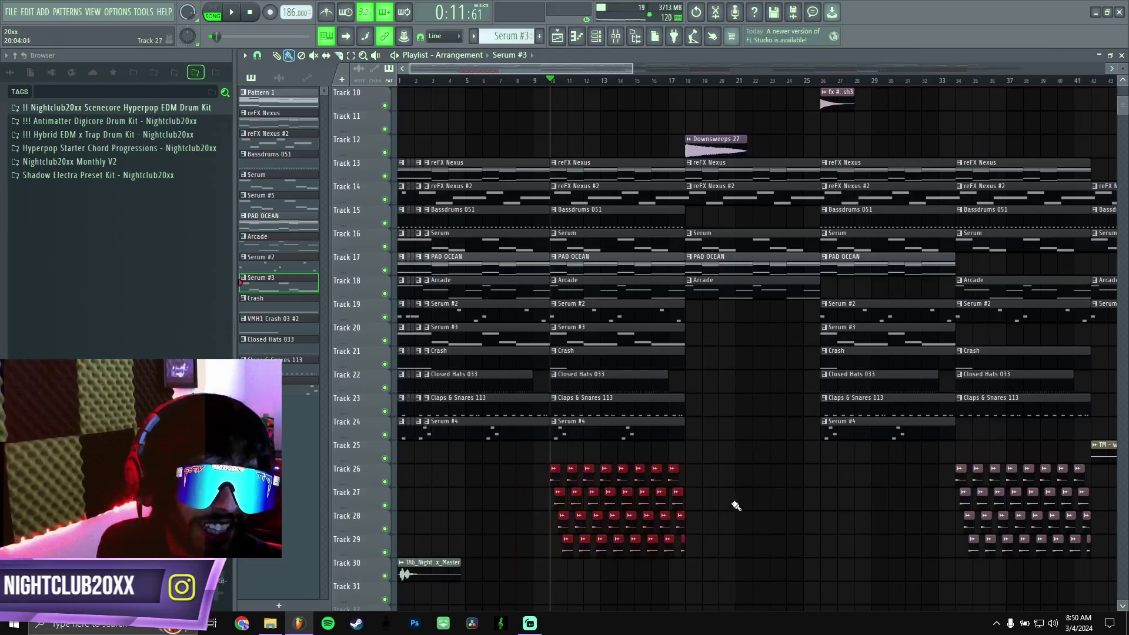
{"action": "left_click", "coordinate": [728, 467]}
{"action": "right_click", "coordinate": [738, 465]}
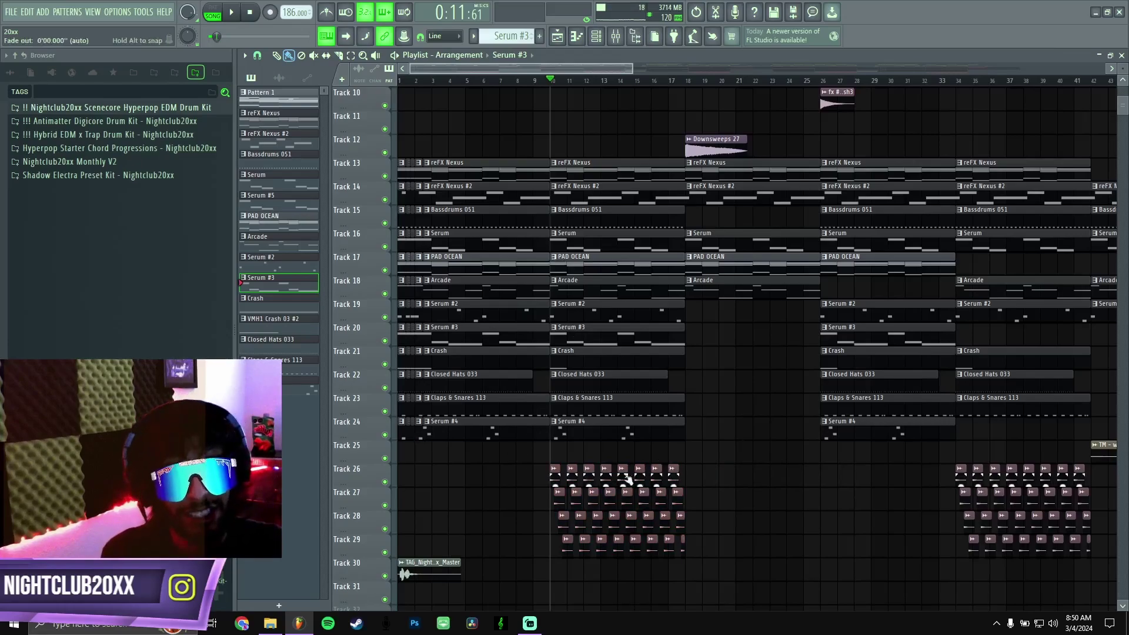
{"action": "left_click_drag", "start_coordinate": [527, 464], "coordinate": [710, 581]}
{"action": "left_click", "coordinate": [731, 498]}
{"action": "right_click", "coordinate": [738, 502]}
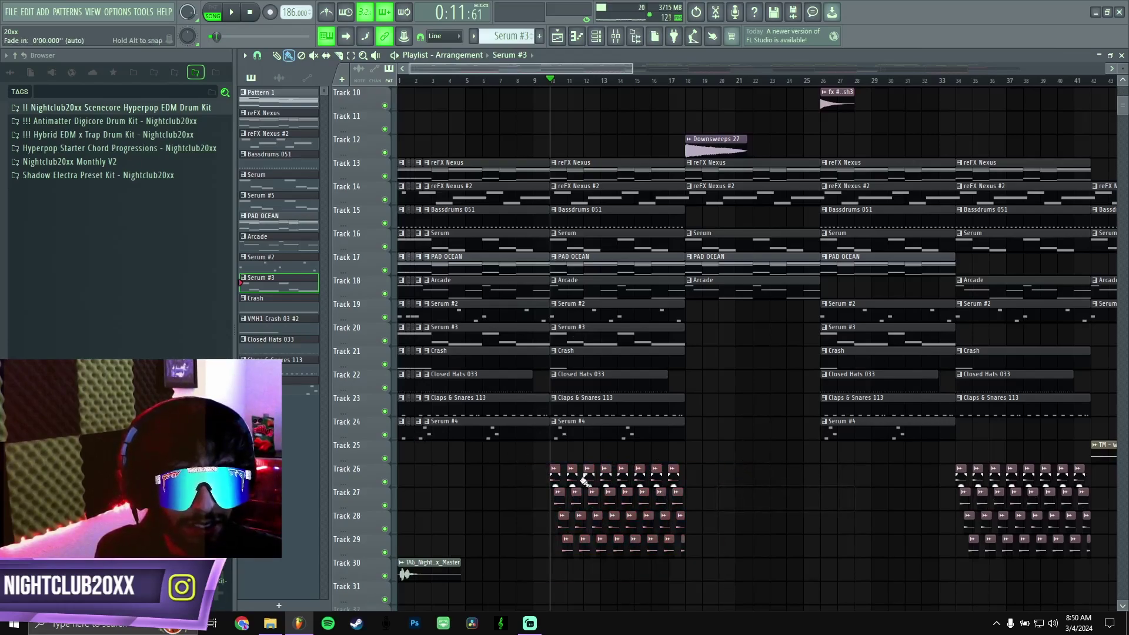
Step: Play the opening bars of the full arrangement with every track active, then stop playback
{"action": "scroll", "coordinate": [544, 153], "scroll_direction": "up", "scroll_amount": 2}
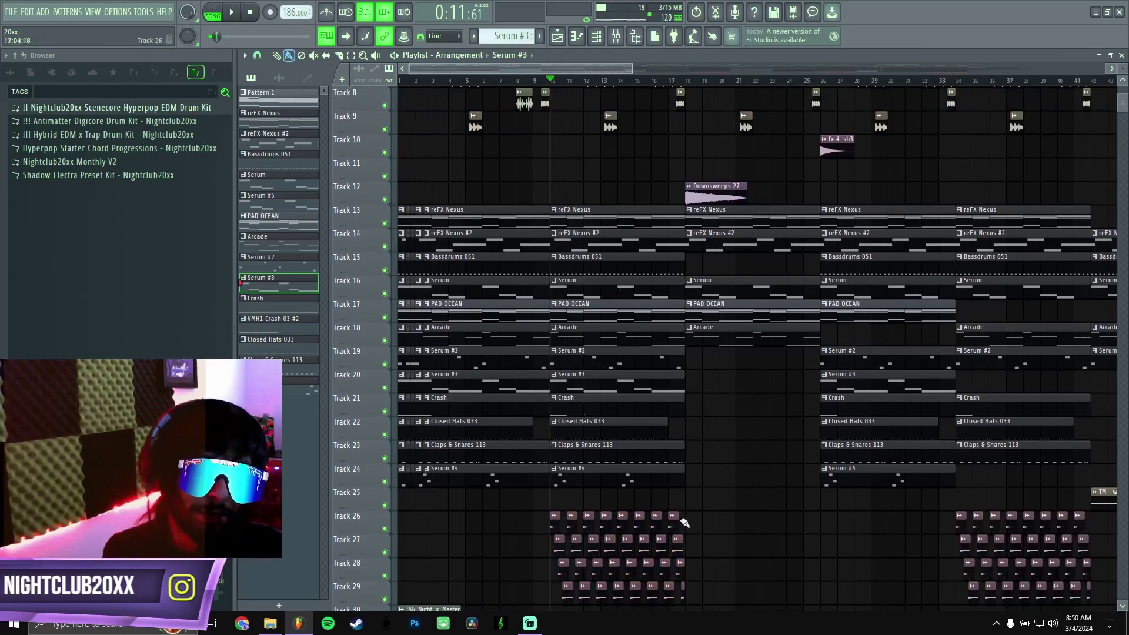
{"action": "scroll", "coordinate": [635, 506], "scroll_direction": "down", "scroll_amount": 2}
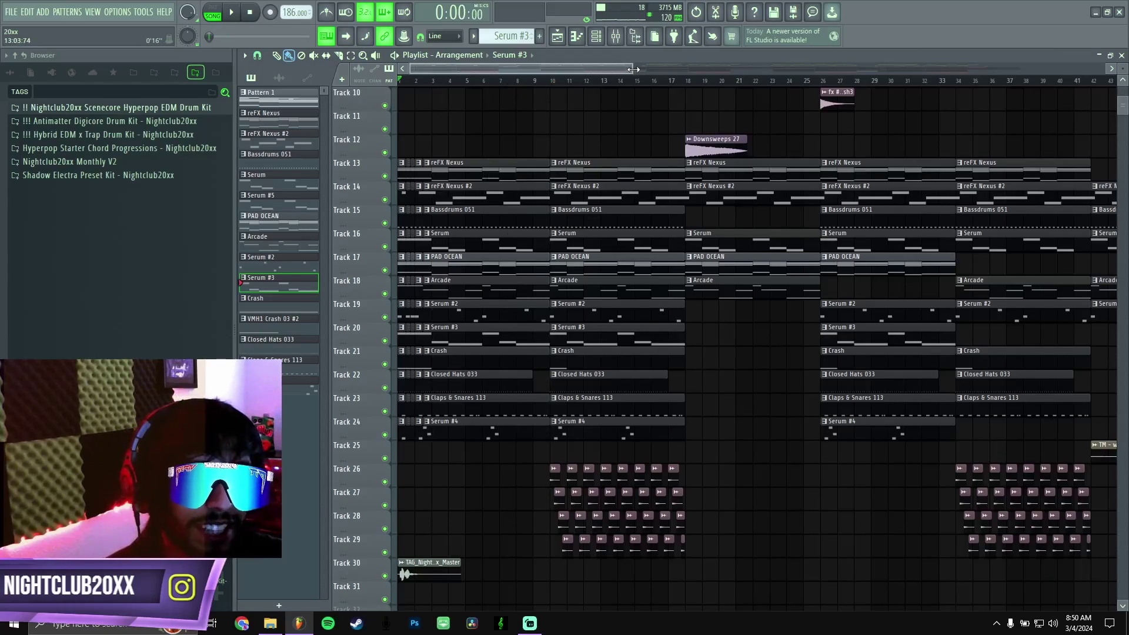
{"action": "left_click_drag", "start_coordinate": [633, 69], "coordinate": [622, 124]}
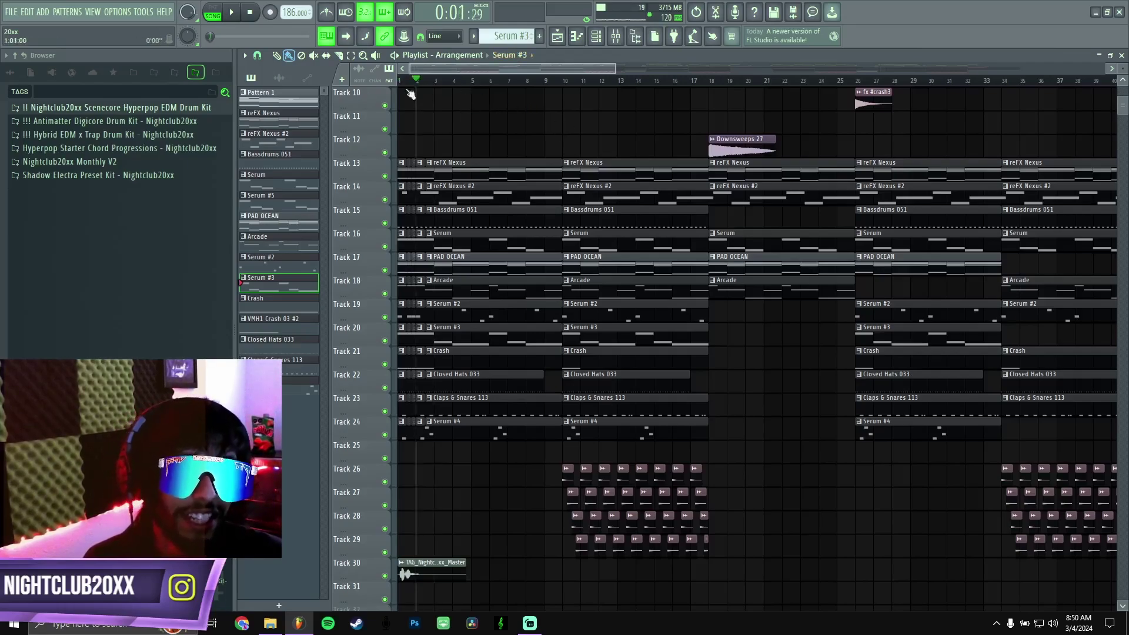
{"action": "key", "text": "space"}
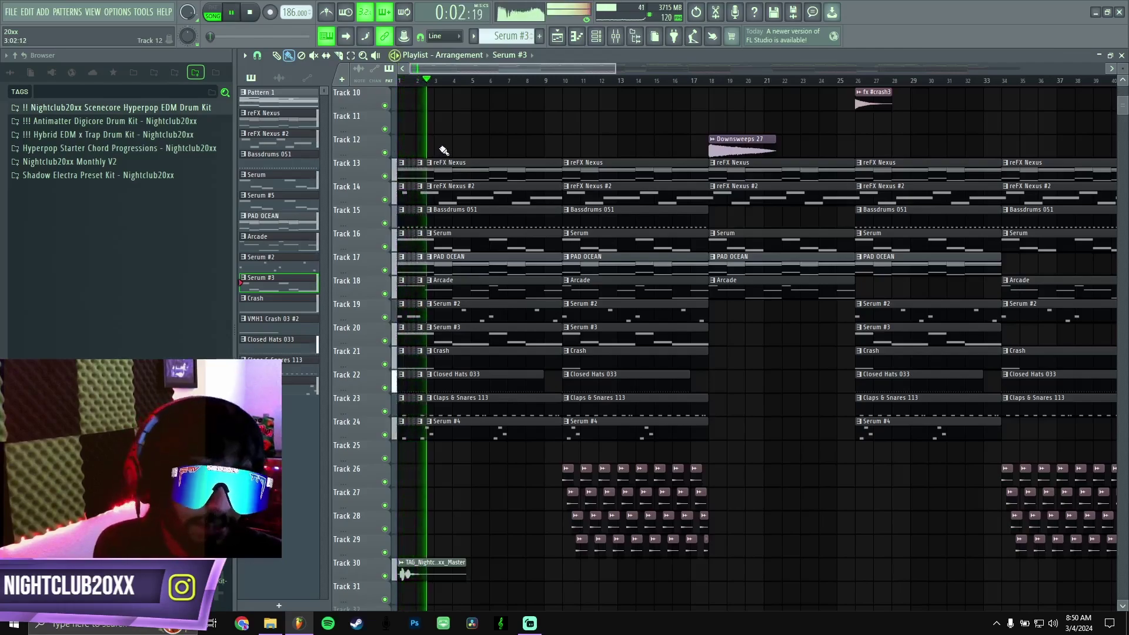
{"action": "key", "text": "space"}
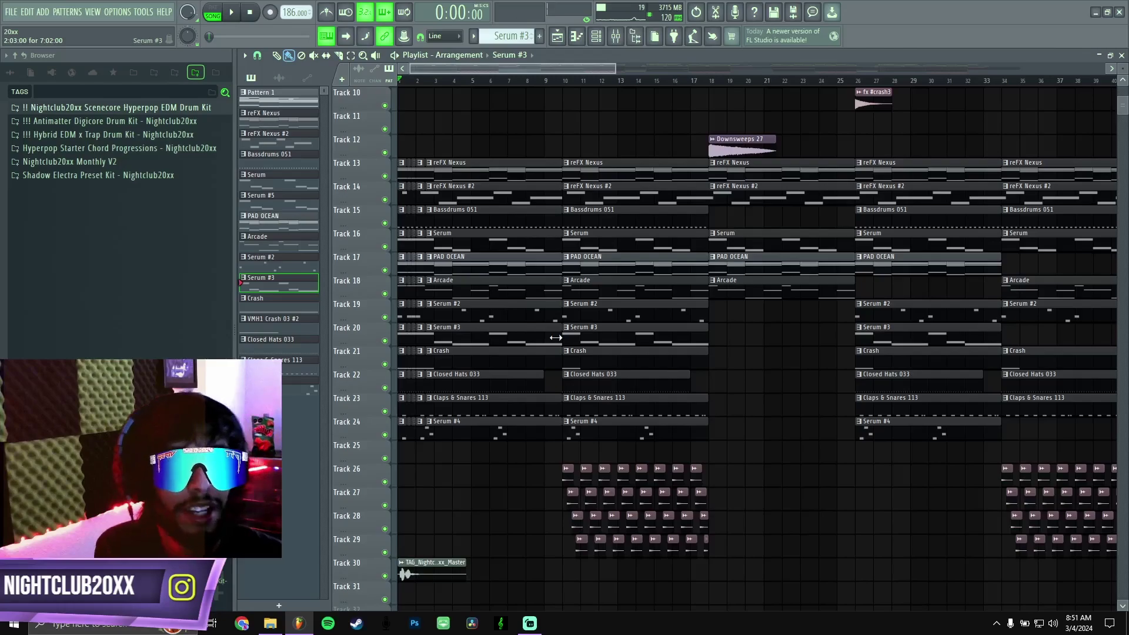
{"action": "scroll", "coordinate": [555, 337], "scroll_direction": "up", "scroll_amount": 3}
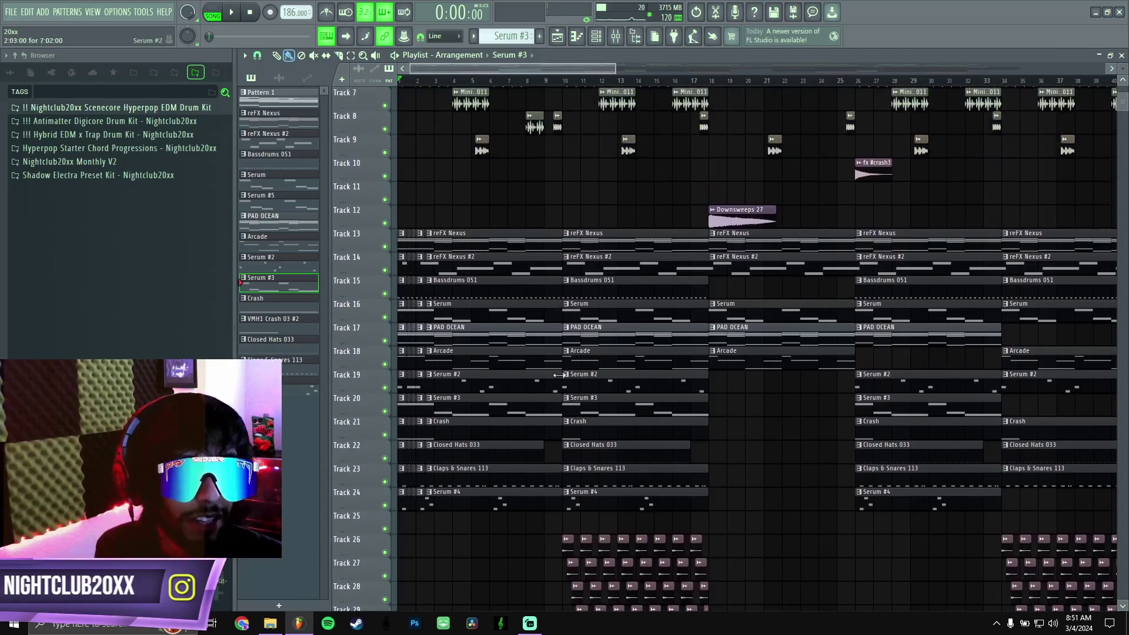
{"action": "scroll", "coordinate": [558, 374], "scroll_direction": "down", "scroll_amount": 1}
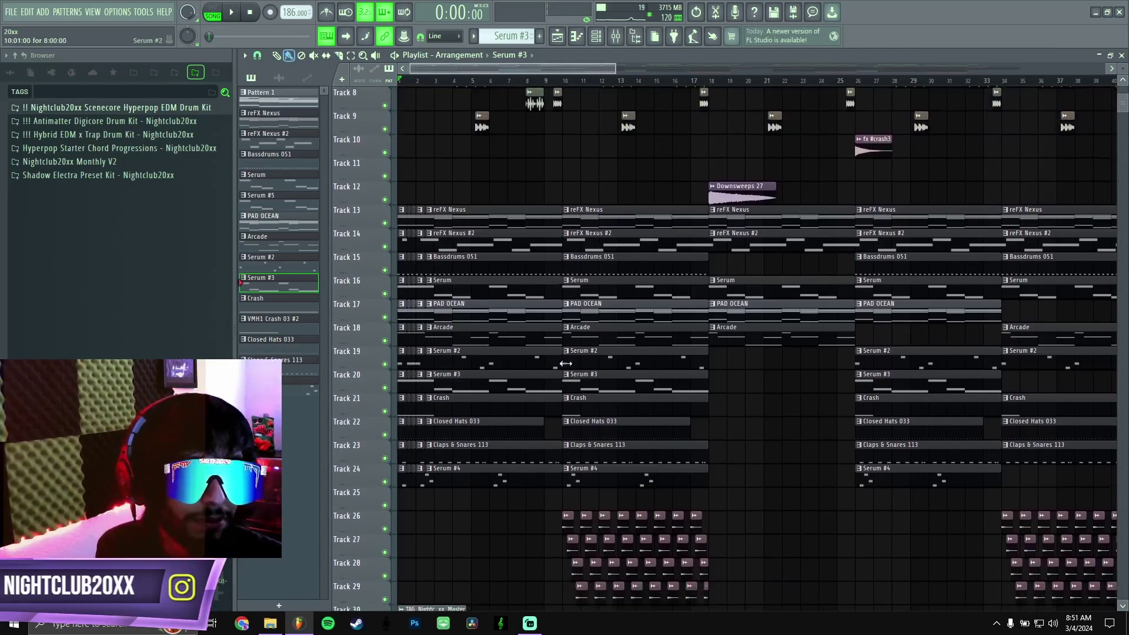
Step: Isolate the drum lanes on Tracks 15 and 21 to 23 with reFX Nexus #2 on Track 14, and play from bar 10
{"action": "right_click", "coordinate": [385, 458]}
{"action": "left_click", "coordinate": [385, 435]}
{"action": "left_click", "coordinate": [384, 411]}
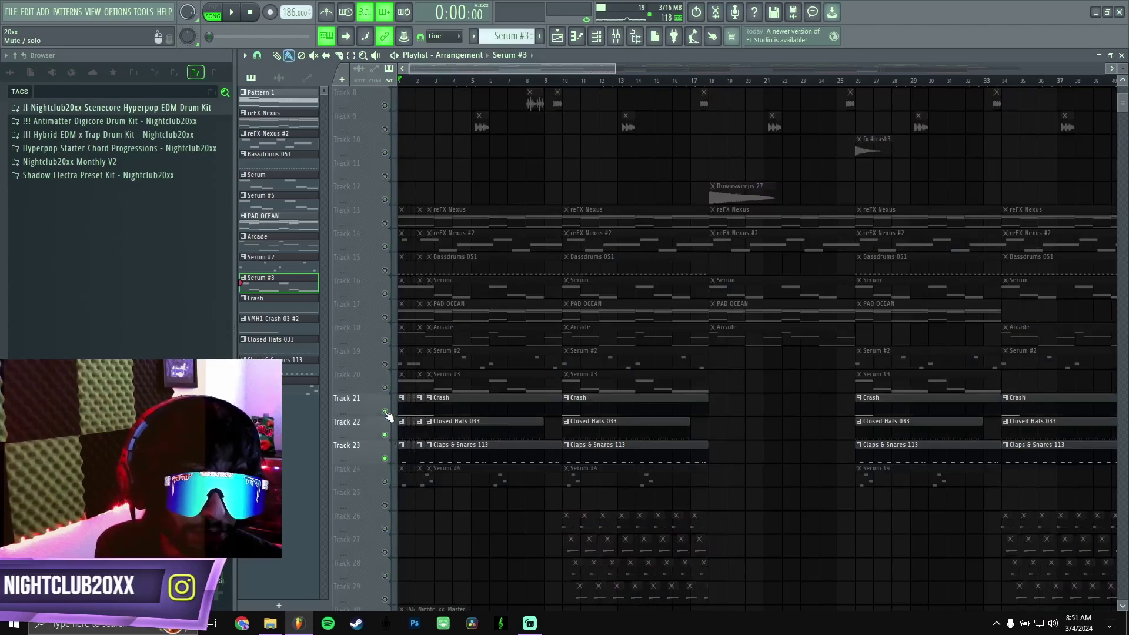
{"action": "left_click", "coordinate": [385, 270]}
{"action": "left_click", "coordinate": [385, 246]}
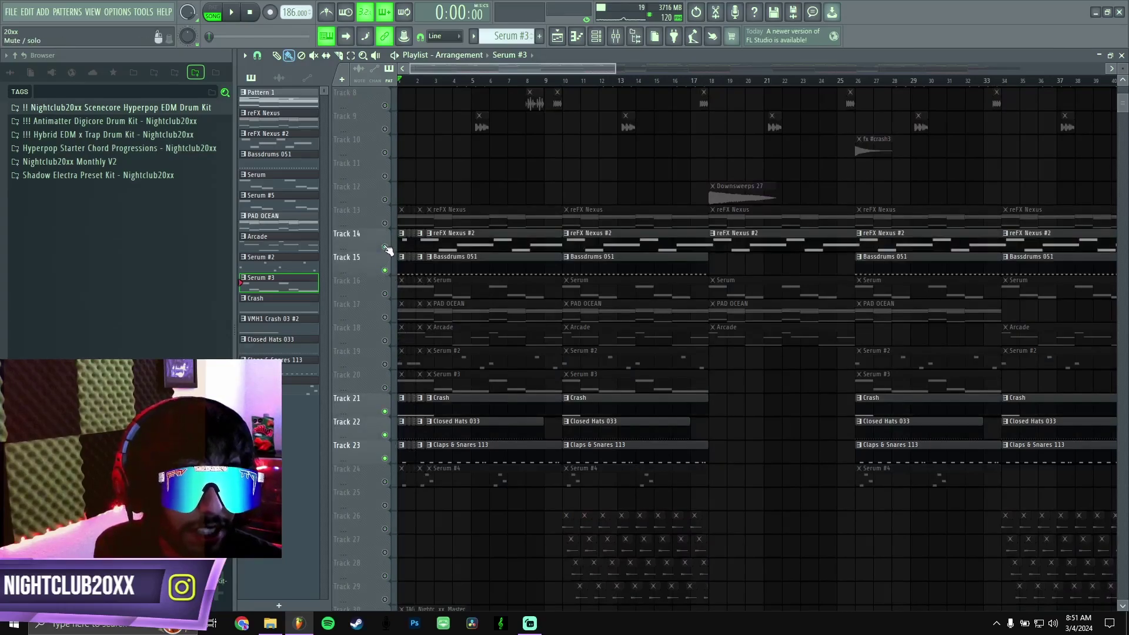
{"action": "left_click", "coordinate": [563, 81]}
{"action": "key", "text": "space"}
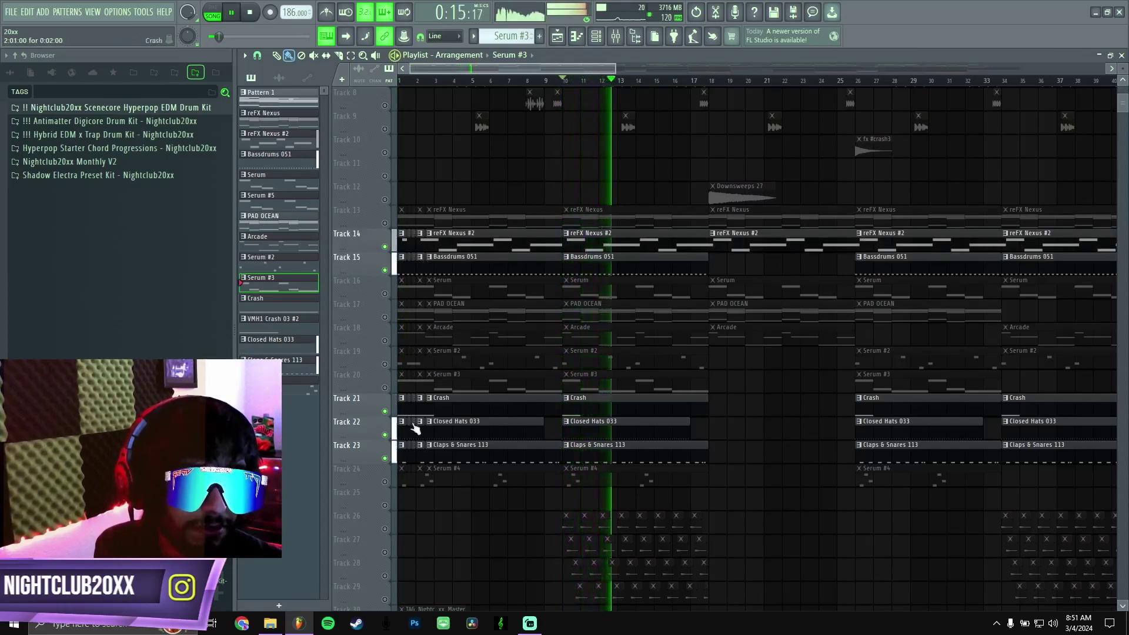
Step: Bring the clips on Tracks 26 to 29 into the playing drum mix, stop playback, and reactivate every track
{"action": "left_click", "coordinate": [385, 528]}
{"action": "left_click", "coordinate": [385, 552]}
{"action": "left_click", "coordinate": [384, 575]}
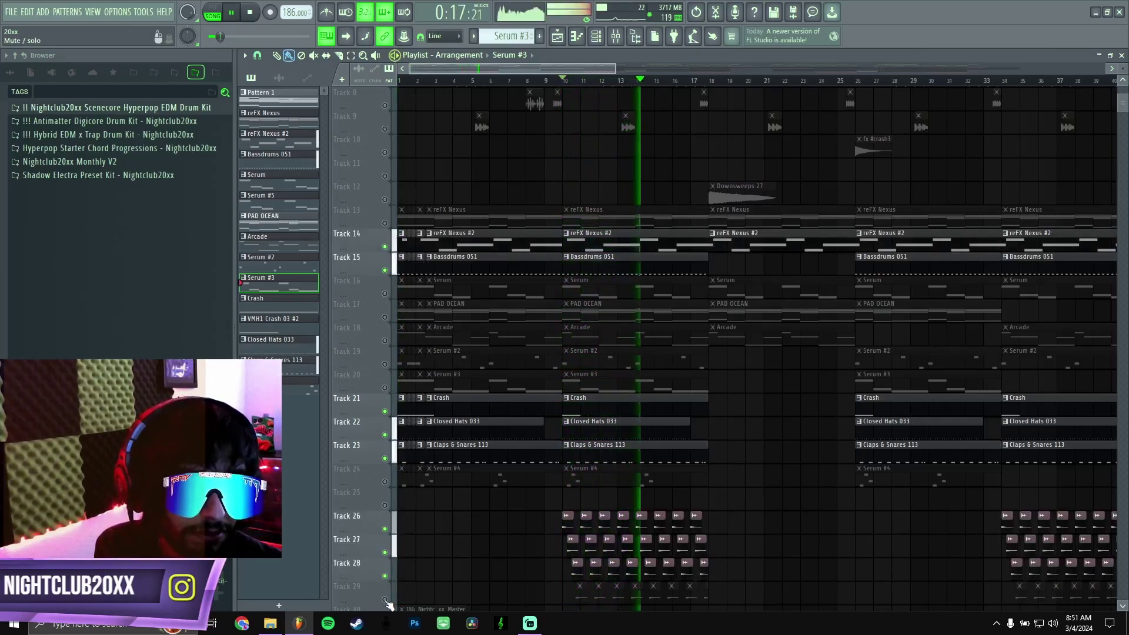
{"action": "left_click", "coordinate": [384, 599]}
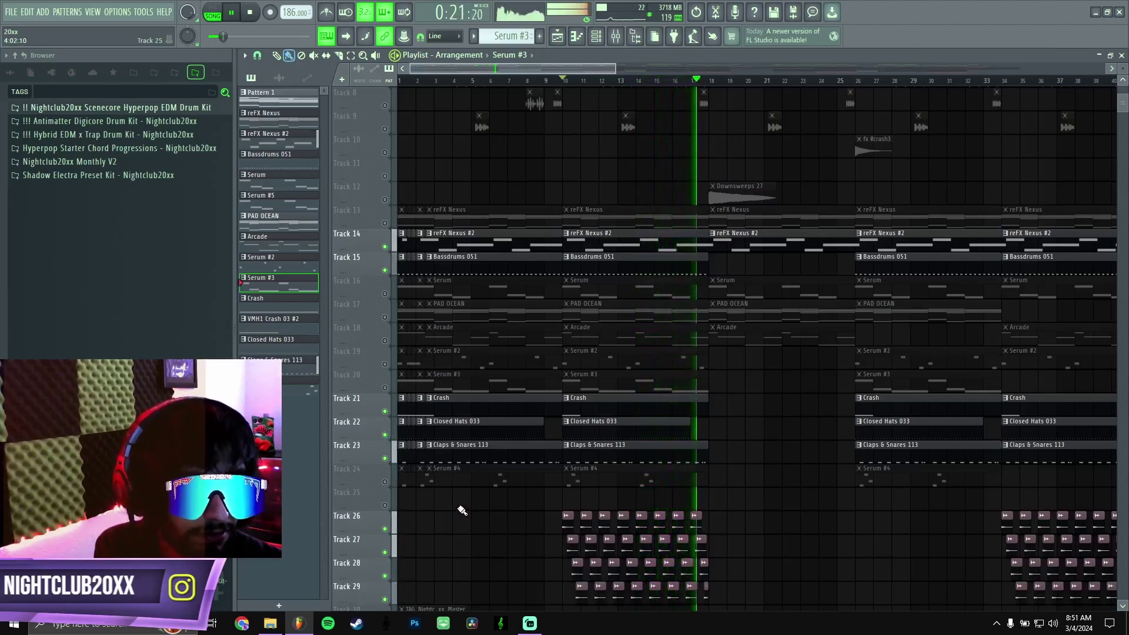
{"action": "key", "text": "space"}
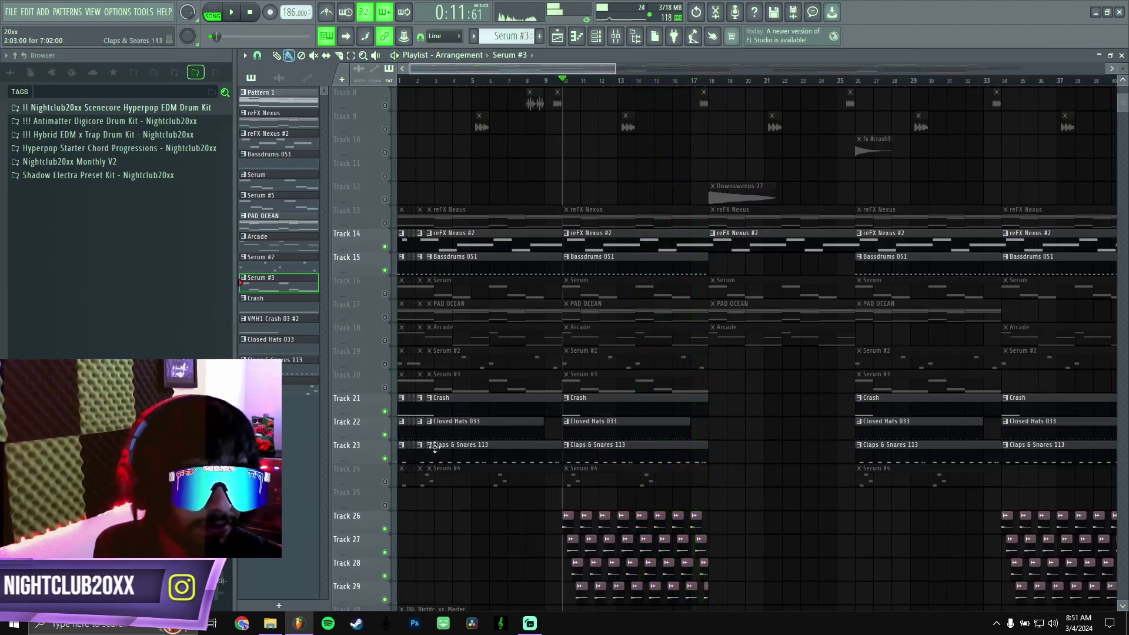
{"action": "right_click", "coordinate": [385, 412]}
{"action": "right_click", "coordinate": [385, 411]}
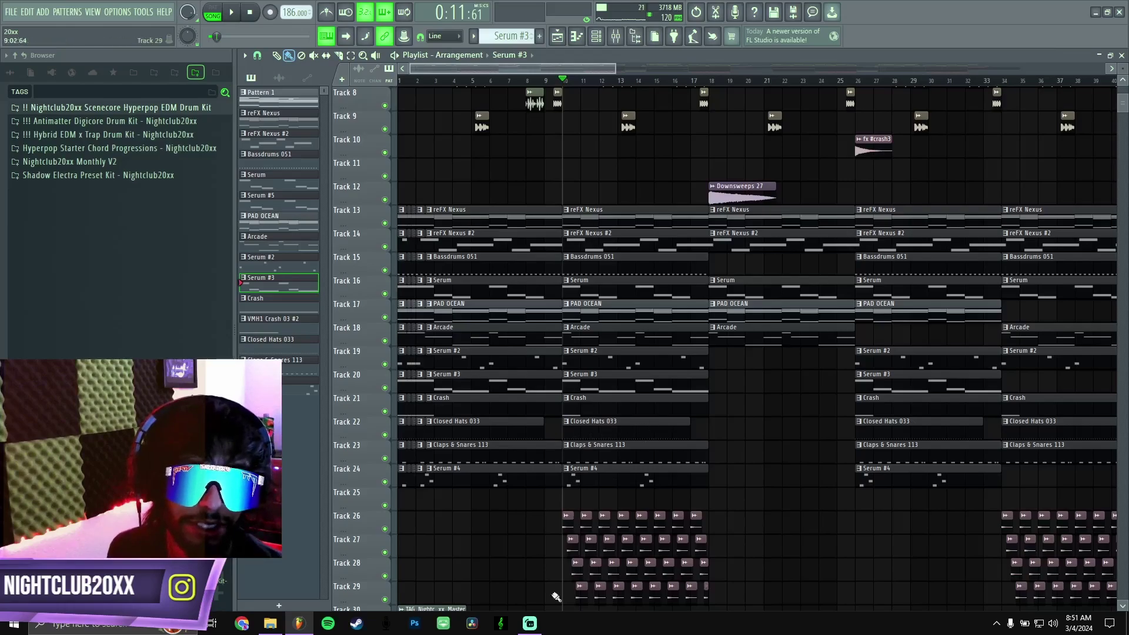
Step: Play the full arrangement from bar 16 into the breakdown with the Downsweeps 27 clip, then stop playback
{"action": "scroll", "coordinate": [612, 524], "scroll_direction": "up", "scroll_amount": 4}
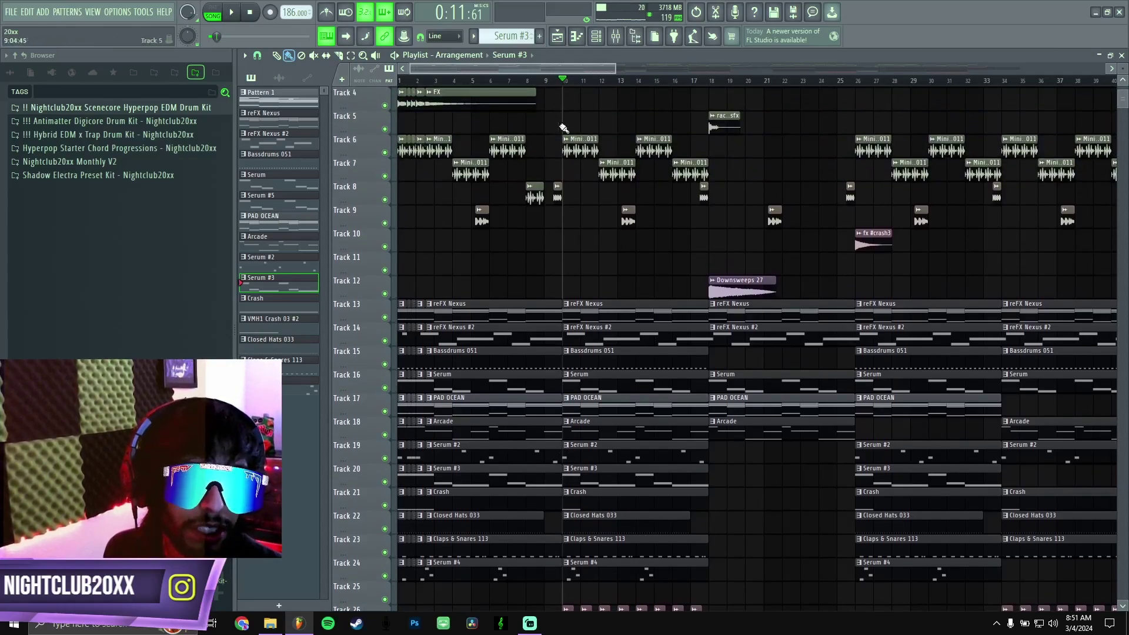
{"action": "left_click_drag", "start_coordinate": [566, 82], "coordinate": [564, 176]}
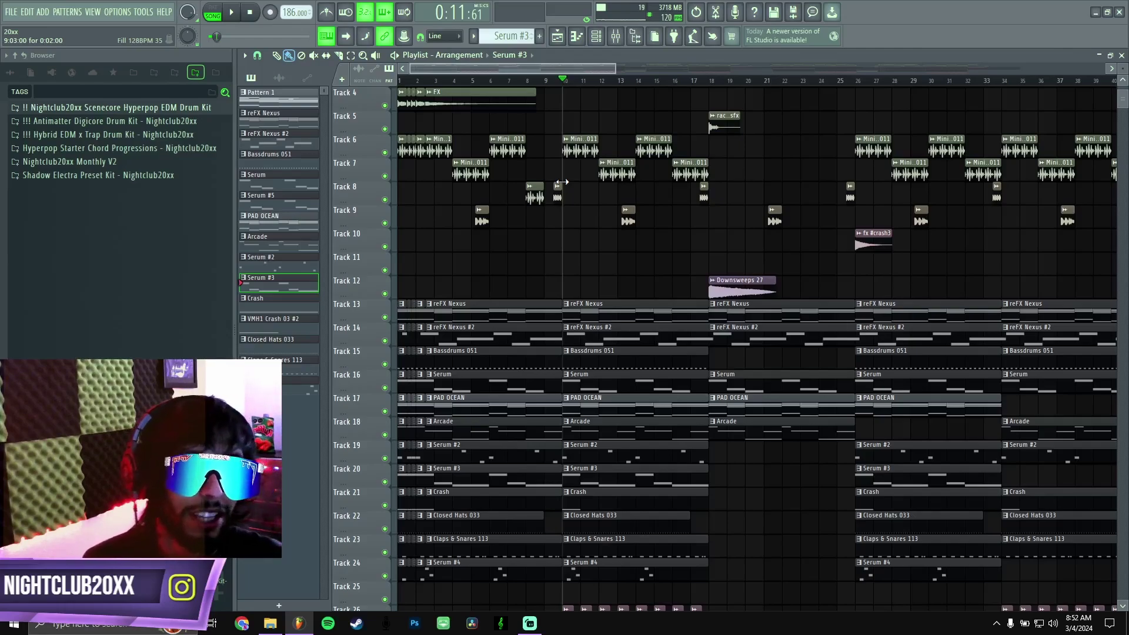
{"action": "left_click", "coordinate": [646, 86]}
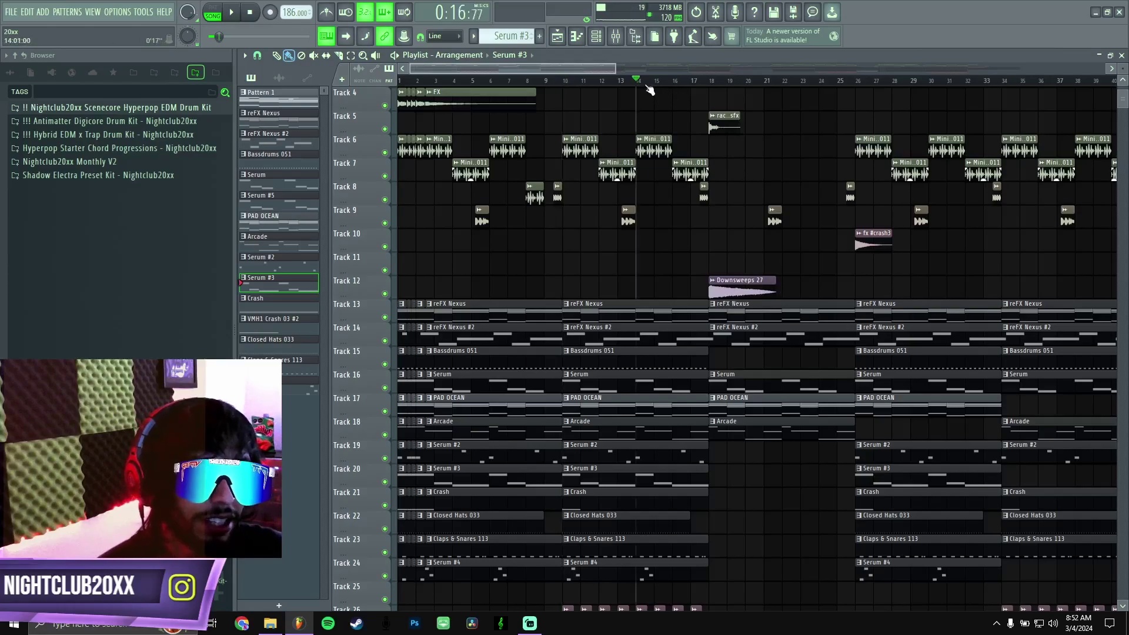
{"action": "left_click_drag", "start_coordinate": [646, 86], "coordinate": [675, 91]}
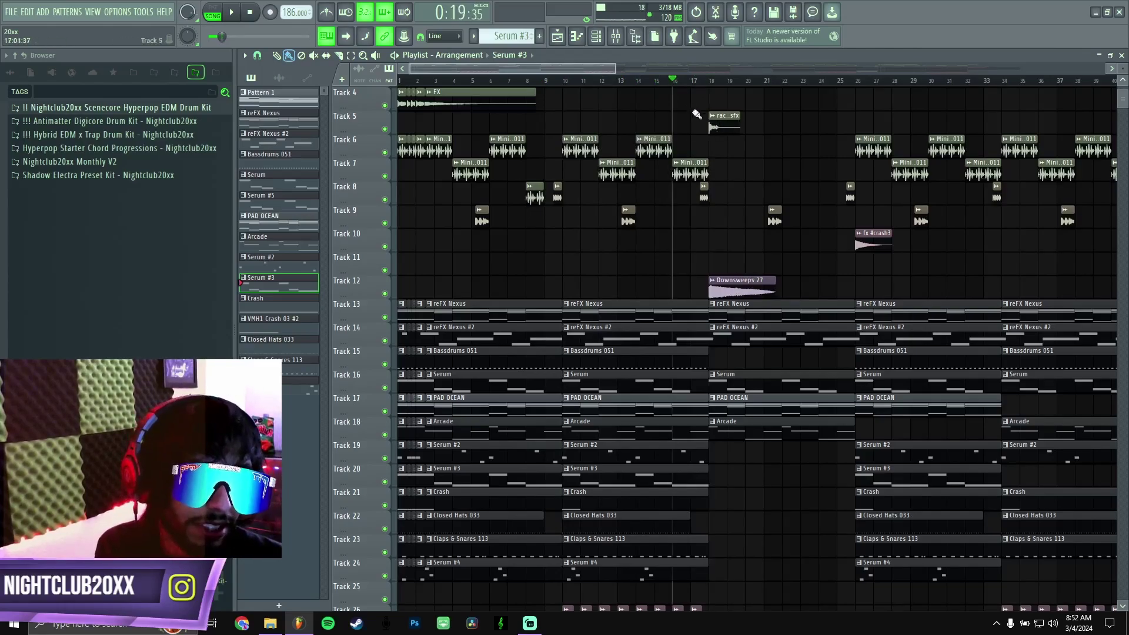
{"action": "key", "text": "space"}
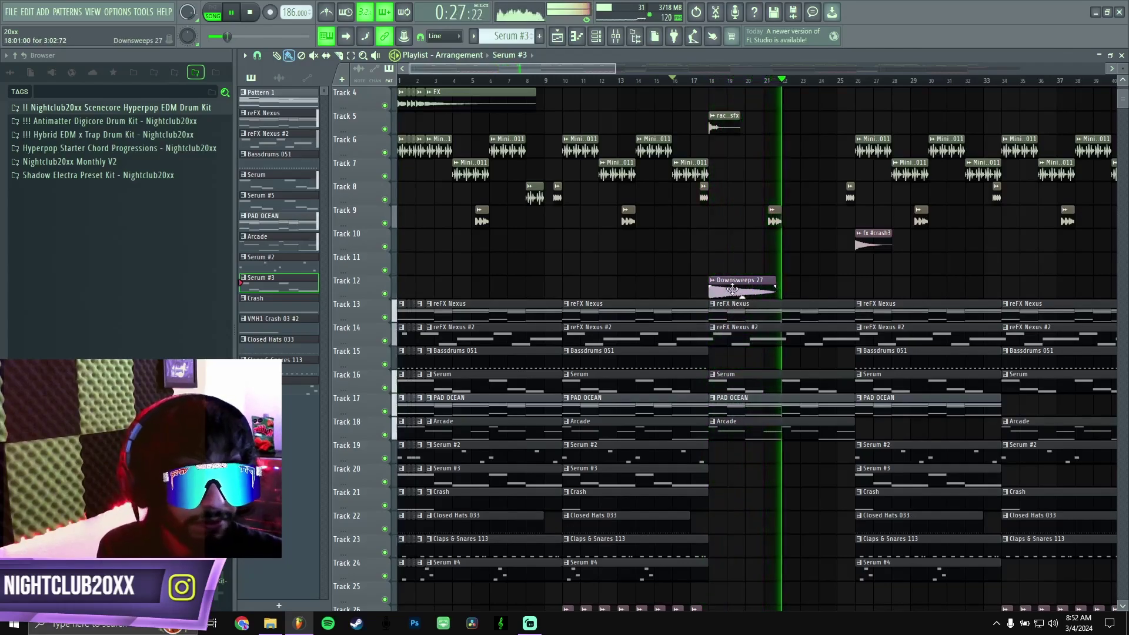
{"action": "key", "text": "space"}
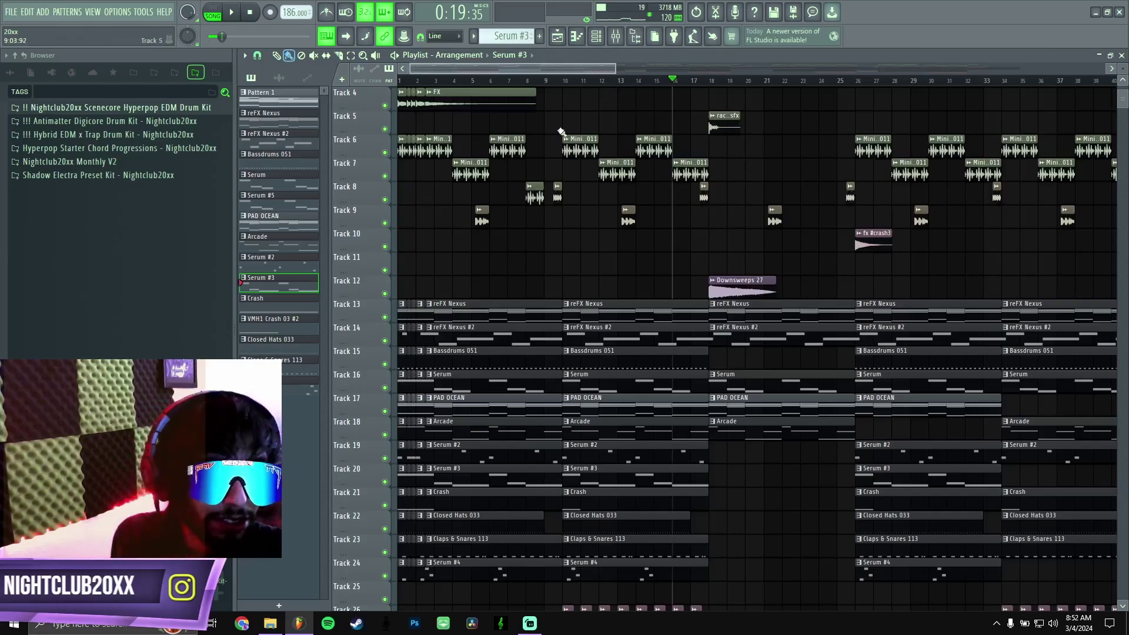
Step: Solo the Minimal Loop 011 clips on Track 6 and play them briefly from bar 10
{"action": "left_click", "coordinate": [565, 87]}
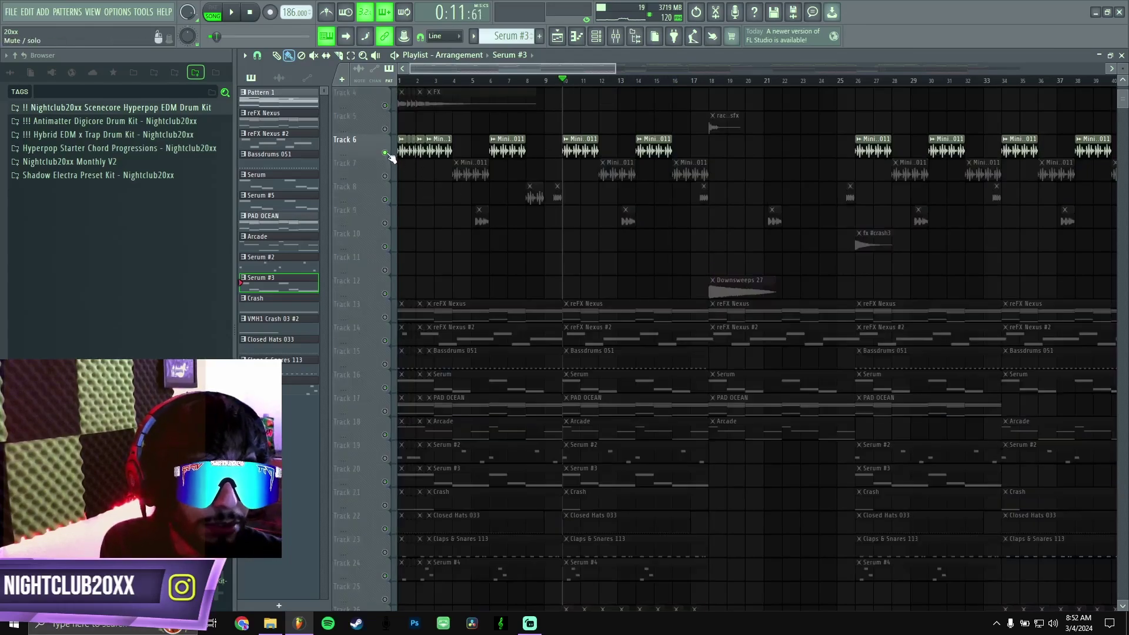
{"action": "right_click", "coordinate": [385, 152]}
{"action": "key", "text": "space"}
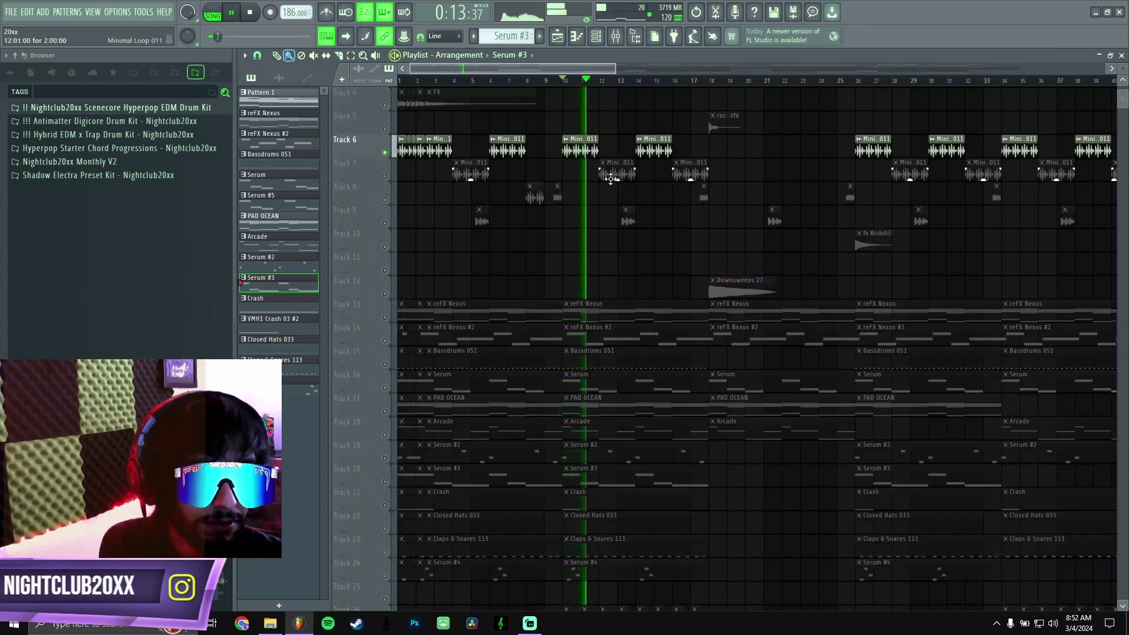
{"action": "key", "text": "space"}
Step: Locate the Minimal Loop's mixer channel during playback, review the effects and EQ on Insert 25, and unsolo Track 6
{"action": "left_click", "coordinate": [615, 36]}
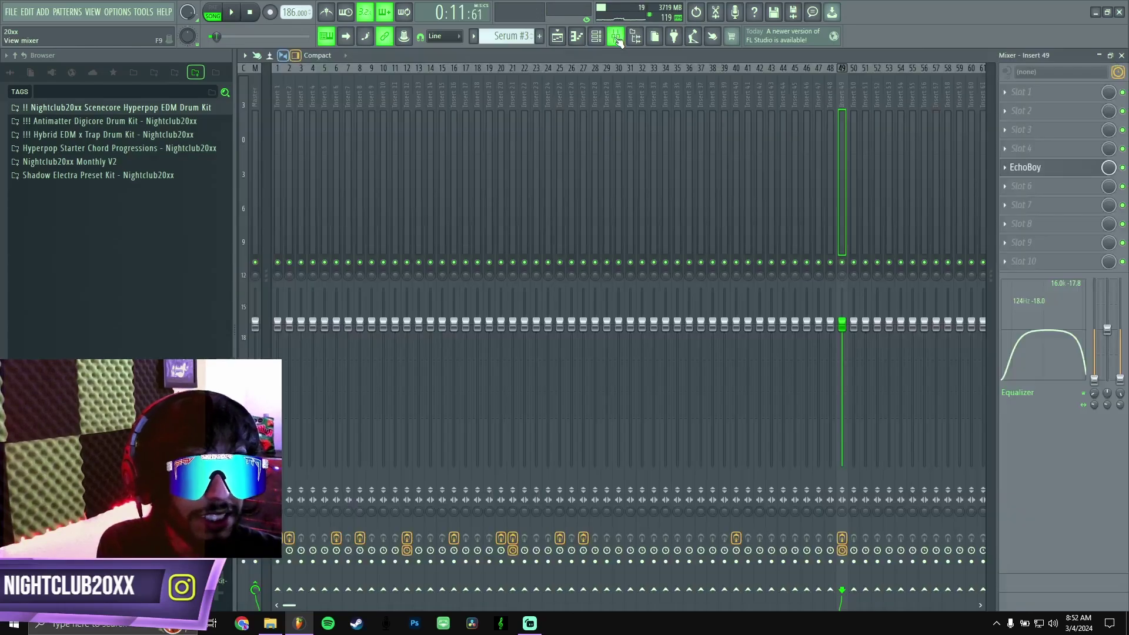
{"action": "left_click", "coordinate": [1122, 55]}
{"action": "key", "text": "space"}
{"action": "key", "text": "F9"}
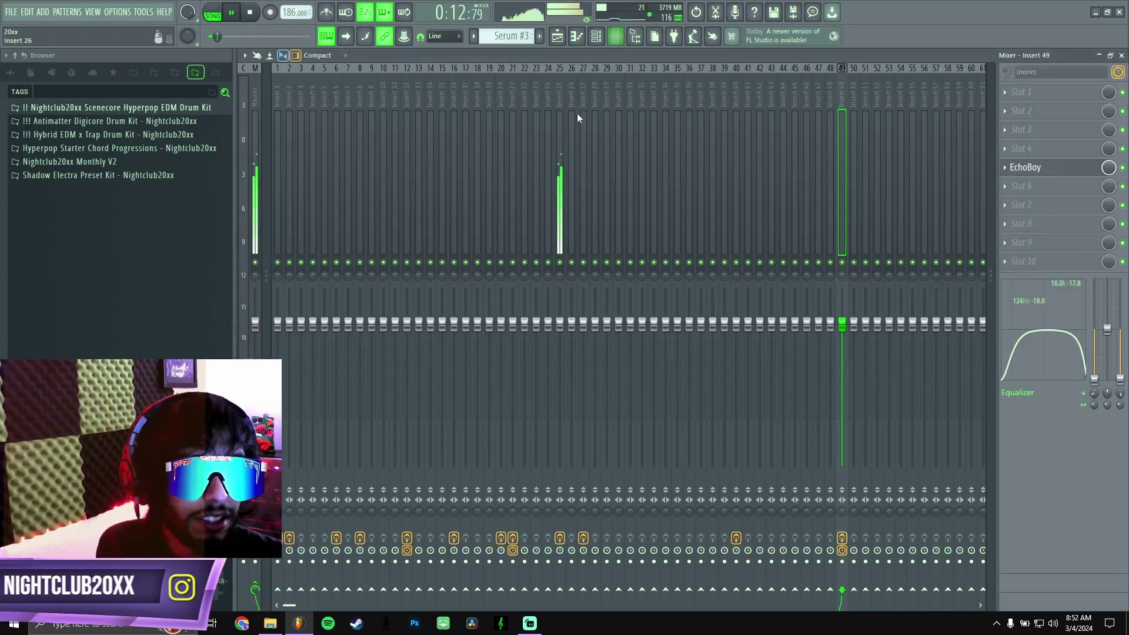
{"action": "left_click", "coordinate": [555, 187]}
{"action": "key", "text": "space"}
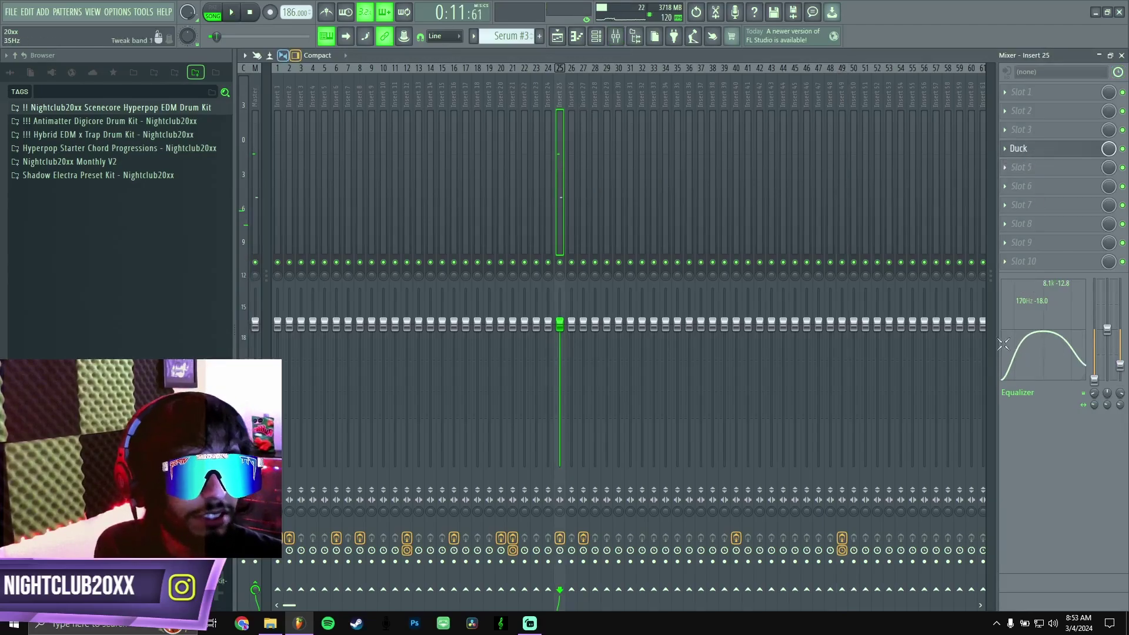
{"action": "key", "text": "F9"}
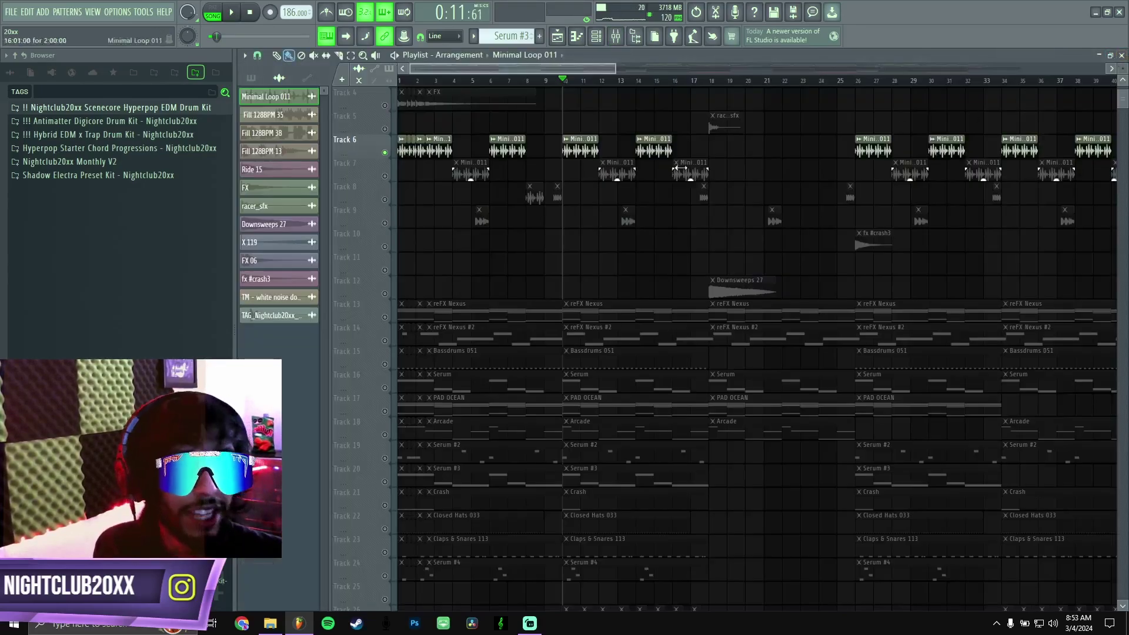
{"action": "right_click", "coordinate": [384, 152]}
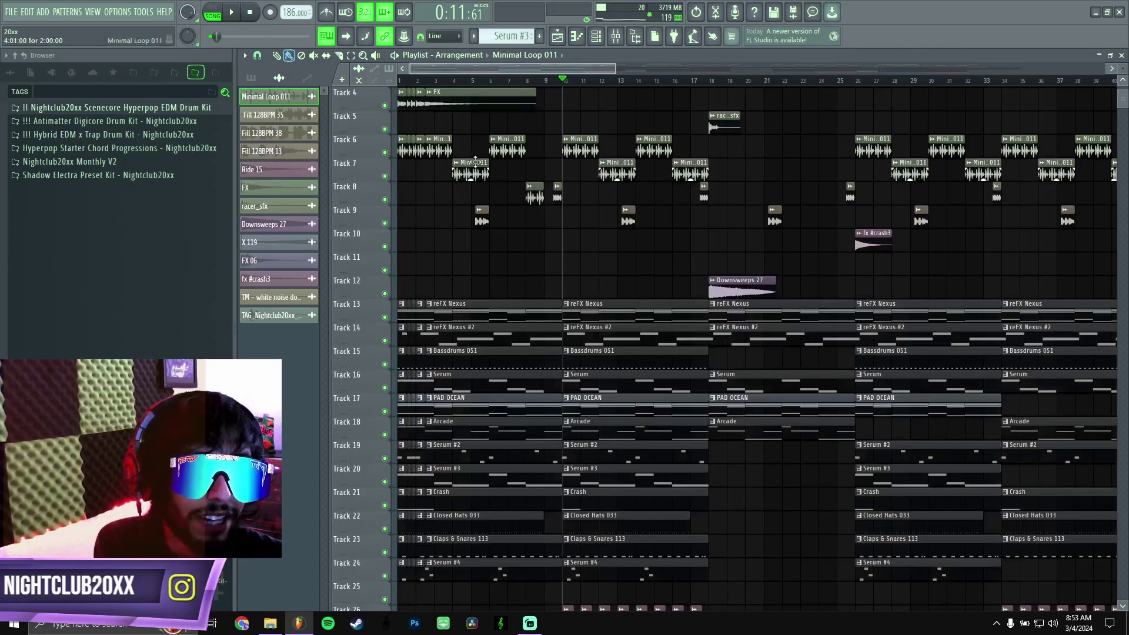
Step: Solo the short fill clips on Track 9, play them from bar 13, and unsolo the track
{"action": "left_click", "coordinate": [616, 82]}
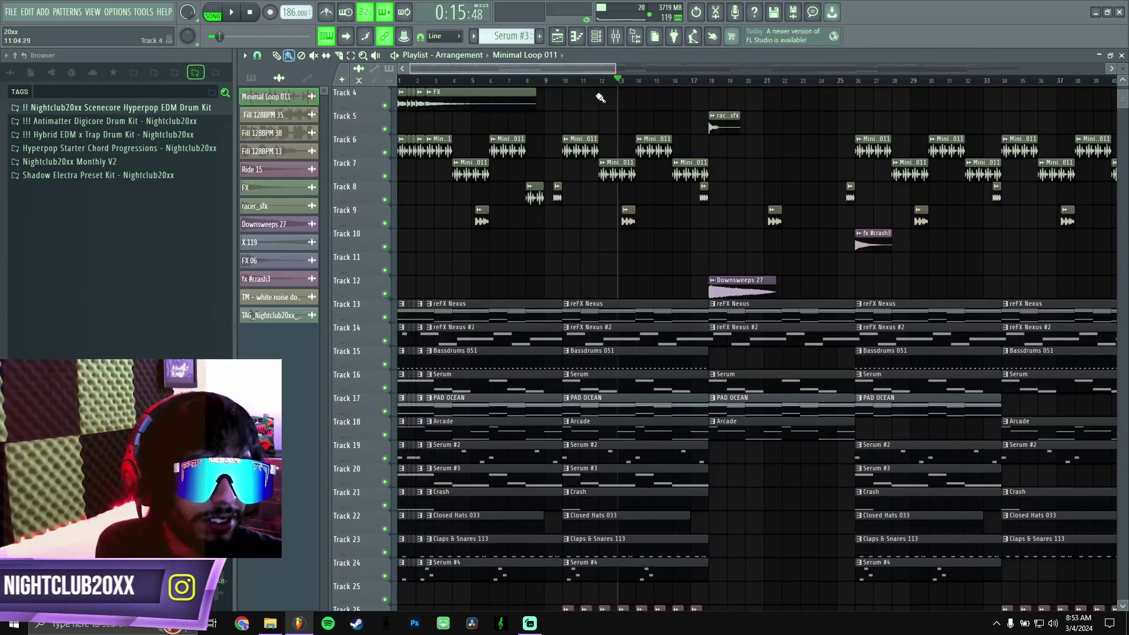
{"action": "right_click", "coordinate": [385, 224]}
{"action": "key", "text": "space"}
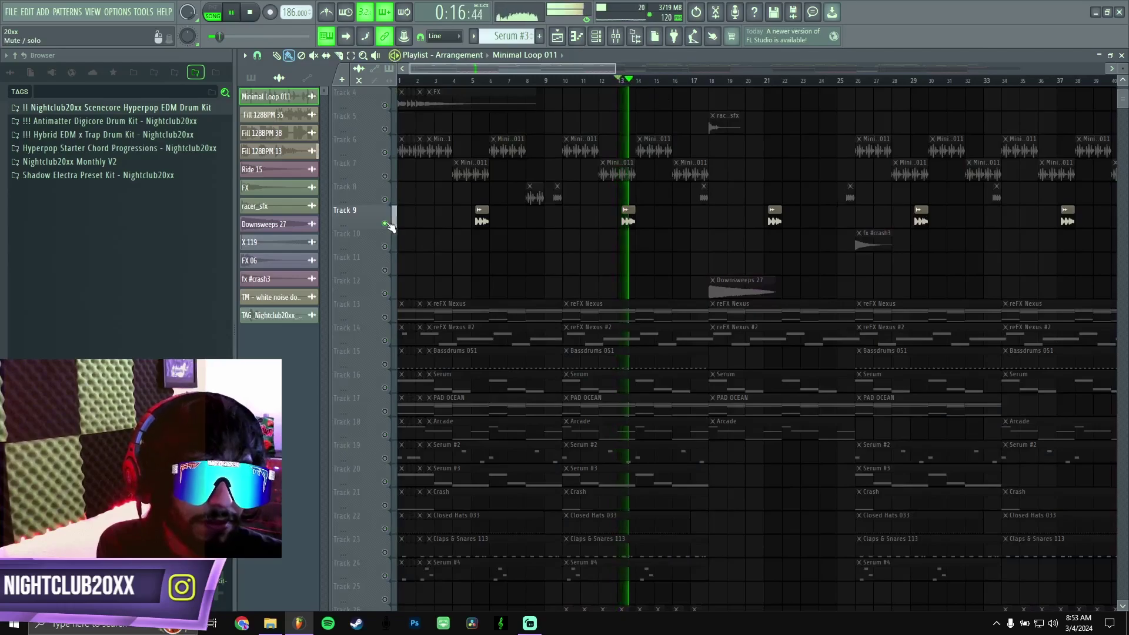
{"action": "key", "text": "space"}
{"action": "right_click", "coordinate": [385, 224]}
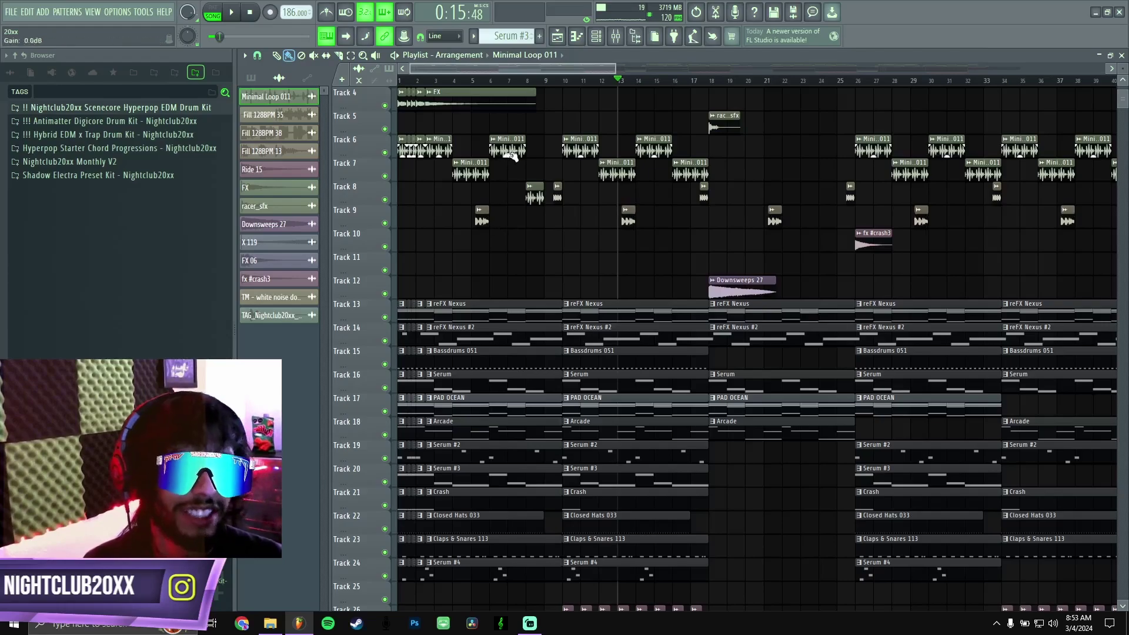
Step: Play the fills within the full arrangement from bars 17, 13 and 21, then stop playback
{"action": "left_click", "coordinate": [697, 83]}
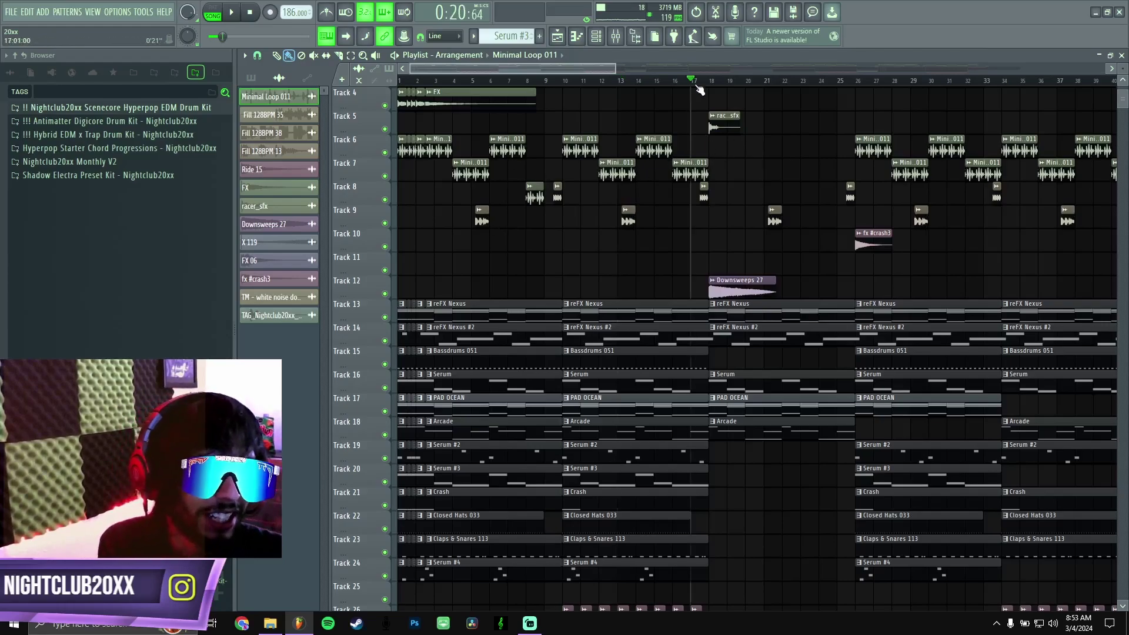
{"action": "key", "text": "space"}
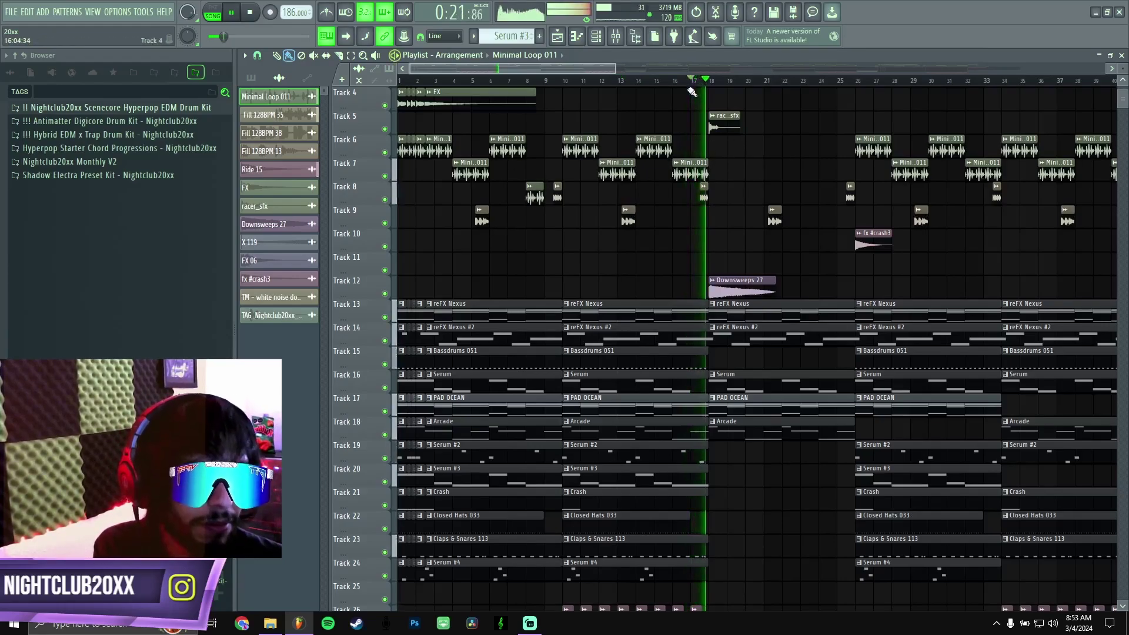
{"action": "left_click", "coordinate": [617, 80]}
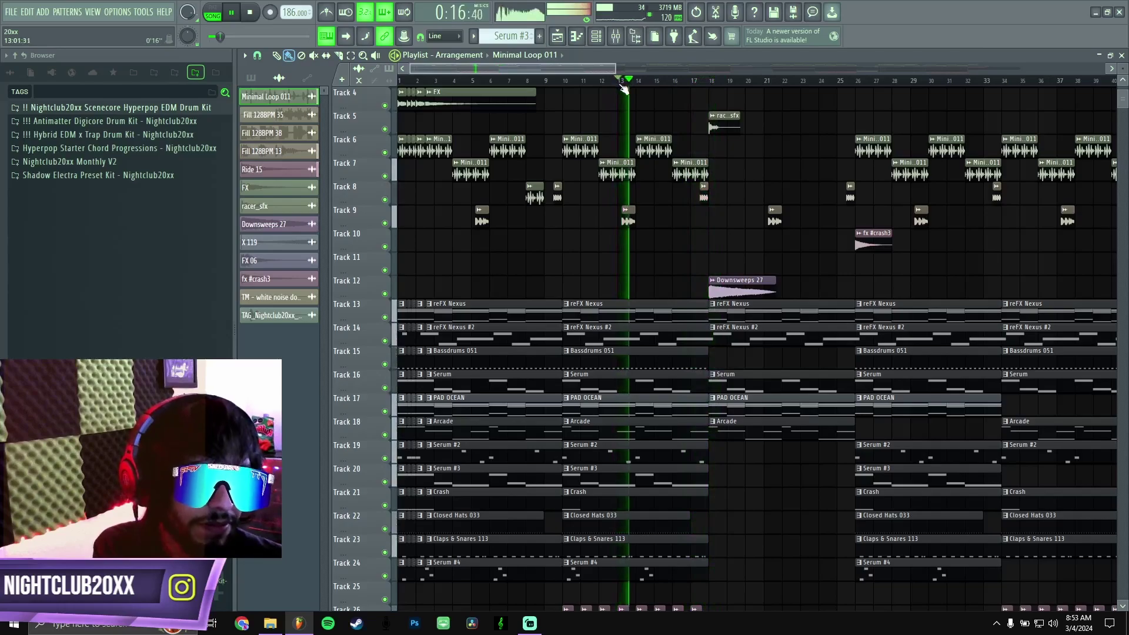
{"action": "left_click", "coordinate": [764, 81]}
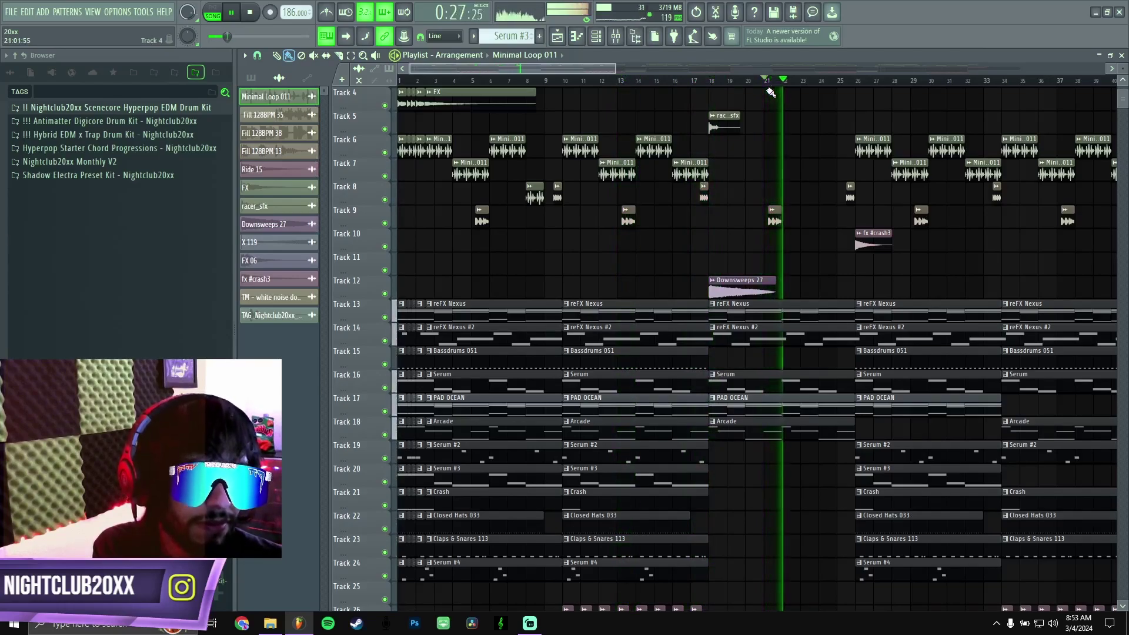
{"action": "key", "text": "space"}
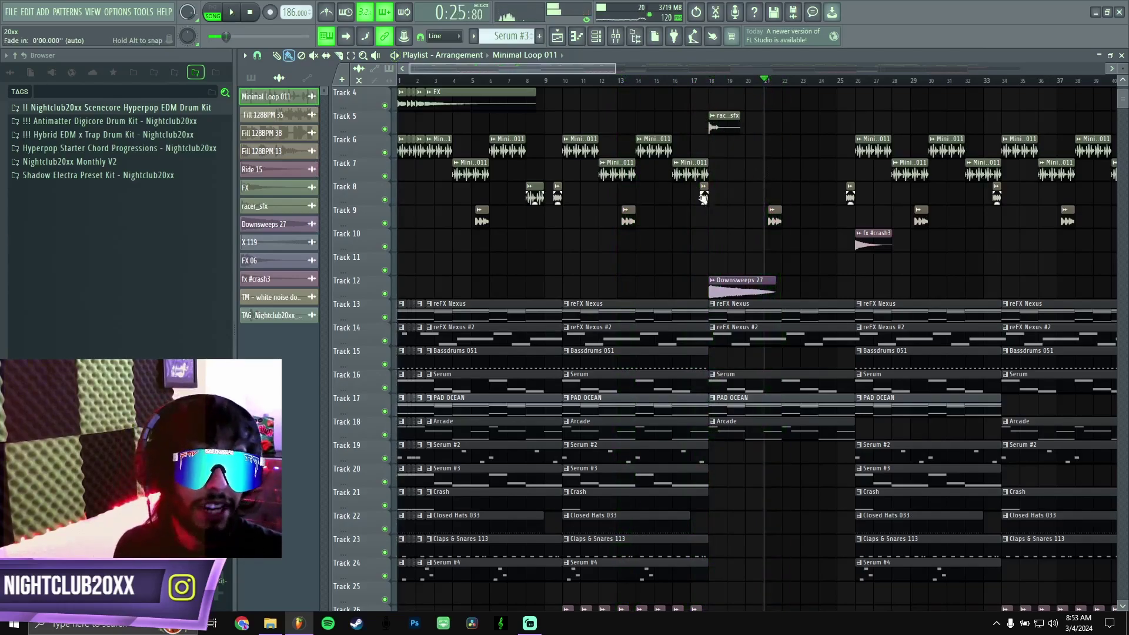
Step: Replay the full arrangement from bar 17 to hear the Track 8 fill leading into the breakdown
{"action": "left_click", "coordinate": [693, 82]}
{"action": "key", "text": "space"}
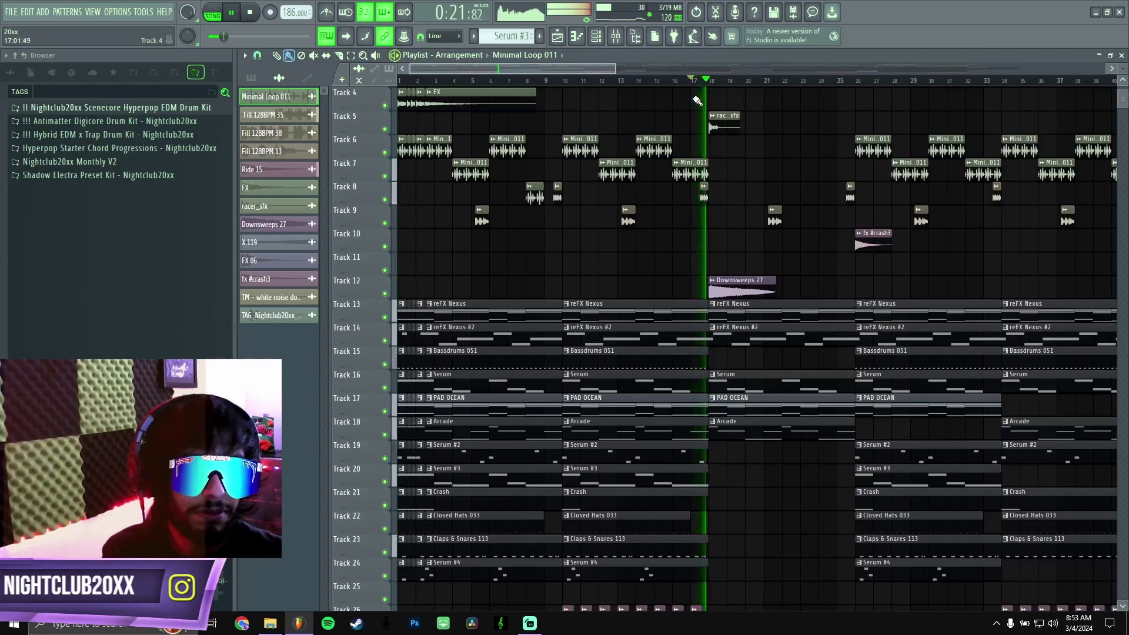
{"action": "key", "text": "space"}
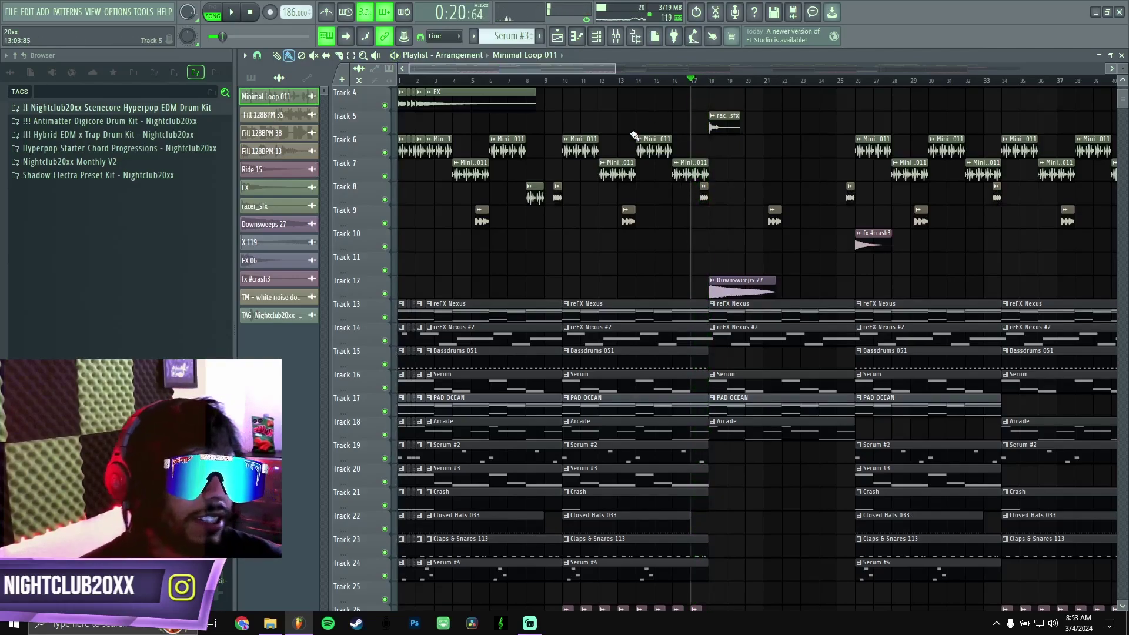
Step: Return the playhead to the start of the song and look over the effect and loop clips on the upper tracks
{"action": "scroll", "coordinate": [626, 253], "scroll_direction": "down", "scroll_amount": 1}
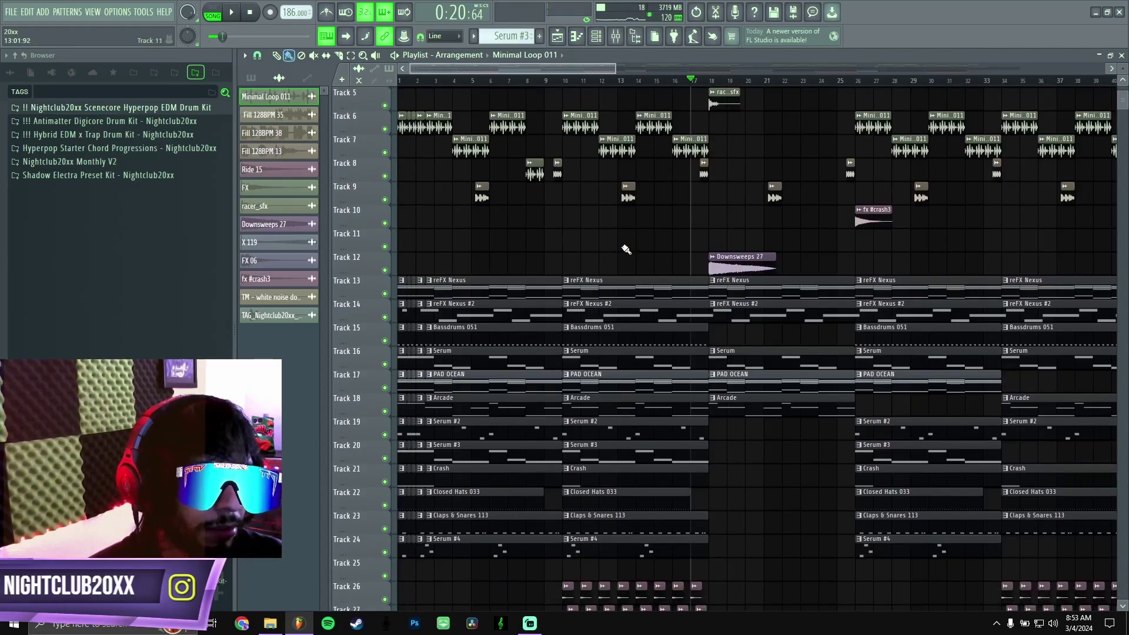
{"action": "scroll", "coordinate": [609, 241], "scroll_direction": "up", "scroll_amount": 1}
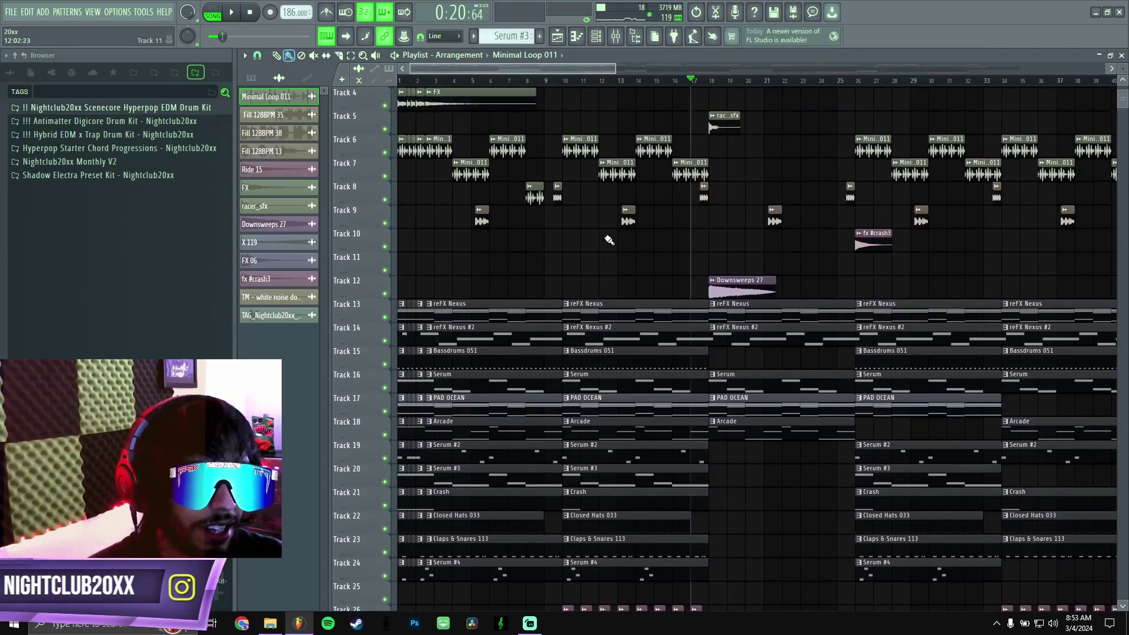
{"action": "left_click_drag", "start_coordinate": [435, 80], "coordinate": [401, 80]}
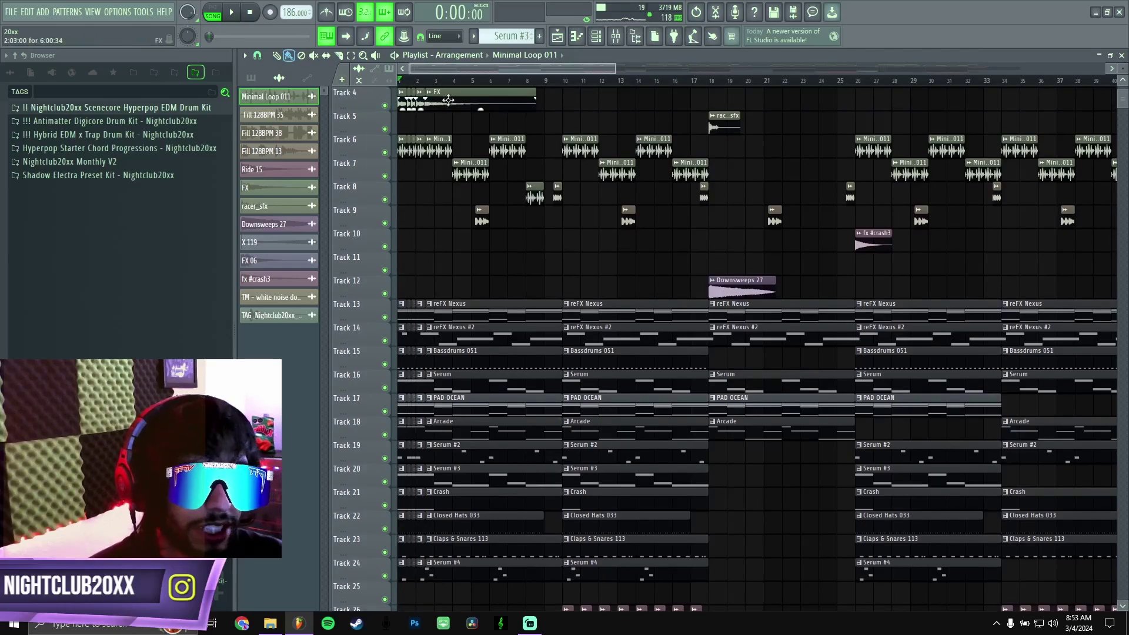
{"action": "scroll", "coordinate": [707, 288], "scroll_direction": "down", "scroll_amount": 1}
{"action": "scroll", "coordinate": [704, 284], "scroll_direction": "up", "scroll_amount": 2}
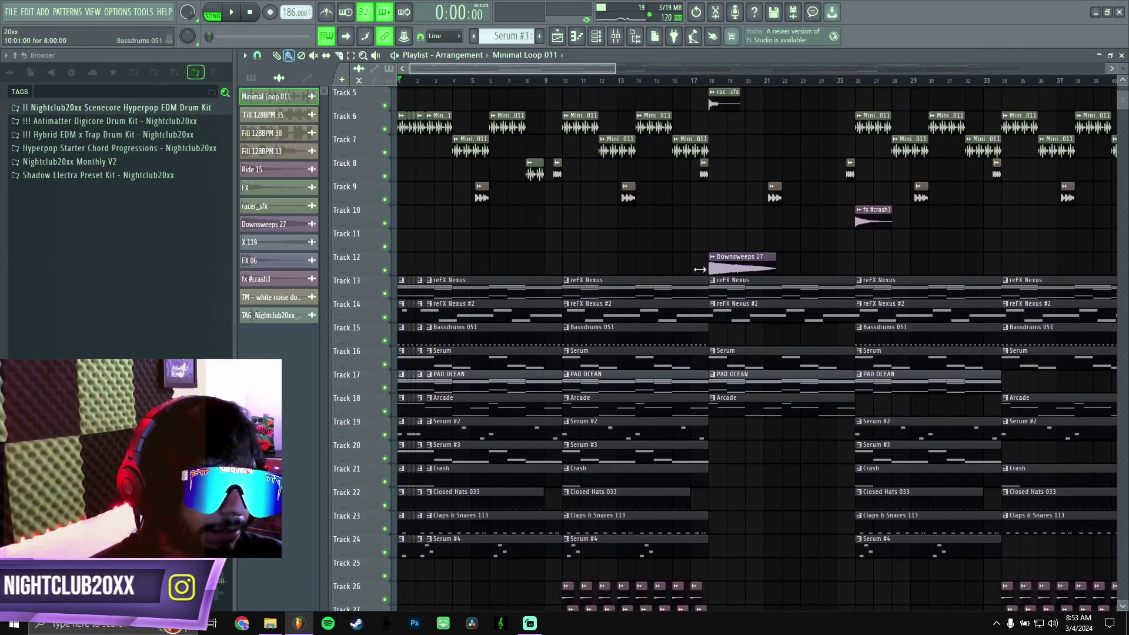
{"action": "scroll", "coordinate": [699, 269], "scroll_direction": "up", "scroll_amount": 3}
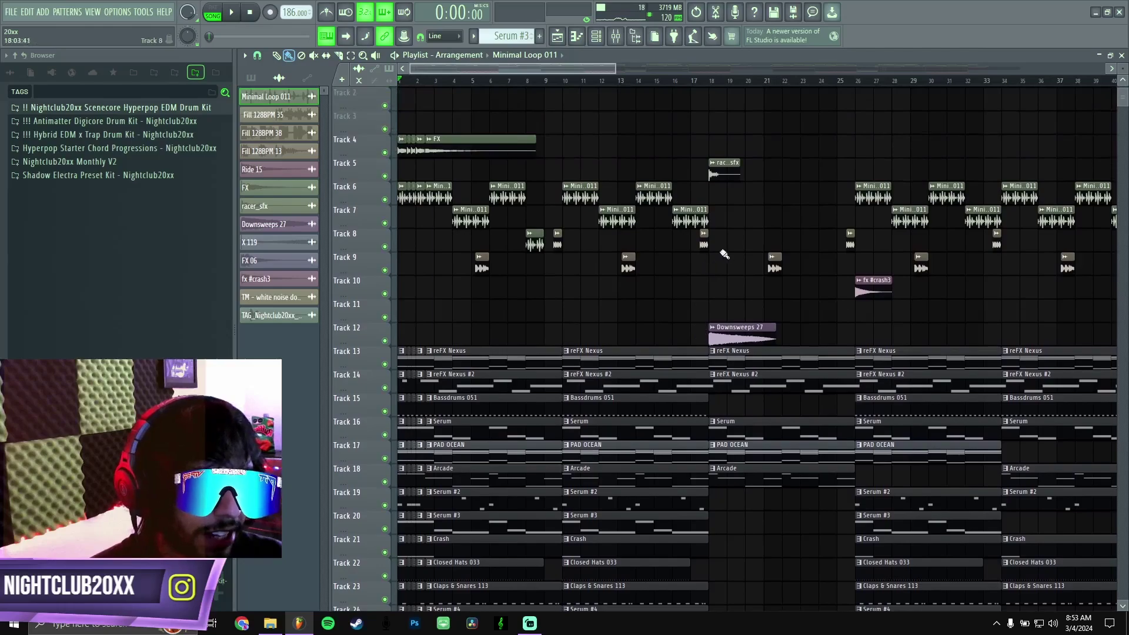
Step: Inspect the effects on mixer Insert 8, view its Transient Shaper settings, and return to the playlist
{"action": "left_click", "coordinate": [616, 37]}
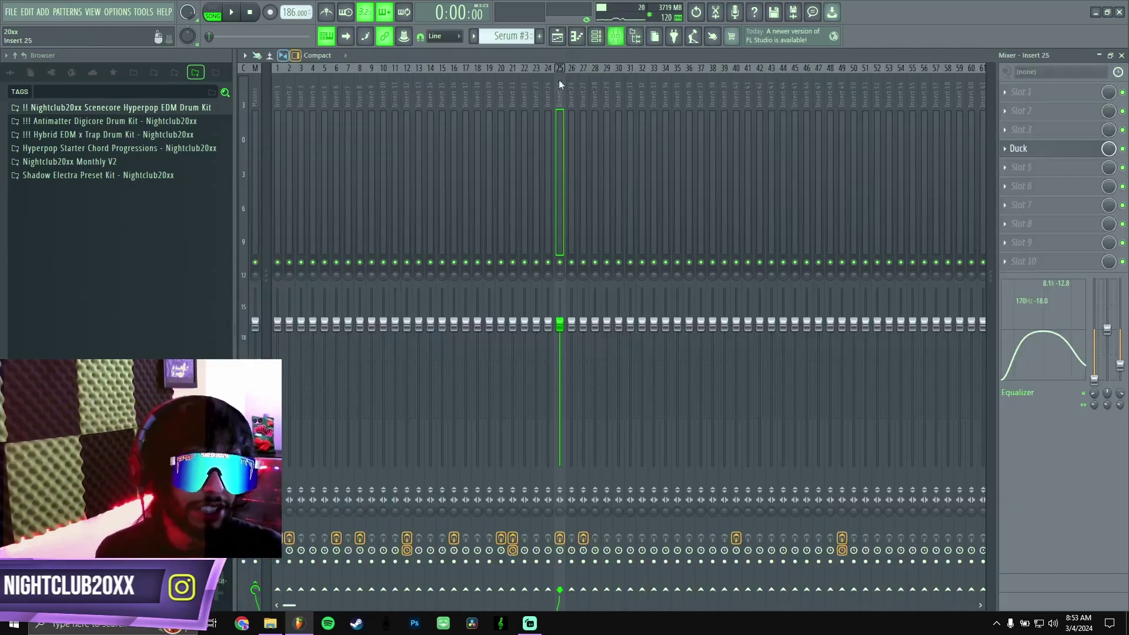
{"action": "left_click_drag", "start_coordinate": [543, 202], "coordinate": [365, 210]}
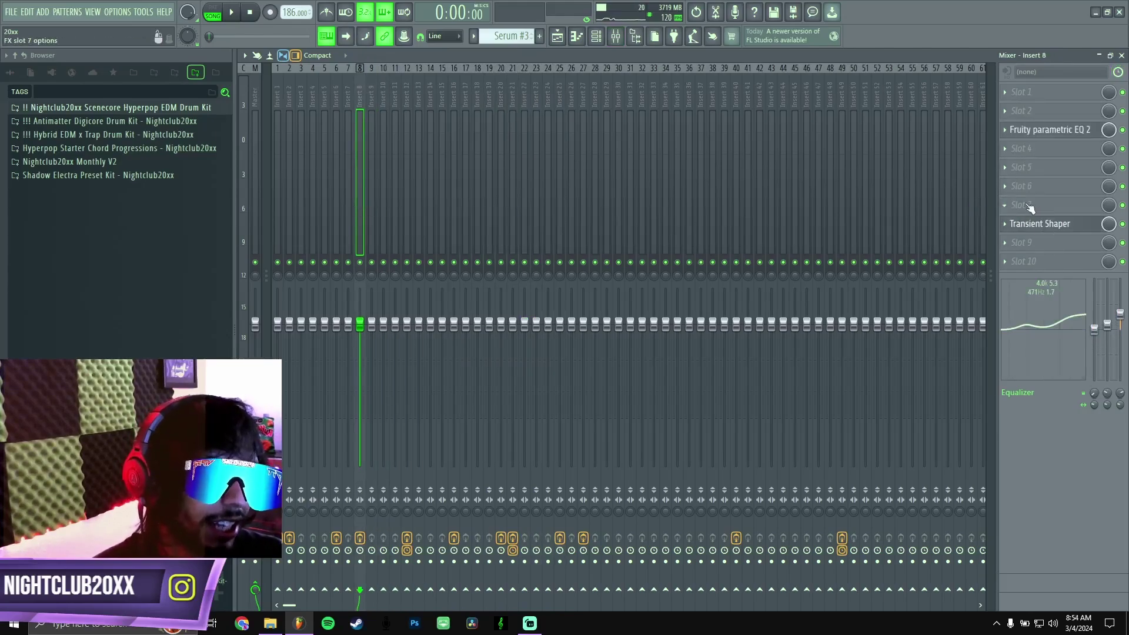
{"action": "left_click", "coordinate": [1036, 226]}
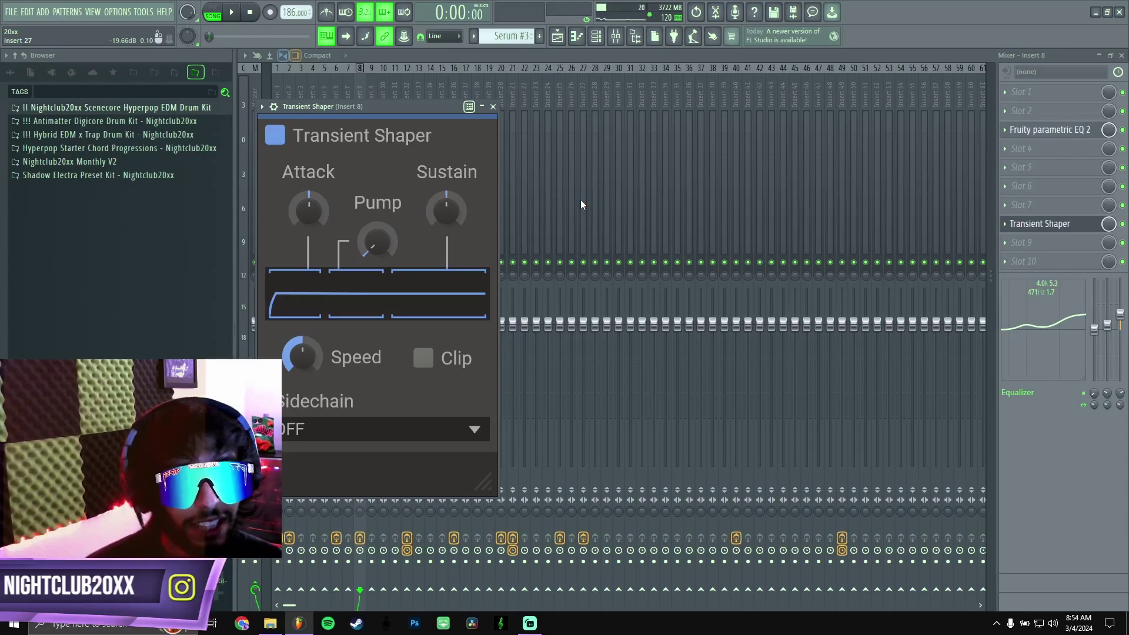
{"action": "left_click", "coordinate": [492, 106]}
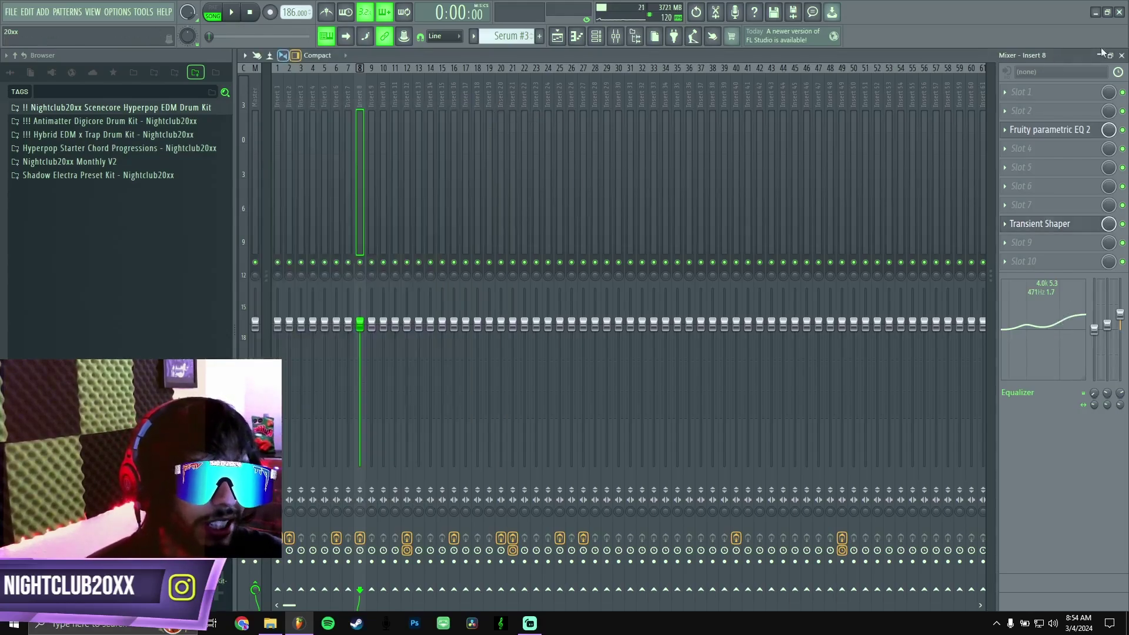
{"action": "left_click", "coordinate": [1122, 56]}
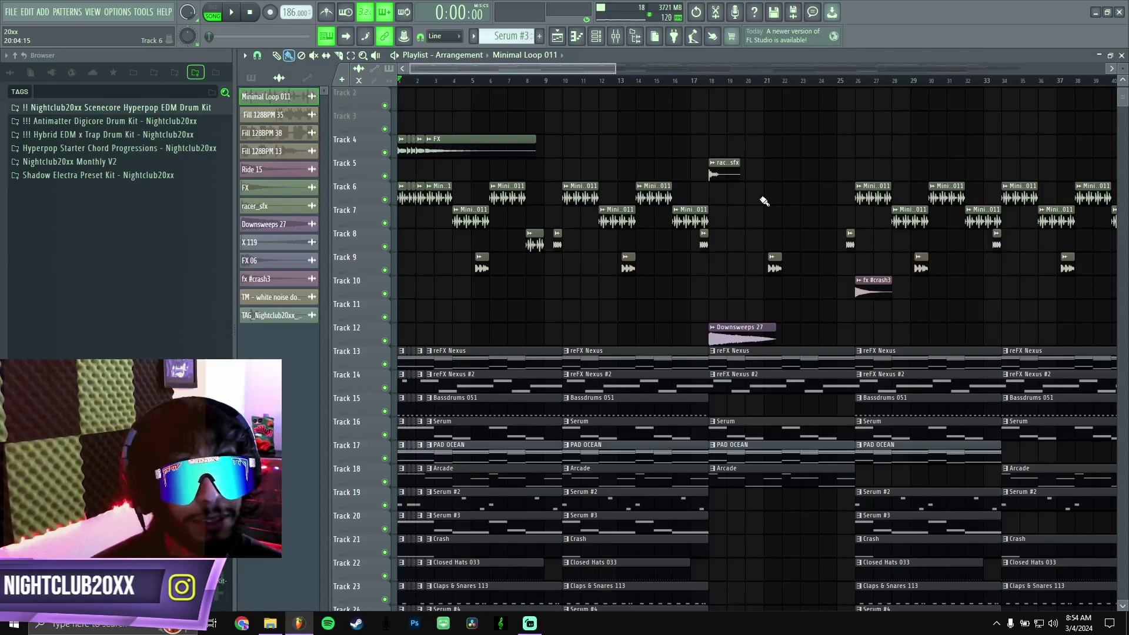
Step: Reopen the mixer to check the effect slots on Insert 5, and close it again
{"action": "left_click", "coordinate": [616, 36]}
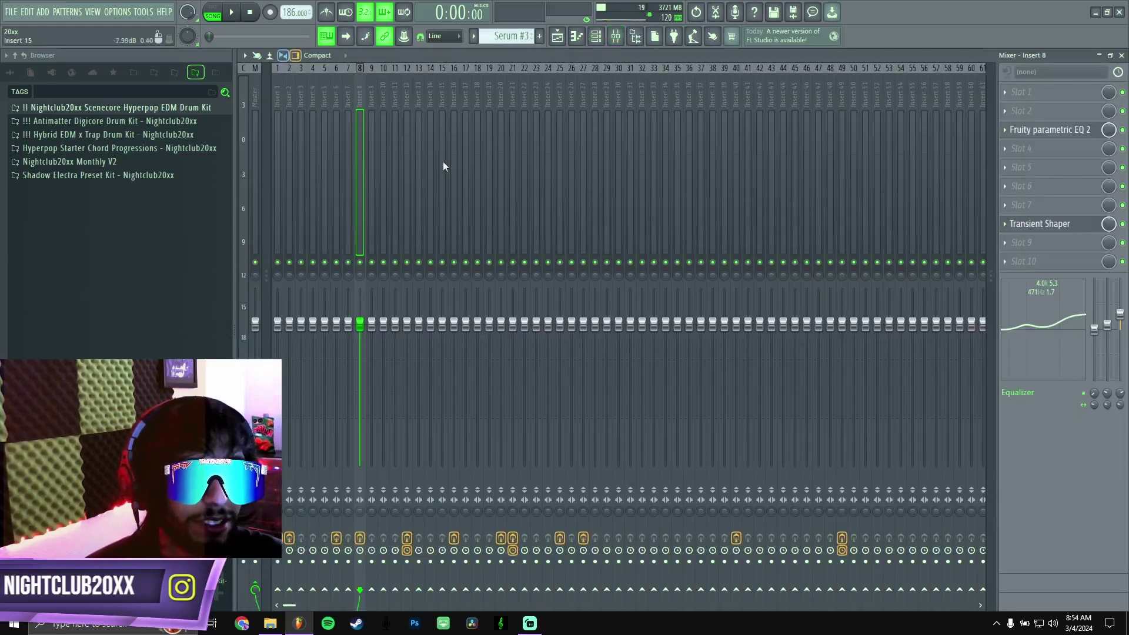
{"action": "left_click", "coordinate": [325, 176]}
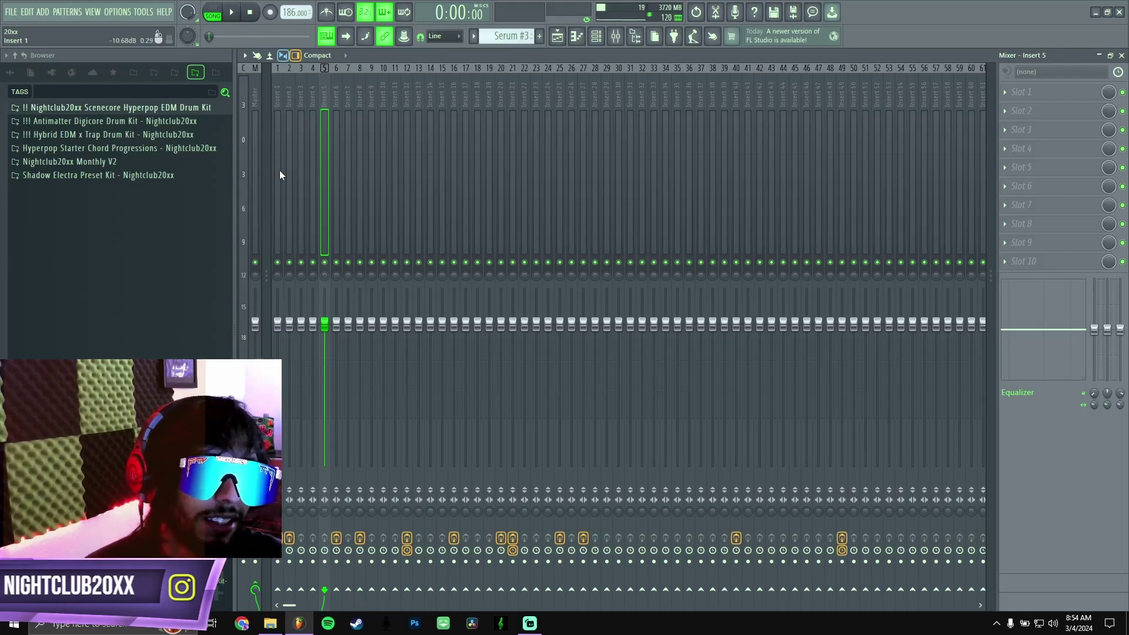
{"action": "left_click", "coordinate": [1121, 54]}
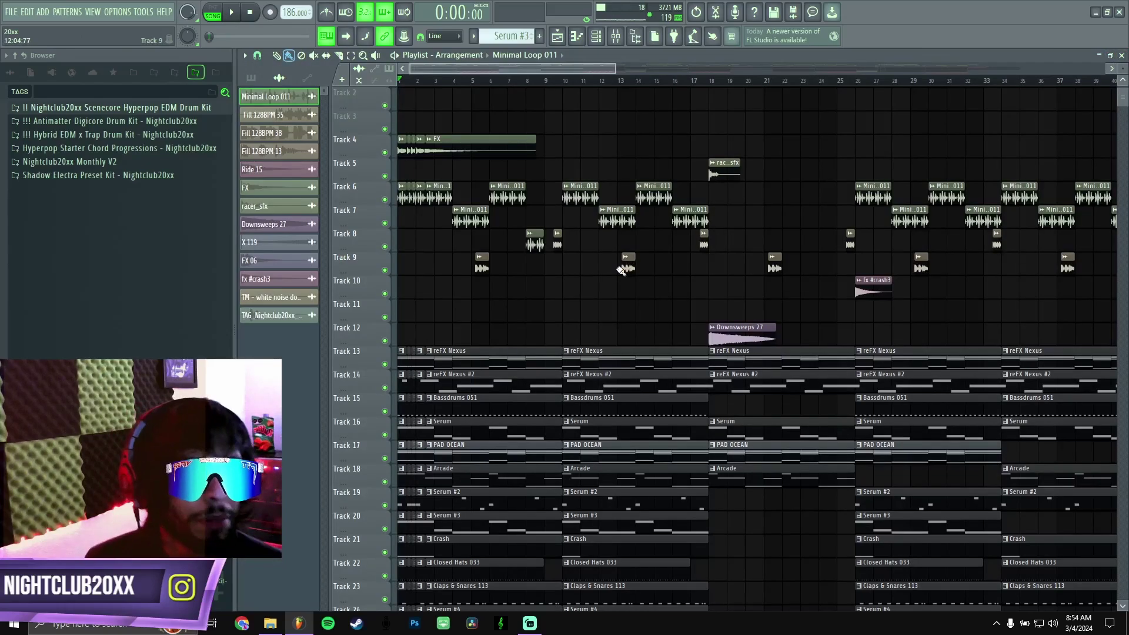